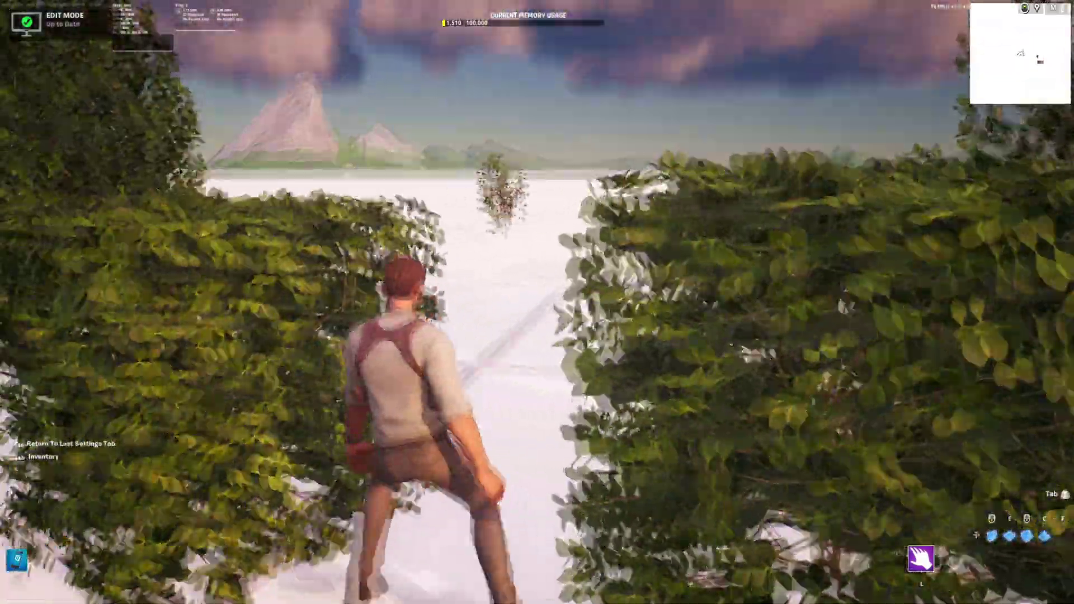
{"action": "key", "text": "s"}
{"action": "key", "text": "a"}
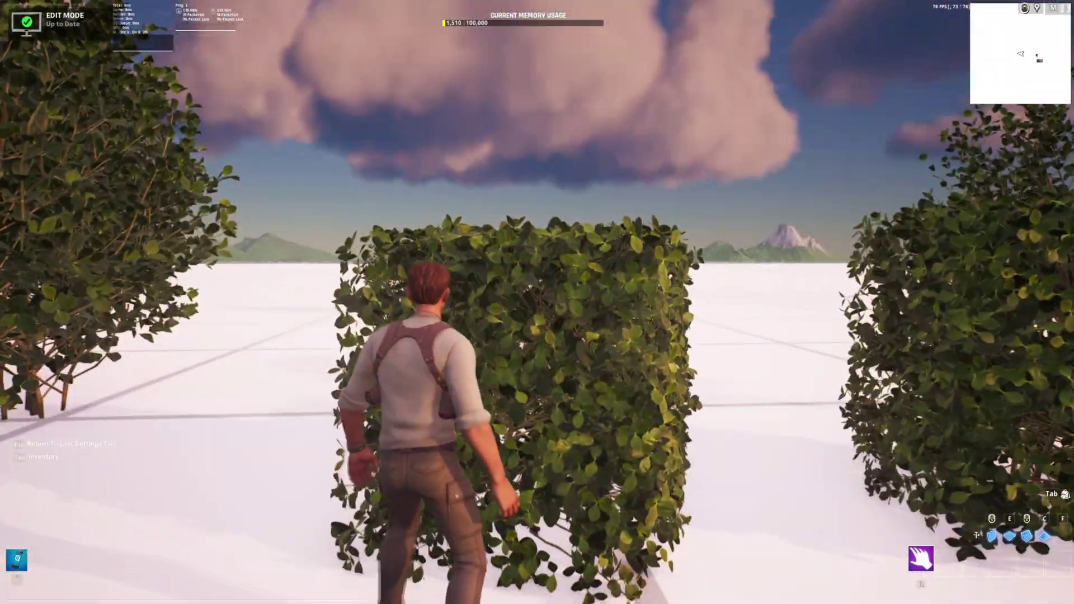
{"action": "key", "text": "w"}
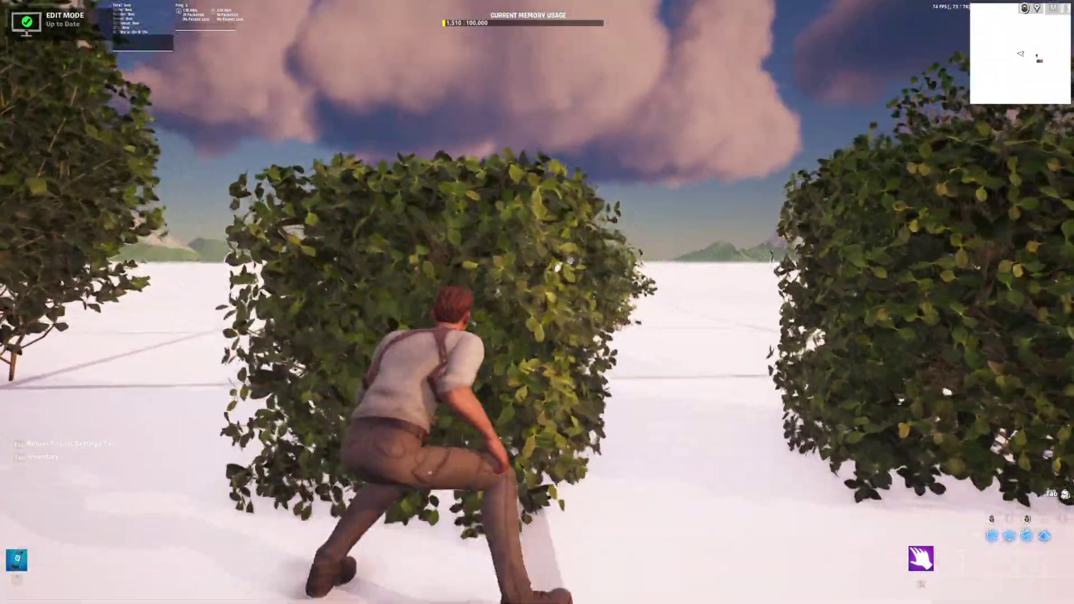
{"action": "key", "text": "w"}
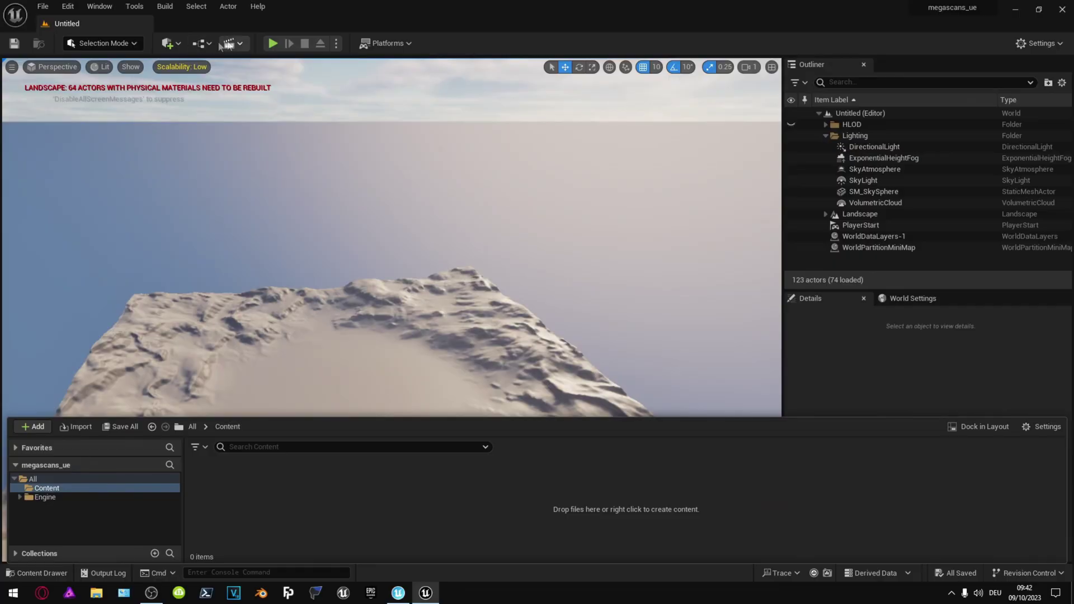
Open Quixel Bridge and select the Nordic Forest Cluster Rock Medium asset among the 3D assets
{"action": "left_click", "coordinate": [167, 44]}
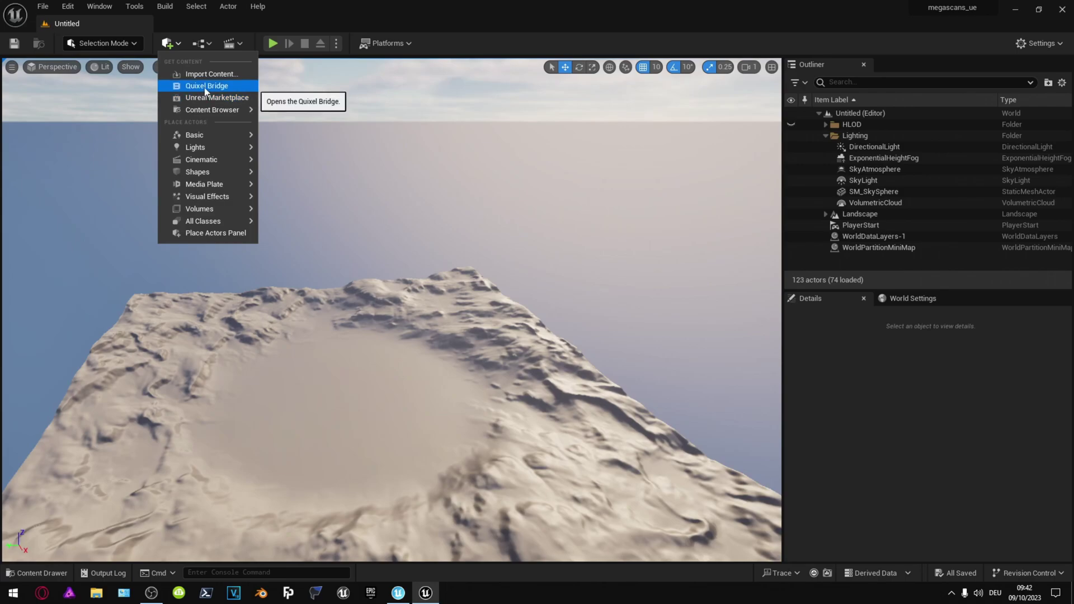
{"action": "left_click", "coordinate": [193, 87]}
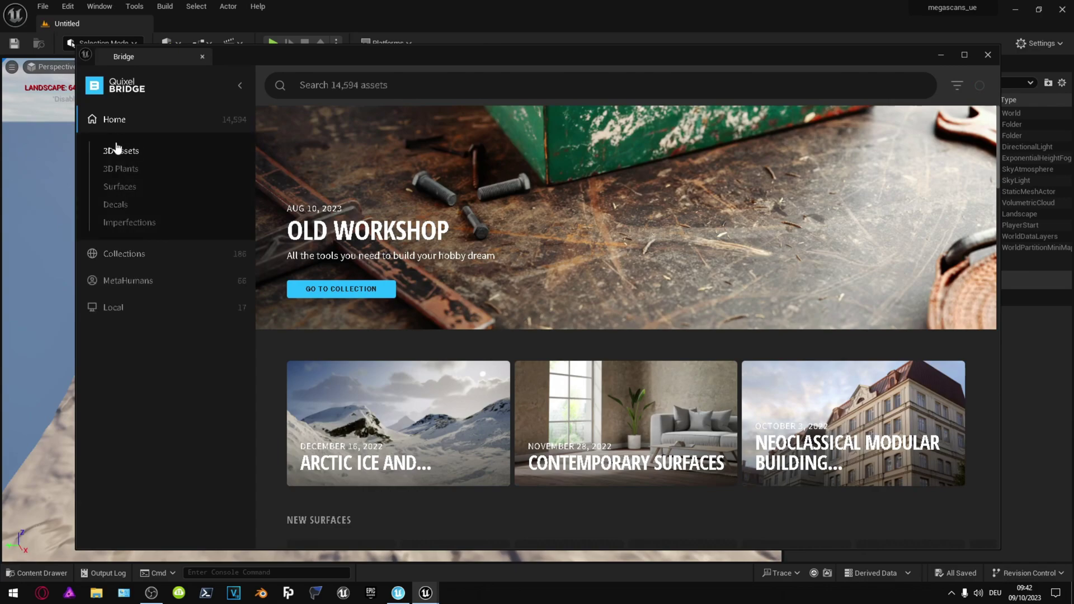
{"action": "left_click", "coordinate": [119, 150]}
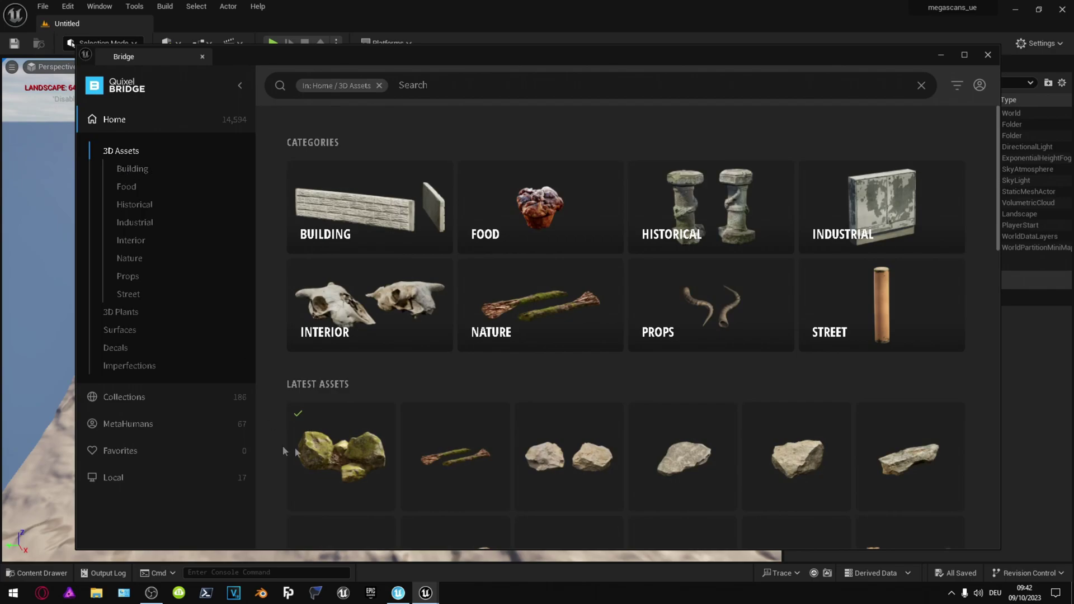
{"action": "scroll", "coordinate": [283, 448], "scroll_direction": "down", "scroll_amount": 3}
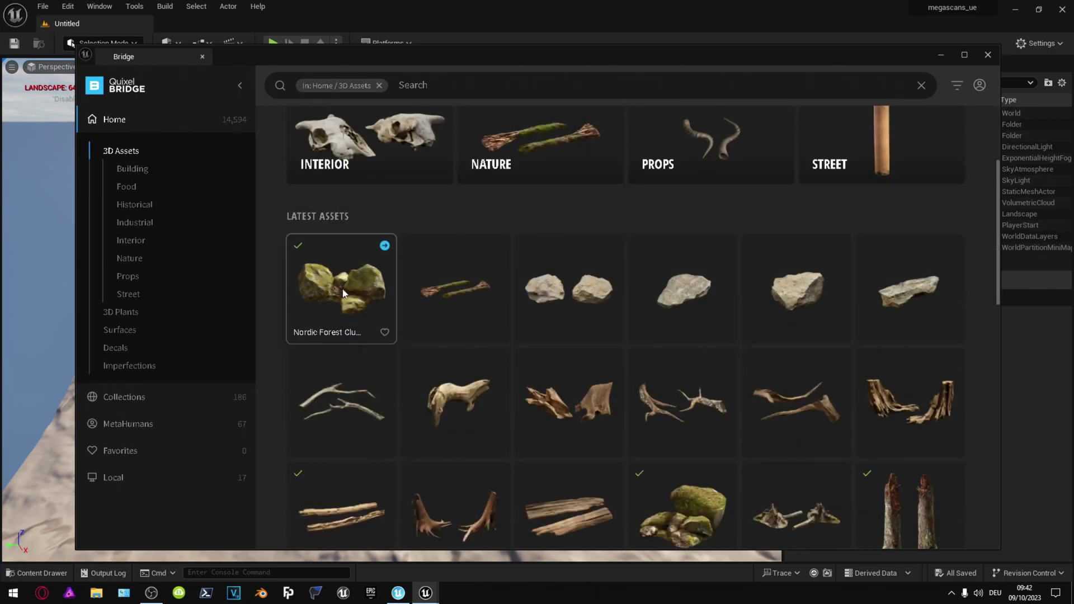
{"action": "left_click", "coordinate": [343, 292]}
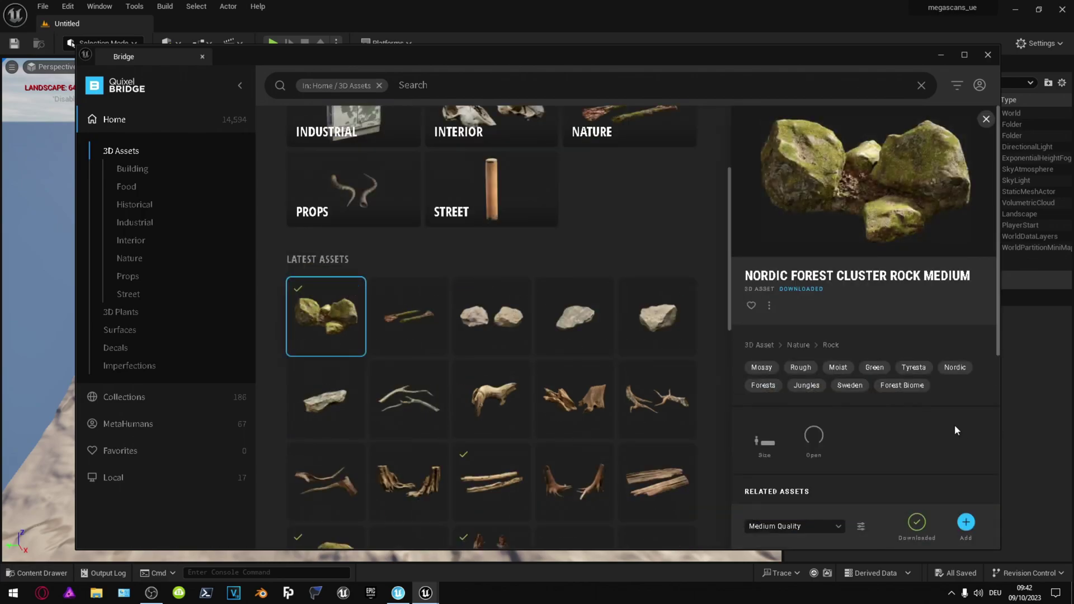
Download the Nordic Forest Cluster Rock Medium at Medium Quality, add it to the project and close the separate content browser
{"action": "scroll", "coordinate": [955, 425], "scroll_direction": "down", "scroll_amount": 2}
{"action": "left_click", "coordinate": [806, 525]}
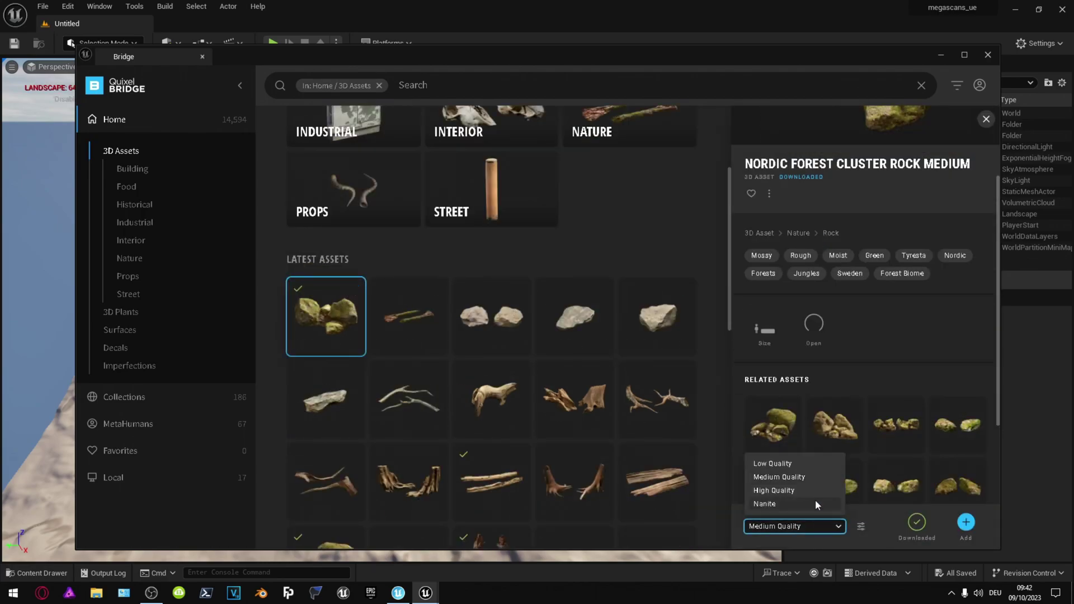
{"action": "left_click", "coordinate": [774, 478]}
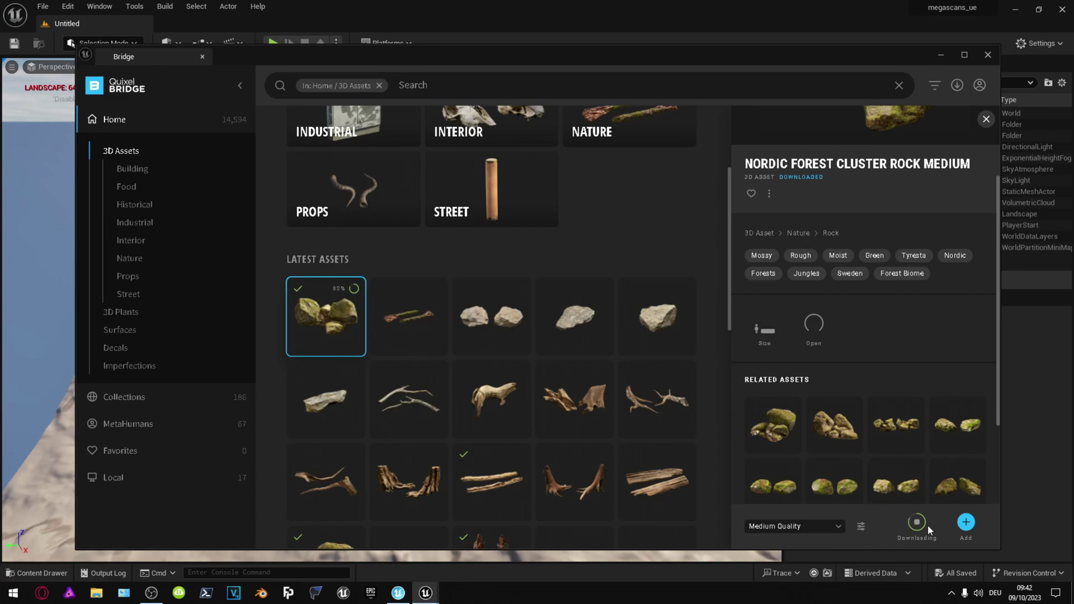
{"action": "left_click", "coordinate": [965, 522]}
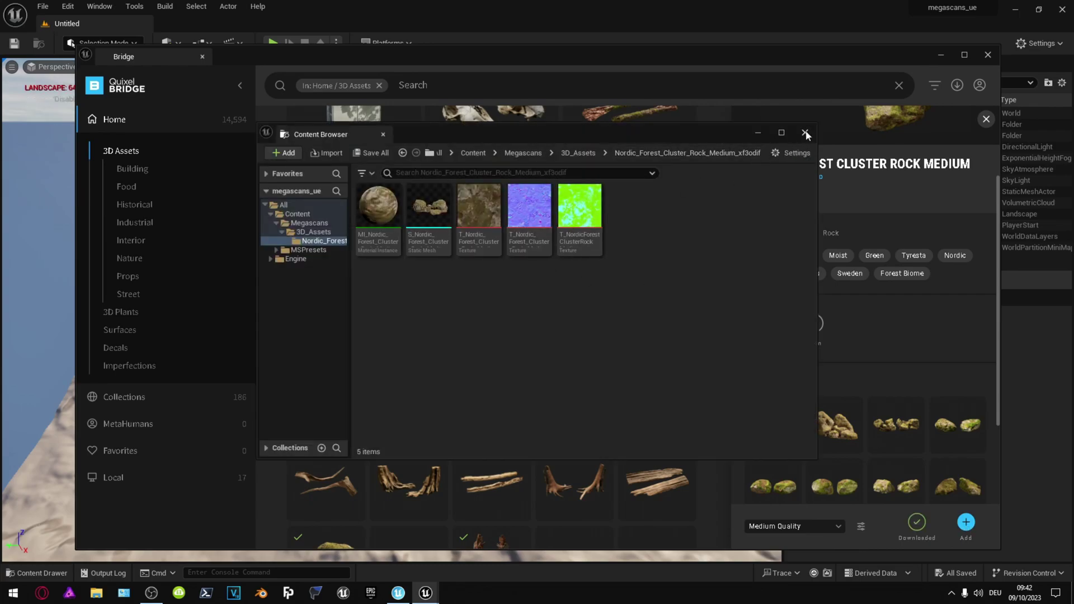
{"action": "left_click", "coordinate": [805, 134]}
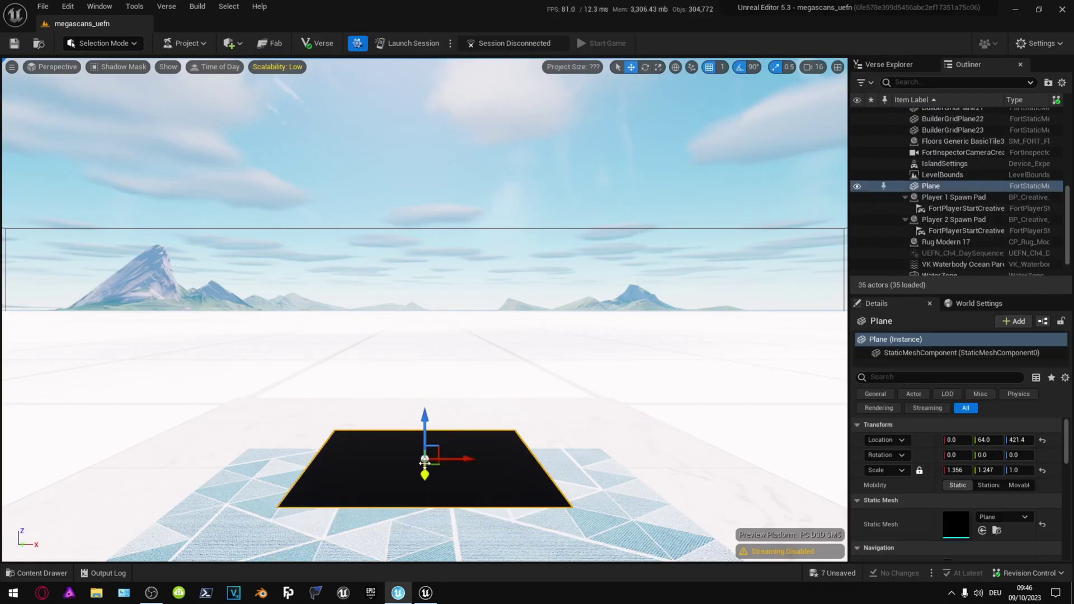
Delete the plane, rug and generic floor from the megascans_uefn level and save everything
{"action": "key", "text": "Delete"}
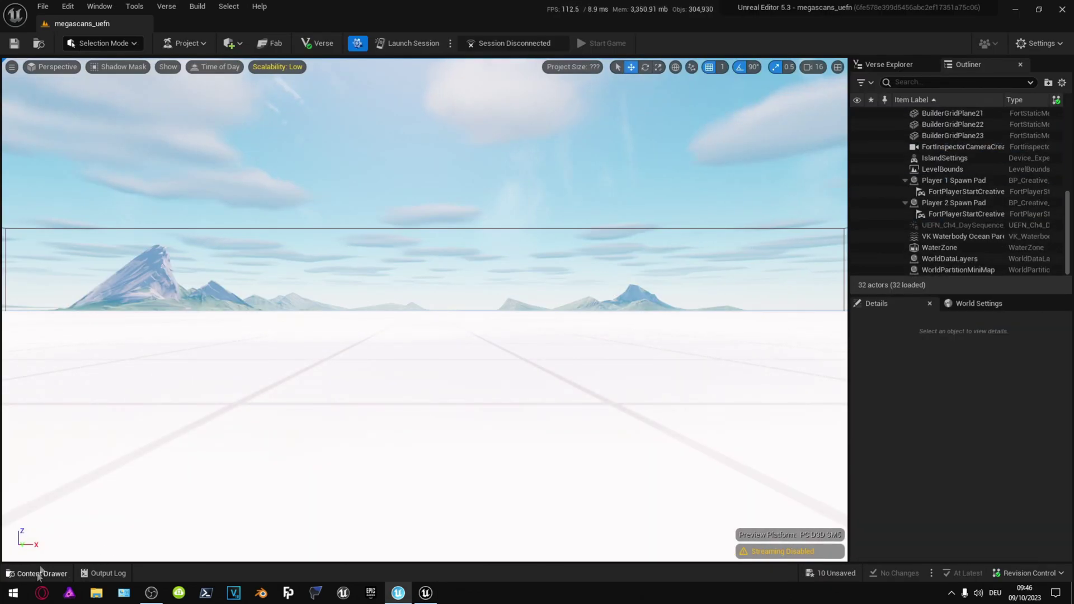
{"action": "left_click", "coordinate": [40, 573]}
{"action": "left_click", "coordinate": [43, 6]}
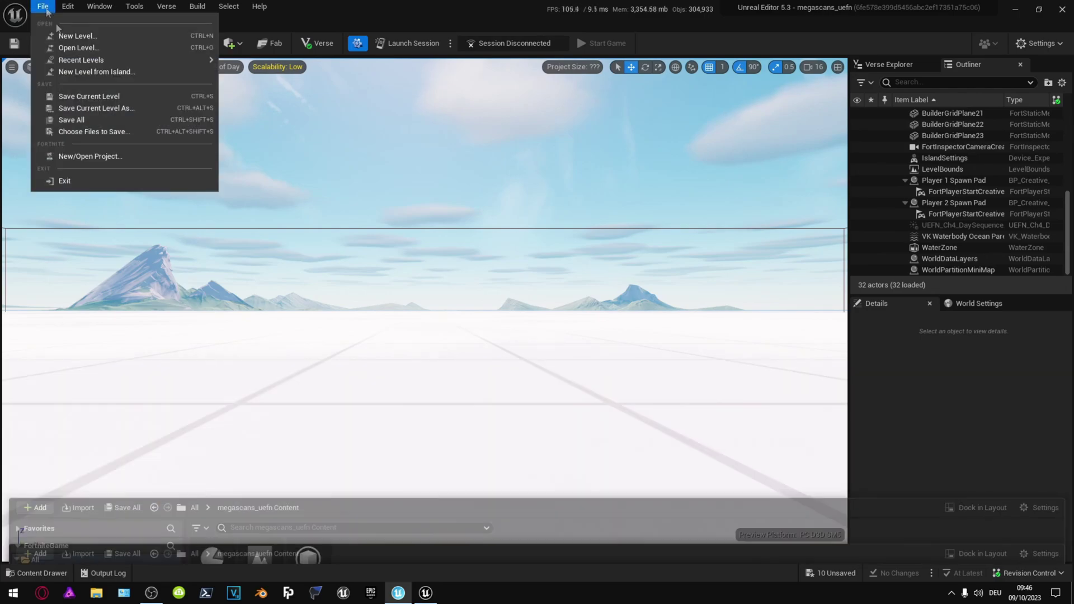
{"action": "left_click", "coordinate": [78, 115]}
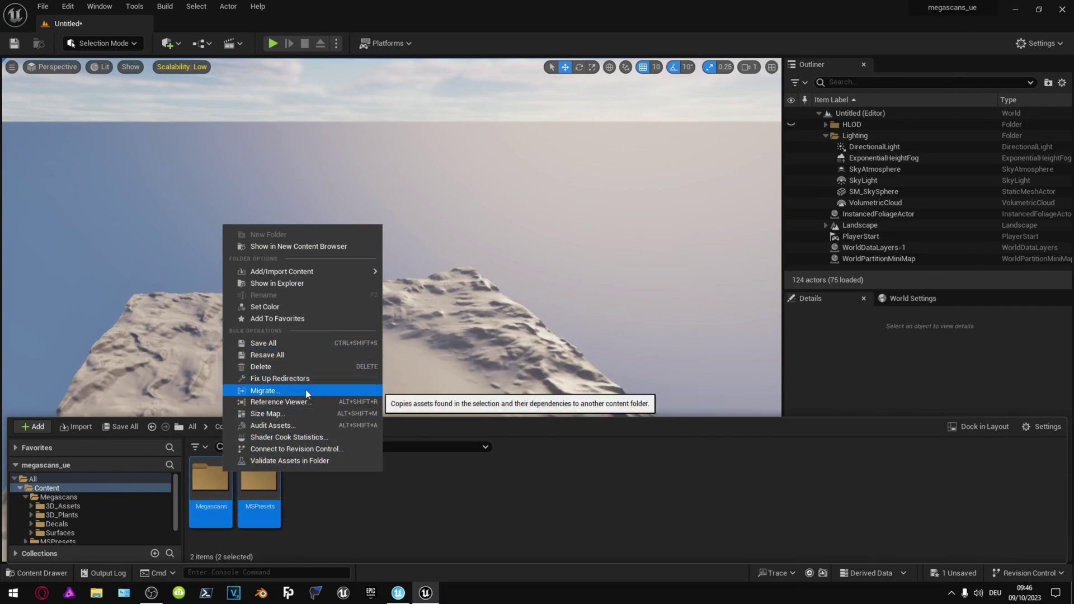
Migrate the Megascans and MSPresets folders, saving the level as Untitled and accepting all assets in the report
{"action": "left_click", "coordinate": [307, 391]}
{"action": "left_click", "coordinate": [569, 423]}
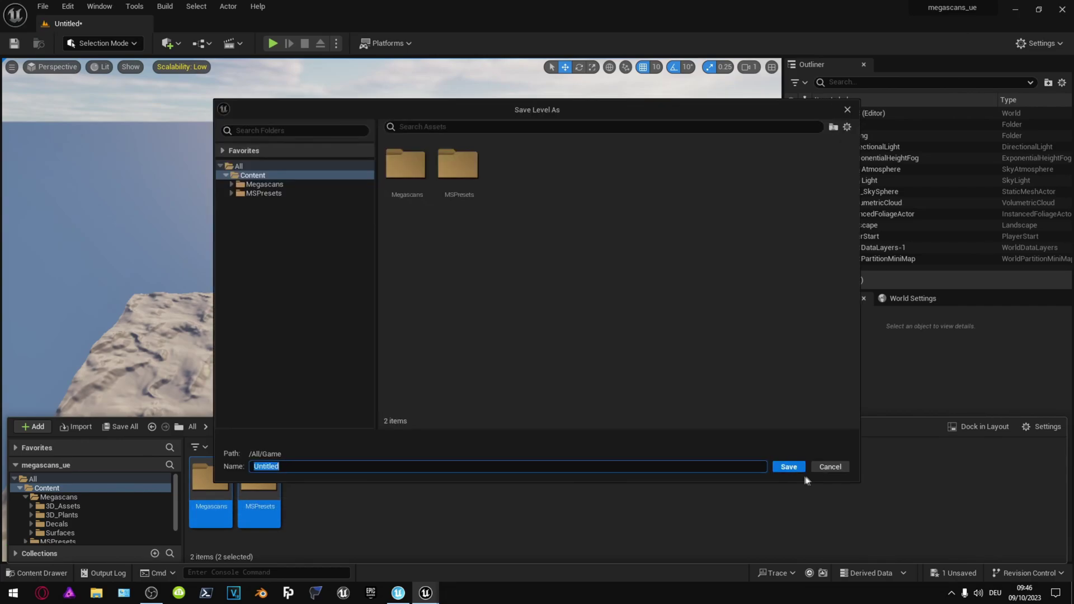
{"action": "left_click", "coordinate": [790, 468]}
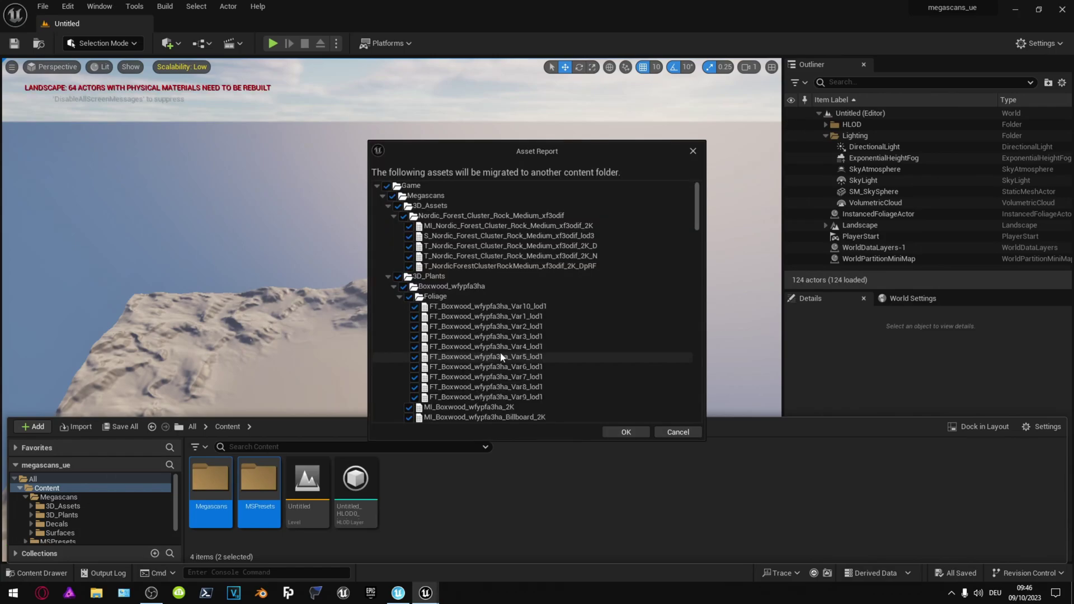
{"action": "left_click_drag", "start_coordinate": [698, 202], "coordinate": [724, 182]}
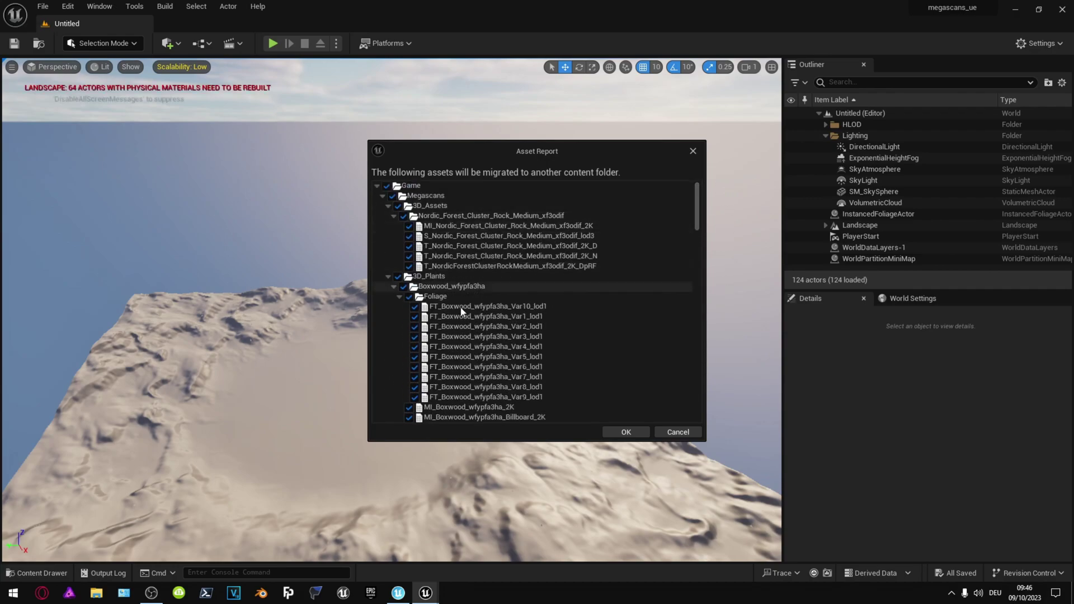
{"action": "left_click", "coordinate": [626, 432]}
Choose the Content folder under Fortnite Projects, megascans_uefn, Plugins, megascans_uefn as the migration destination
{"action": "left_click", "coordinate": [138, 28]}
{"action": "double_click", "coordinate": [137, 101]}
{"action": "scroll", "coordinate": [137, 102], "scroll_direction": "down", "scroll_amount": 4}
{"action": "double_click", "coordinate": [139, 102]}
{"action": "double_click", "coordinate": [143, 93]}
{"action": "double_click", "coordinate": [141, 82]}
{"action": "left_click", "coordinate": [139, 82]}
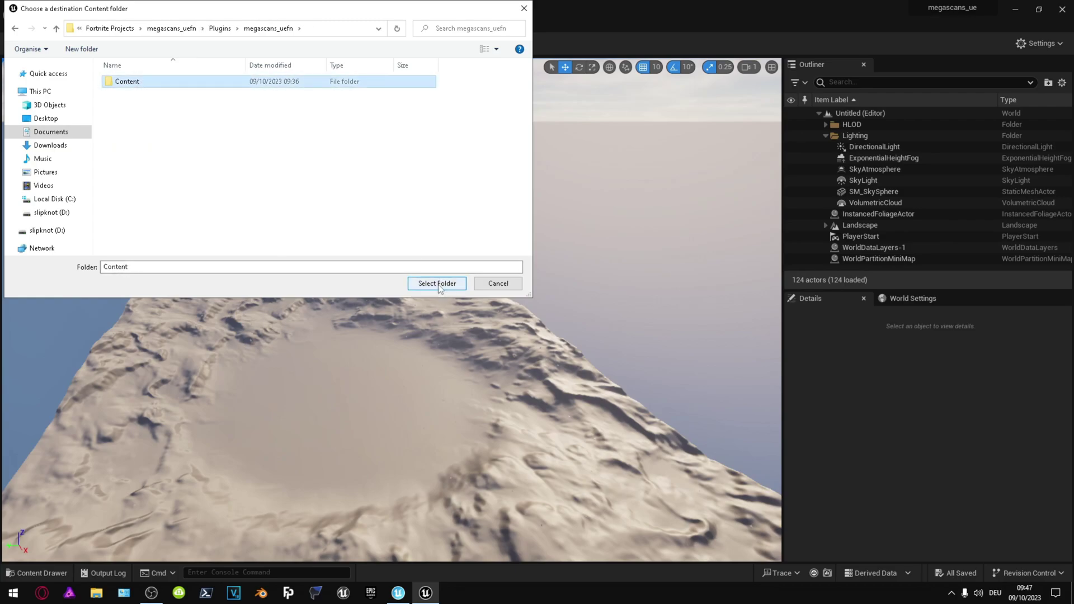
{"action": "left_click", "coordinate": [444, 283]}
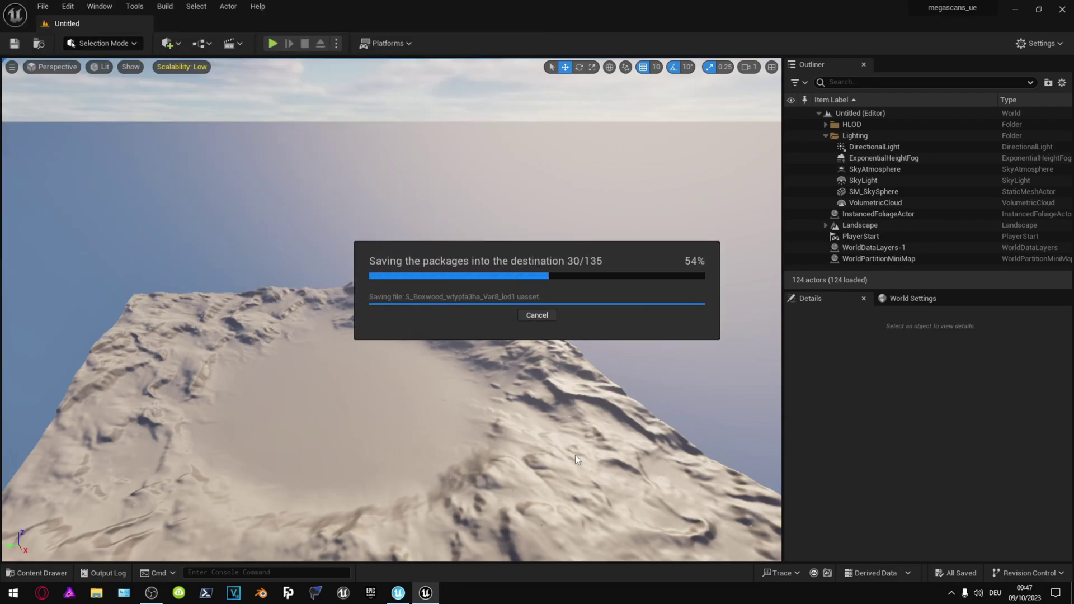
Switch to the megascans_uefn project, inspect the migrated Nordic Forest Cluster Rock static mesh and place it in the level
{"action": "left_click", "coordinate": [398, 593]}
{"action": "left_click", "coordinate": [37, 573]}
{"action": "double_click", "coordinate": [210, 427]}
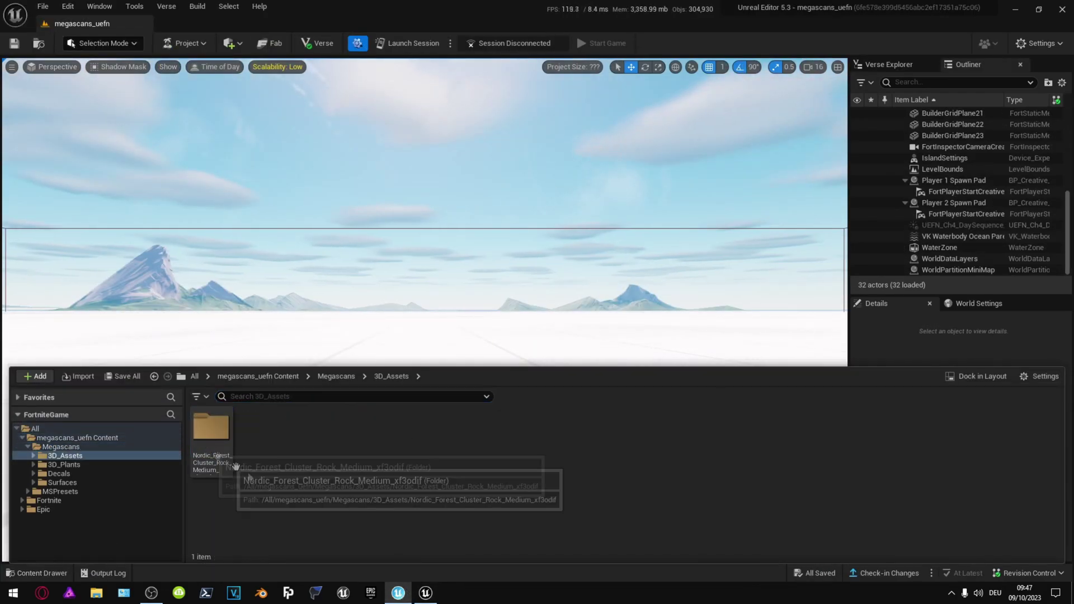
{"action": "double_click", "coordinate": [211, 427]}
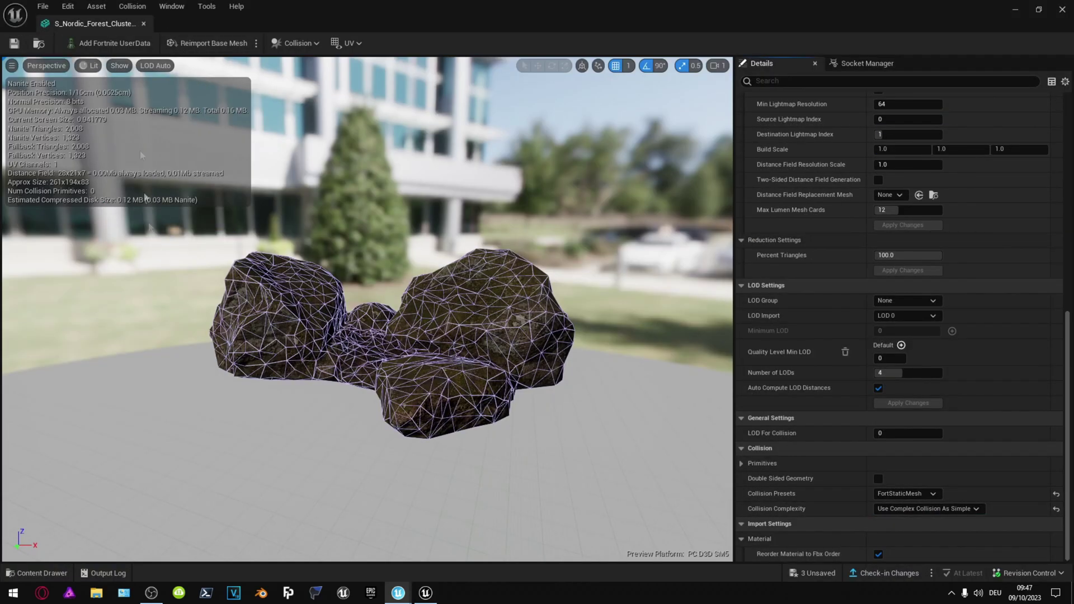
{"action": "left_click", "coordinate": [144, 24]}
{"action": "left_click_drag", "start_coordinate": [269, 403], "coordinate": [655, 485]}
Try to launch a session for the project, review the Message Log entries and close the log
{"action": "left_click", "coordinate": [413, 43]}
{"action": "left_click", "coordinate": [625, 422]}
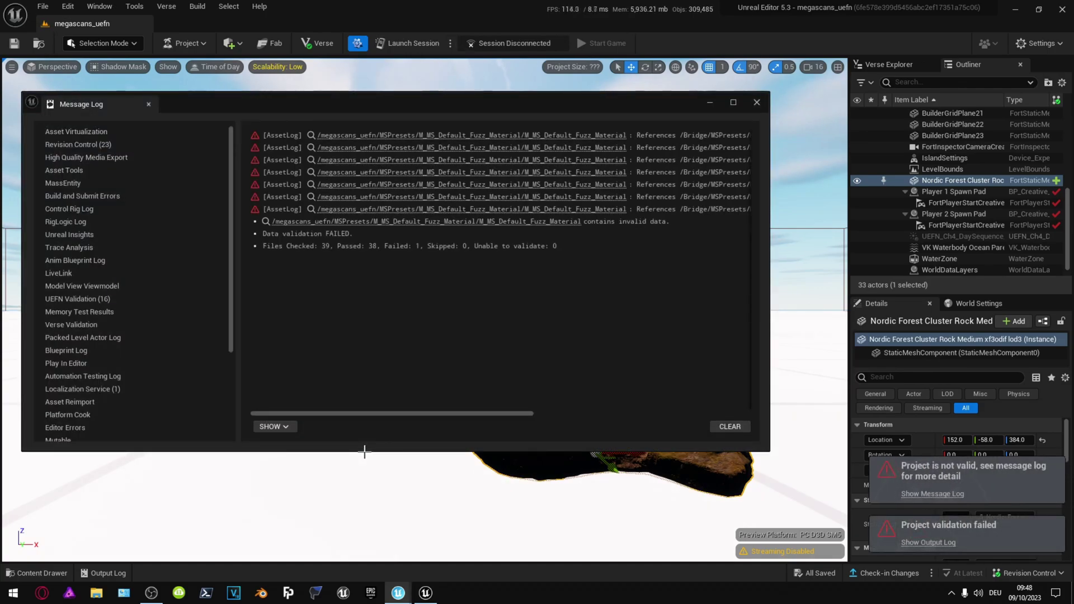
{"action": "mouse_move", "coordinate": [398, 417]}
{"action": "left_mouse_down"}
{"action": "mouse_move", "coordinate": [640, 414]}
{"action": "mouse_move", "coordinate": [372, 413]}
{"action": "mouse_move", "coordinate": [639, 415]}
{"action": "mouse_move", "coordinate": [396, 420]}
{"action": "left_mouse_up"}
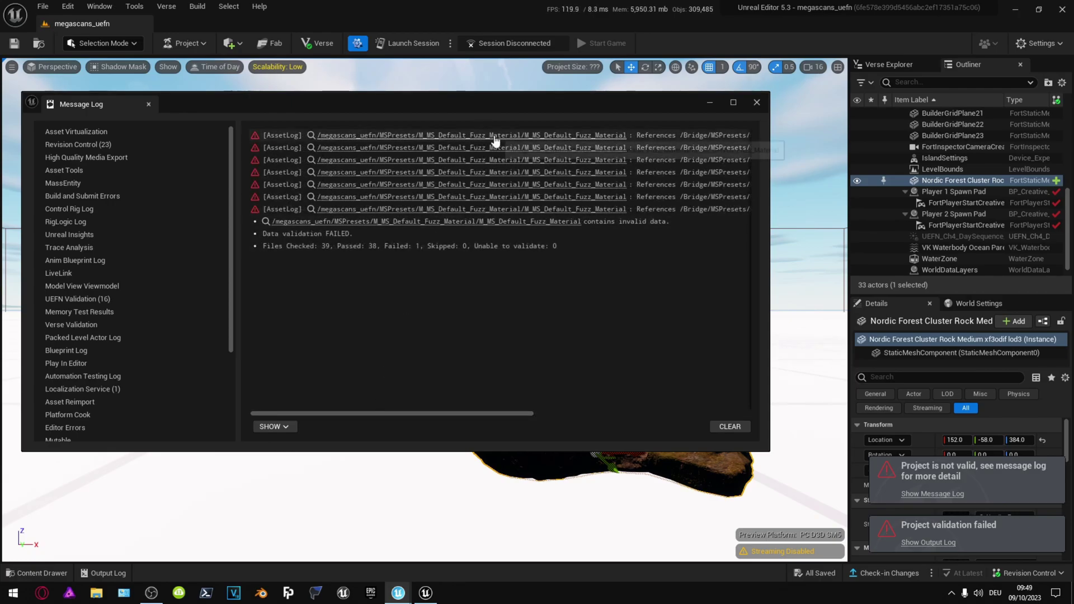
{"action": "left_click", "coordinate": [757, 102]}
Open the rock's material instance and its parent material M_MS_Default_Fuzz_Material from the Nordic_Forest_Cluster_Rock_Medium_xf3odif folder
{"action": "key", "text": "ctrl+b"}
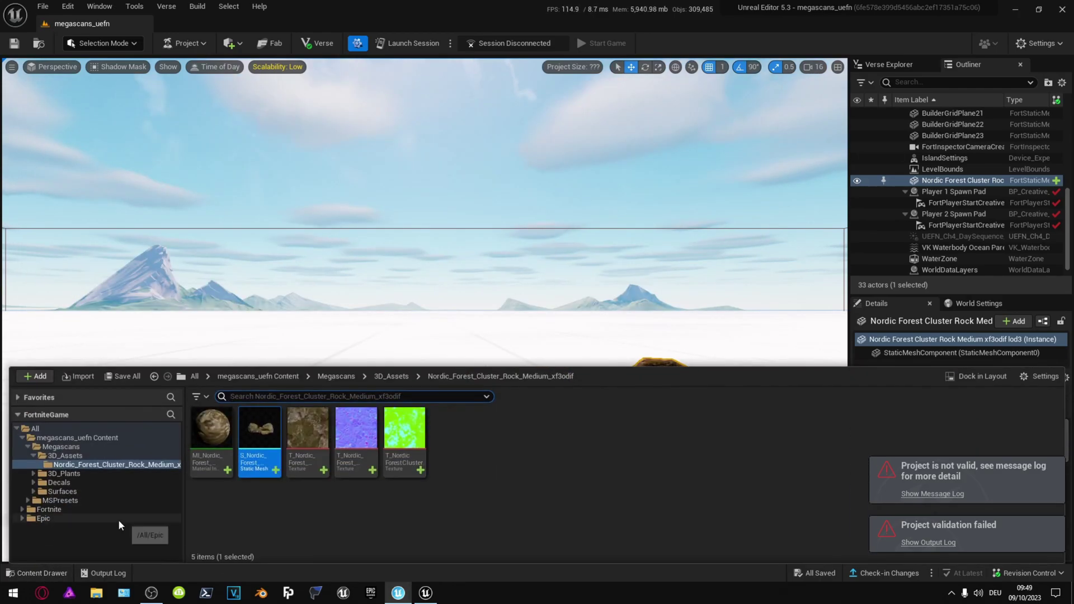
{"action": "double_click", "coordinate": [208, 438]}
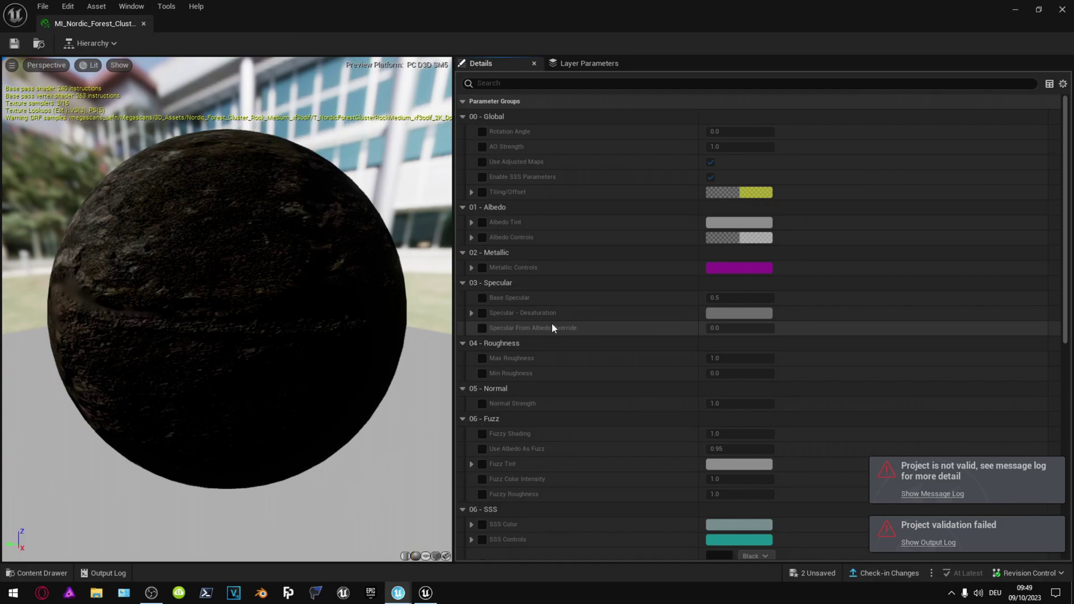
{"action": "scroll", "coordinate": [568, 295], "scroll_direction": "down", "scroll_amount": 10}
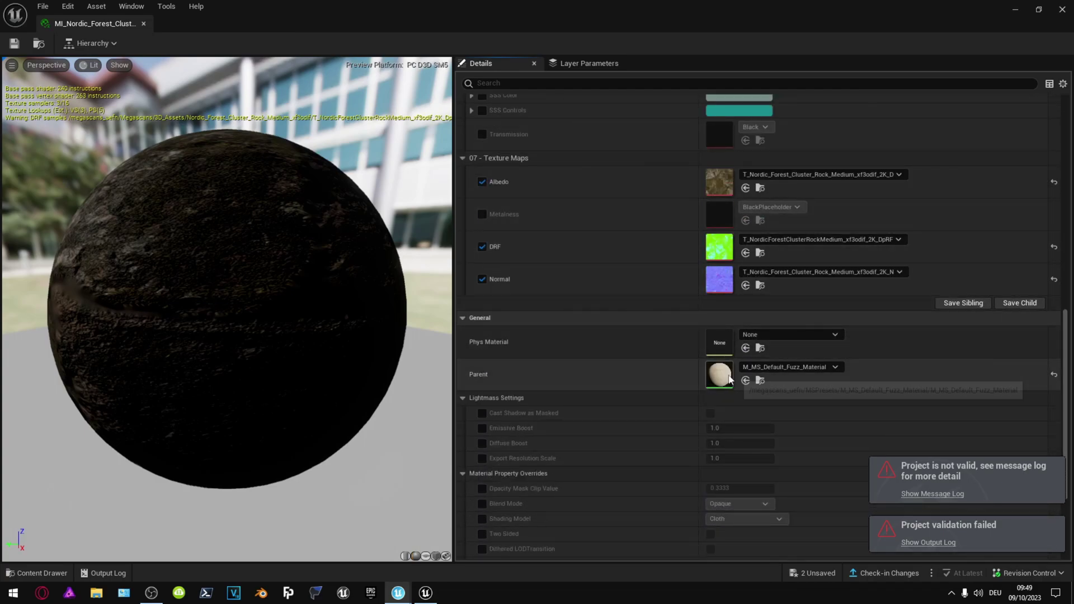
{"action": "double_click", "coordinate": [729, 367]}
Examine the Albedo texture node in the parent material's graph and try to locate its DefaultDiffuse texture among the project assets
{"action": "scroll", "coordinate": [592, 335], "scroll_direction": "down", "scroll_amount": 4}
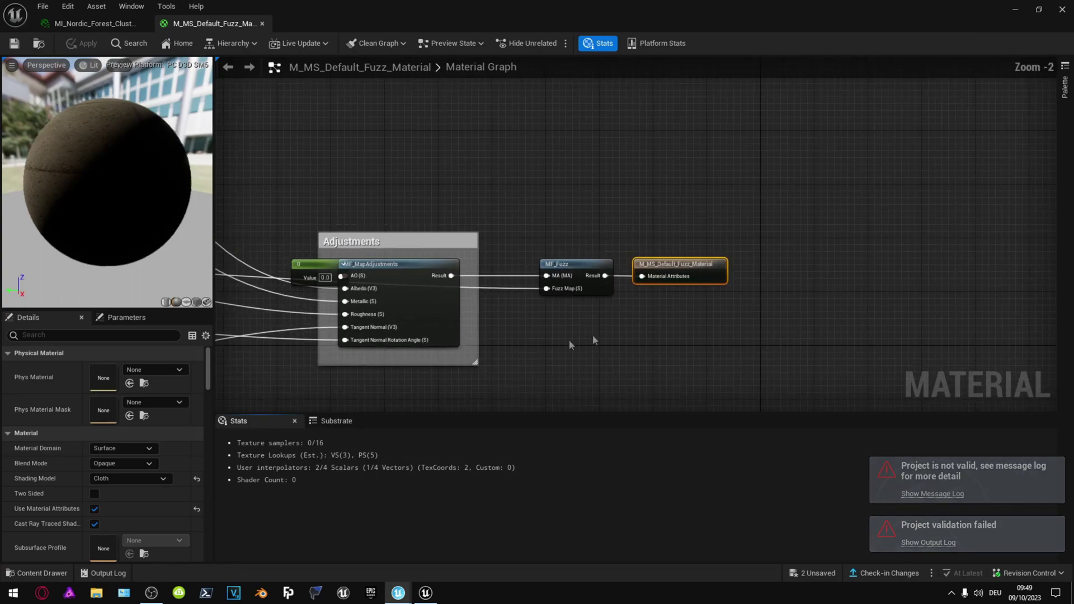
{"action": "right_click_drag", "start_coordinate": [531, 337], "coordinate": [640, 343]}
{"action": "left_click", "coordinate": [579, 154]}
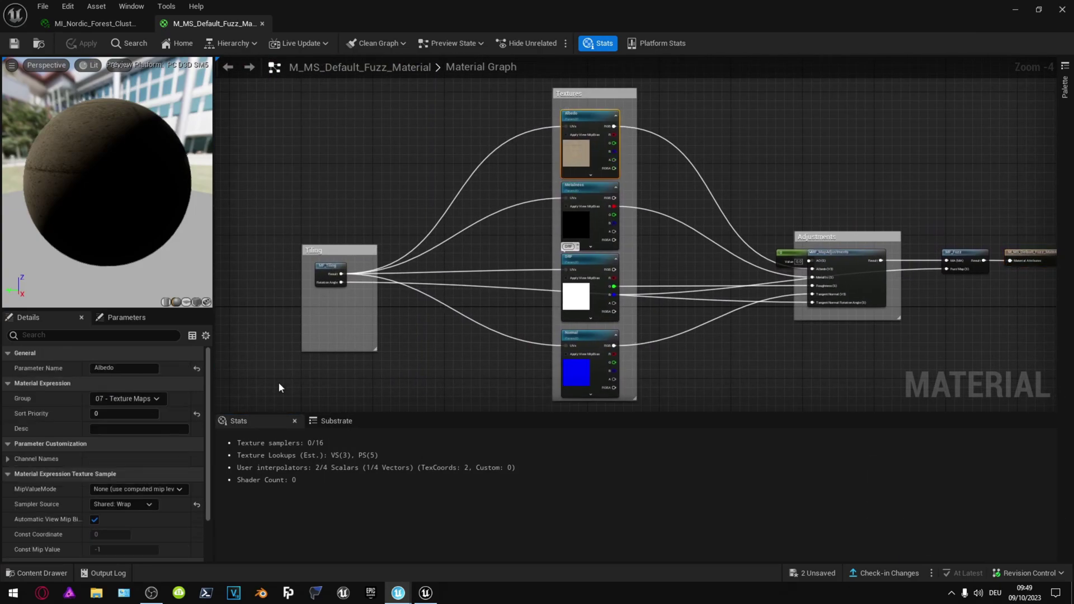
{"action": "scroll", "coordinate": [171, 399], "scroll_direction": "down", "scroll_amount": 4}
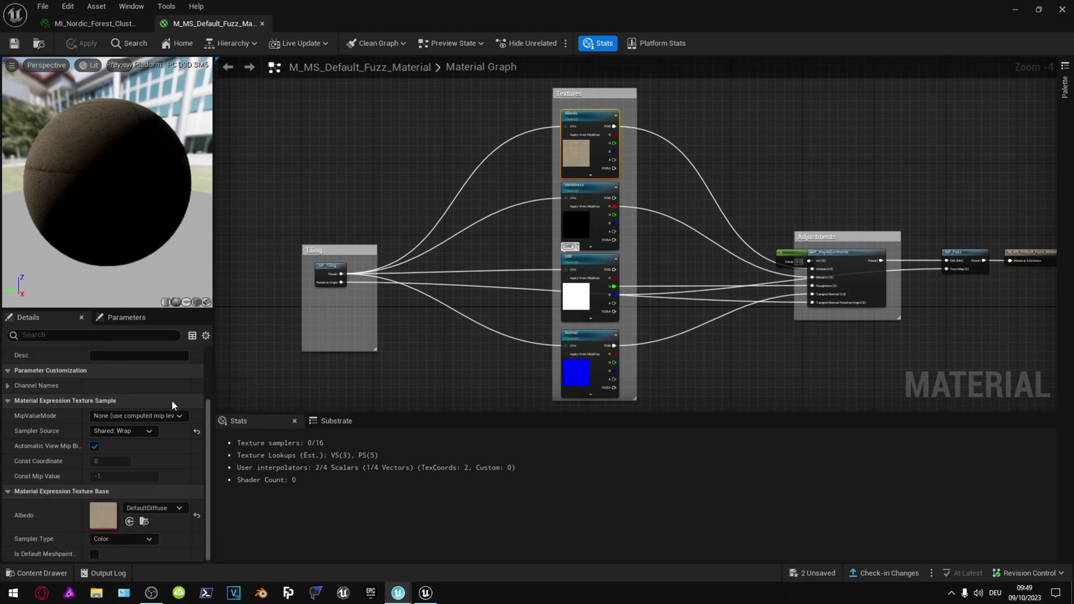
{"action": "left_click", "coordinate": [144, 521]}
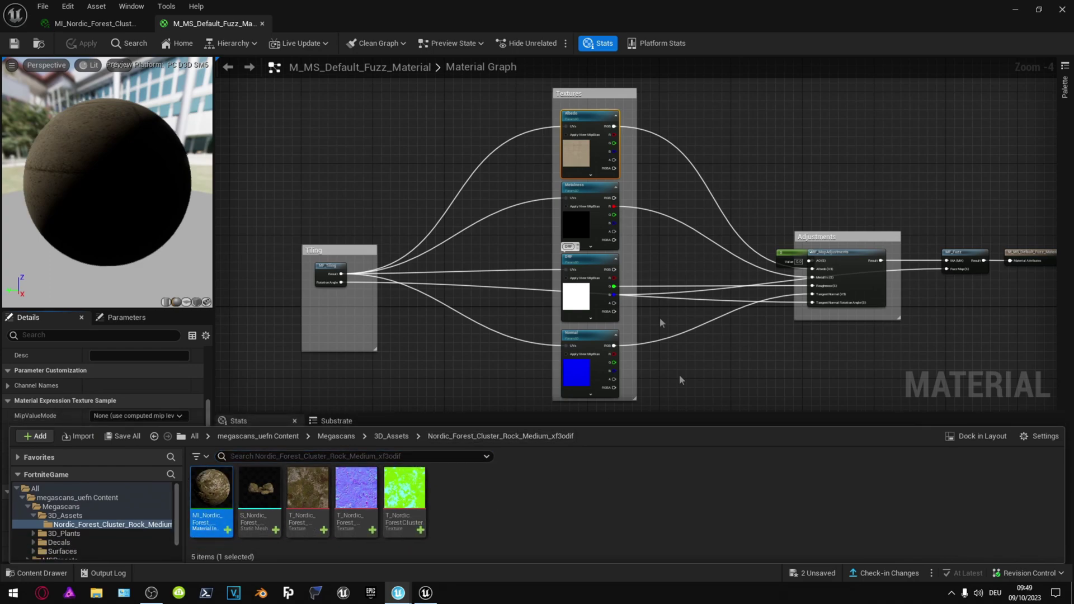
Switch to the megascans_ue project and open the Nordic_Forest_Cluster_Rock_Medium_xf3odif folder within Megascans 3D_Assets
{"action": "left_click", "coordinate": [426, 593]}
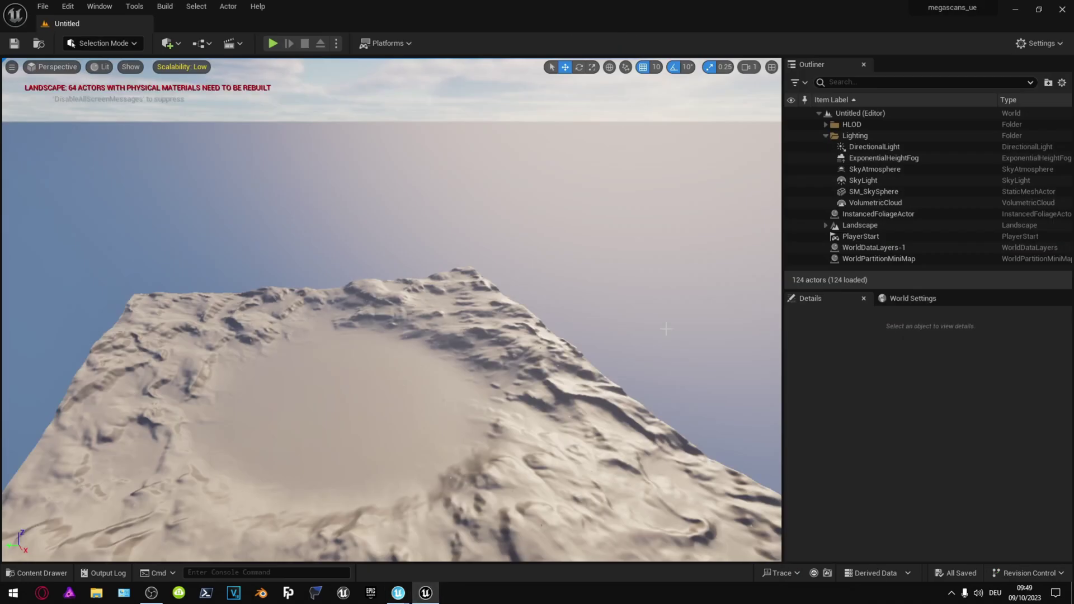
{"action": "left_click", "coordinate": [36, 573]}
{"action": "left_click", "coordinate": [210, 476]}
{"action": "double_click", "coordinate": [210, 476]}
{"action": "left_click", "coordinate": [206, 476]}
{"action": "double_click", "coordinate": [206, 477]}
{"action": "double_click", "coordinate": [209, 476]}
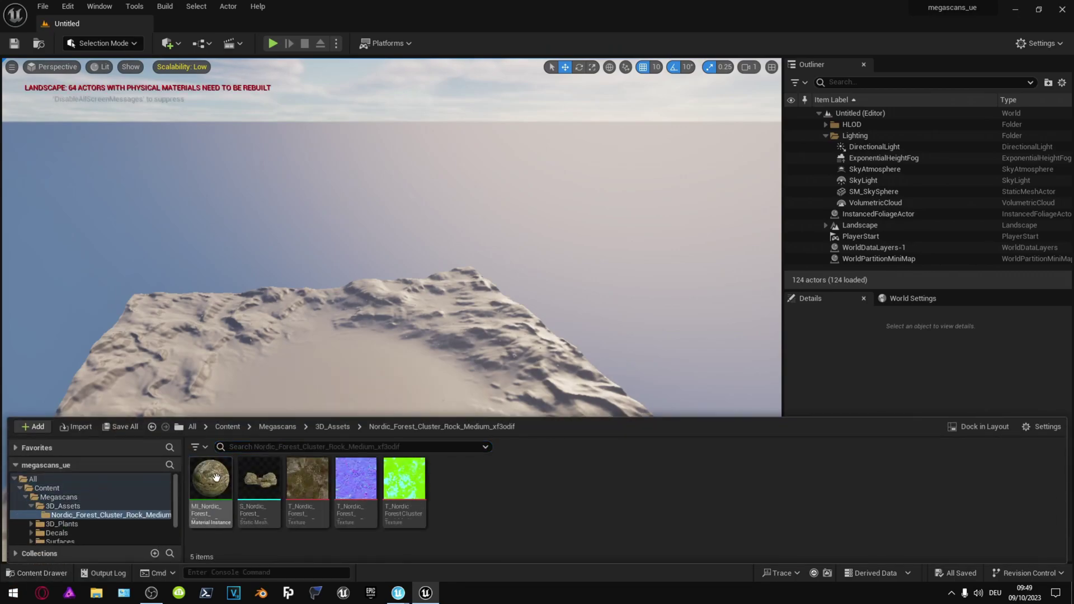
Open the original rock material instance and its parent material M_MS_Default_Fuzz_Material in the megascans_ue project
{"action": "double_click", "coordinate": [210, 478]}
{"action": "scroll", "coordinate": [657, 250], "scroll_direction": "down", "scroll_amount": 10}
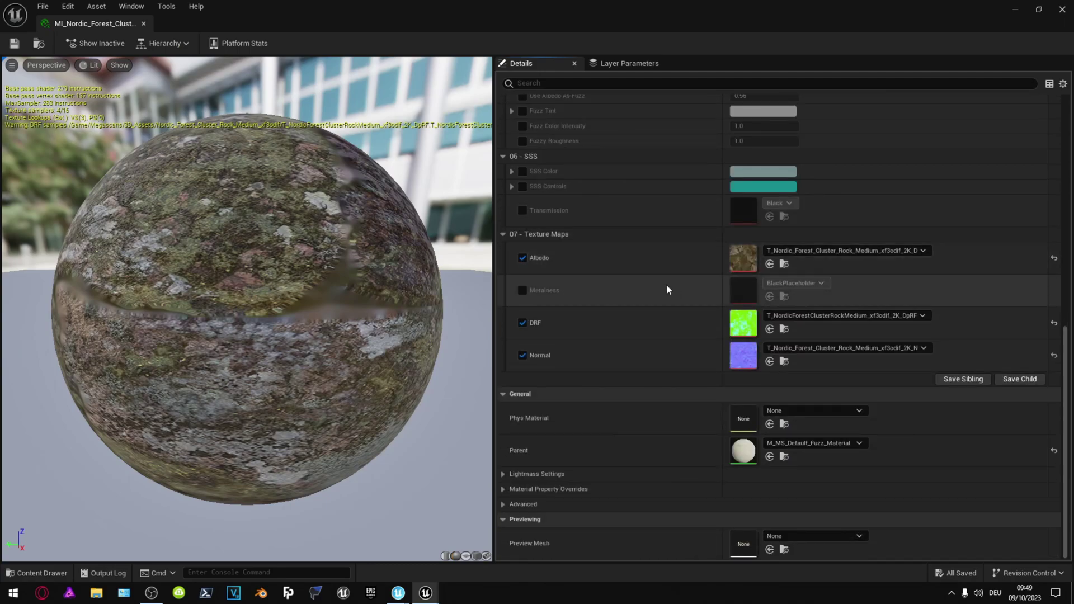
{"action": "double_click", "coordinate": [744, 451]}
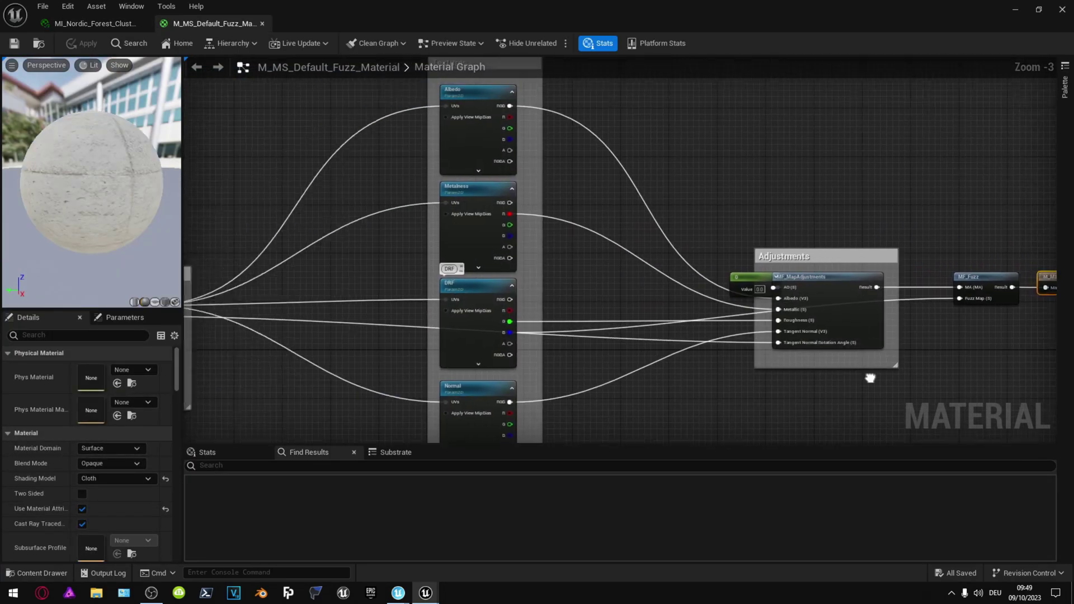
Locate the Albedo node's DefaultDiffuse texture in the megascans_ue content, and close the material and material instance editors
{"action": "left_click", "coordinate": [478, 137]}
{"action": "scroll", "coordinate": [129, 504], "scroll_direction": "down", "scroll_amount": 5}
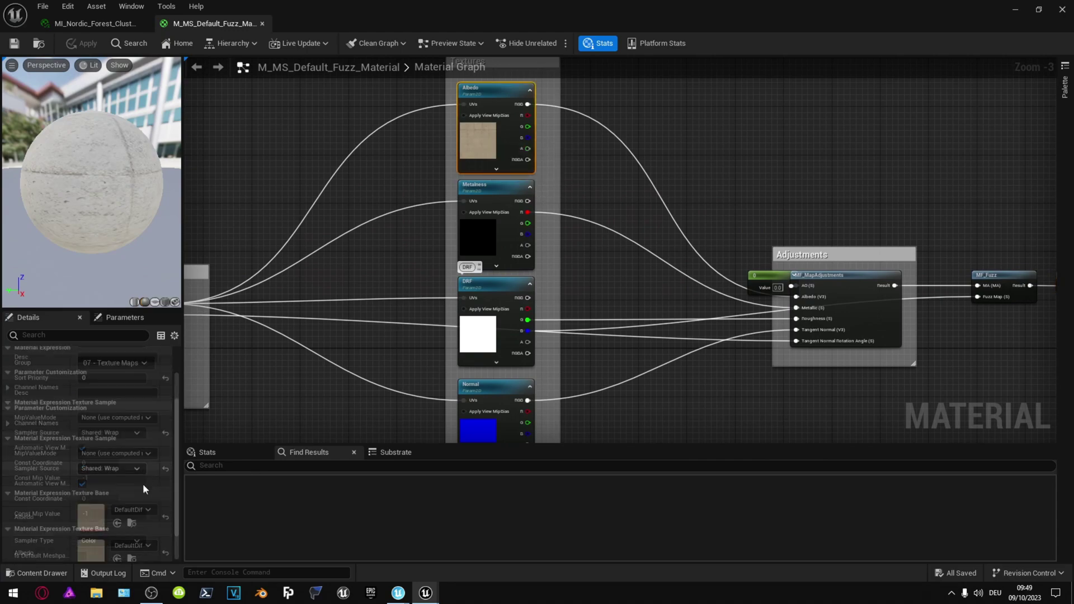
{"action": "left_click", "coordinate": [130, 523]}
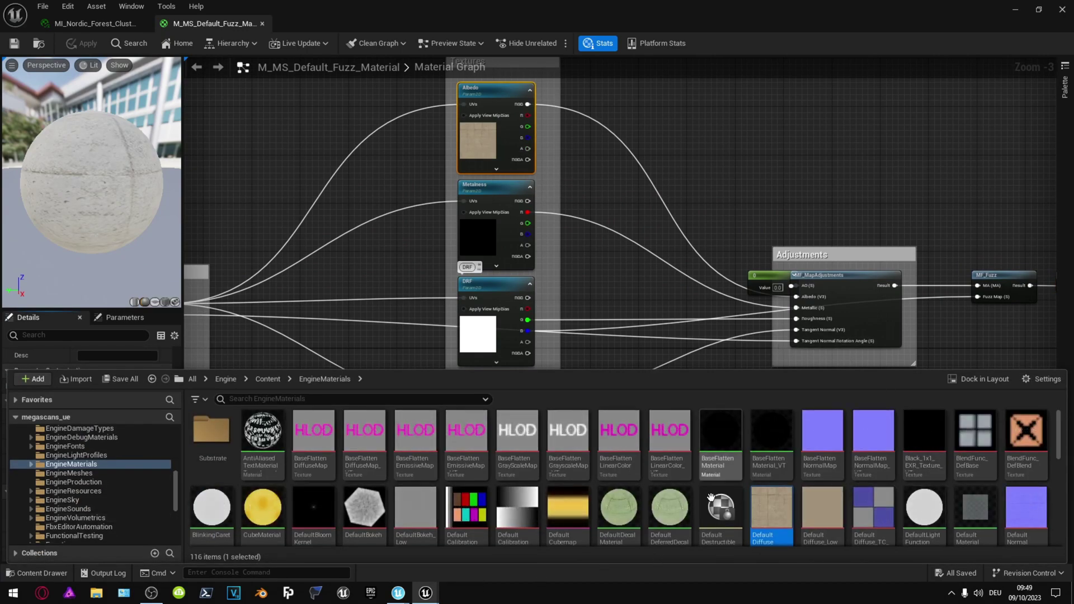
{"action": "mouse_move", "coordinate": [769, 511]}
{"action": "scroll", "coordinate": [769, 511], "scroll_direction": "down", "scroll_amount": 1}
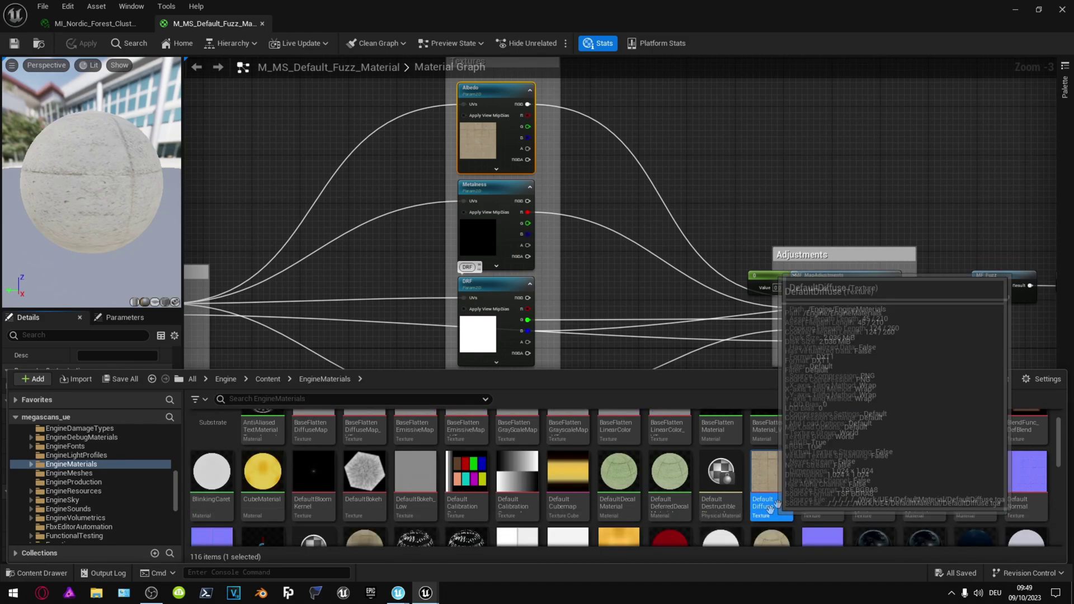
{"action": "left_click_drag", "start_coordinate": [807, 367], "coordinate": [807, 304]}
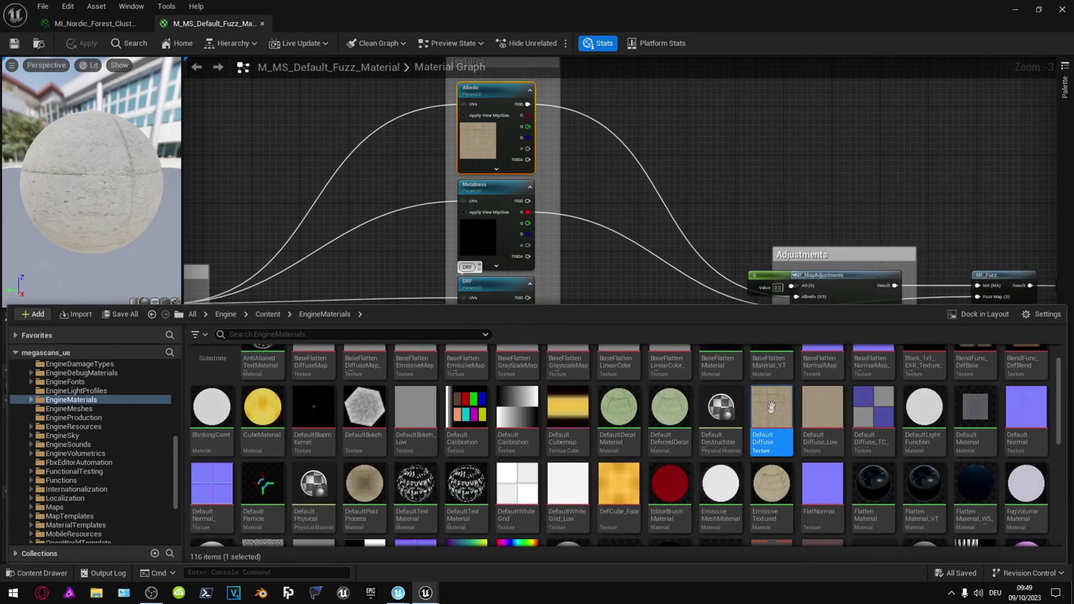
{"action": "left_click", "coordinate": [488, 235]}
{"action": "left_click", "coordinate": [262, 24]}
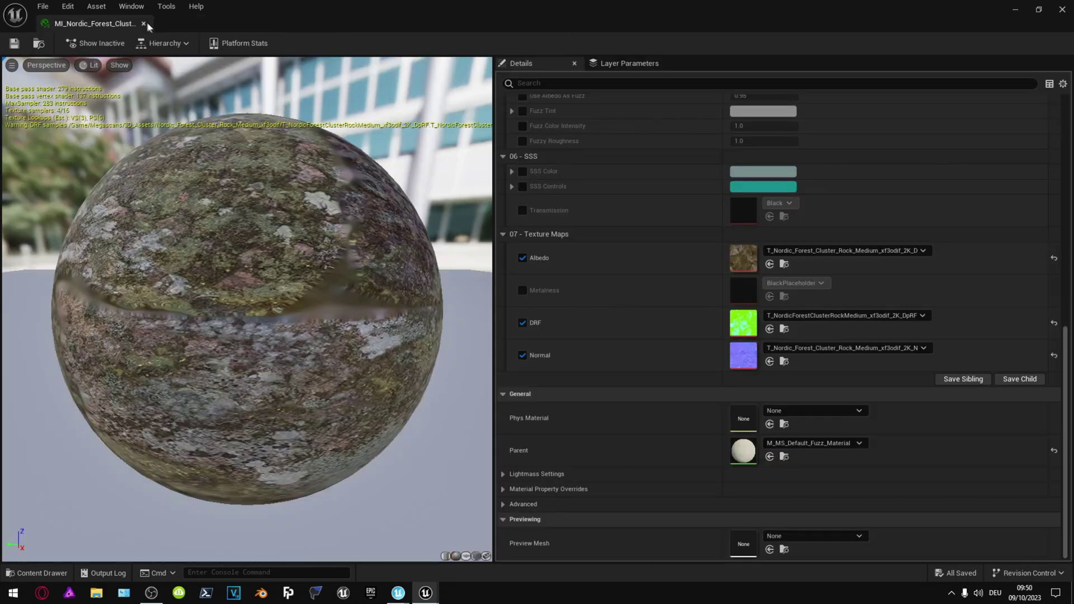
{"action": "left_click", "coordinate": [146, 22]}
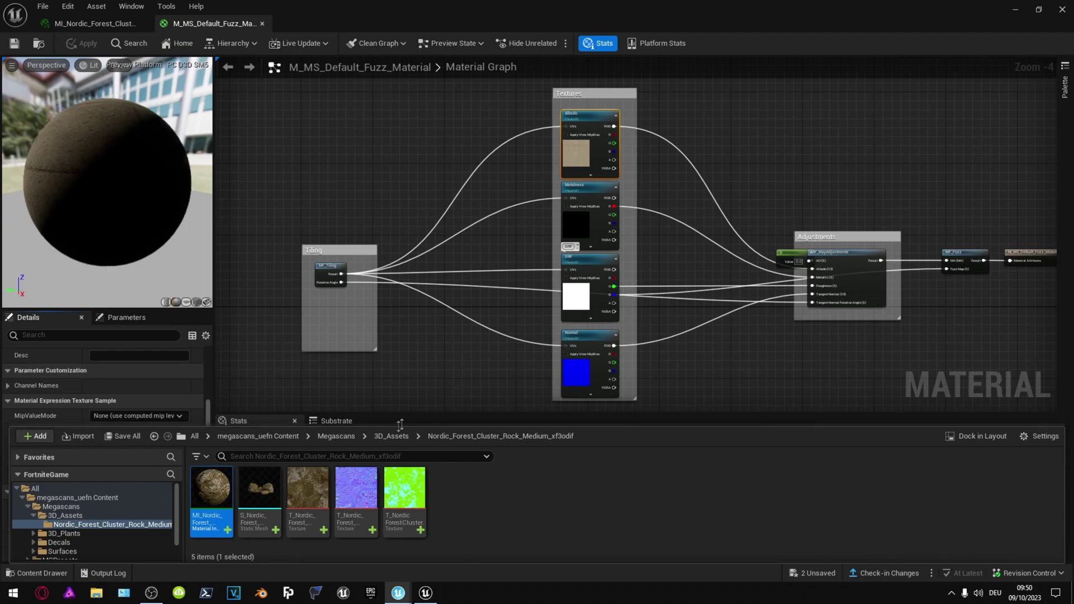
Switch to the megascans_uefn project and look in MSPresets' MSTextures folder for a DefaultDiffuse texture
{"action": "left_click", "coordinate": [258, 435]}
{"action": "double_click", "coordinate": [263, 487]}
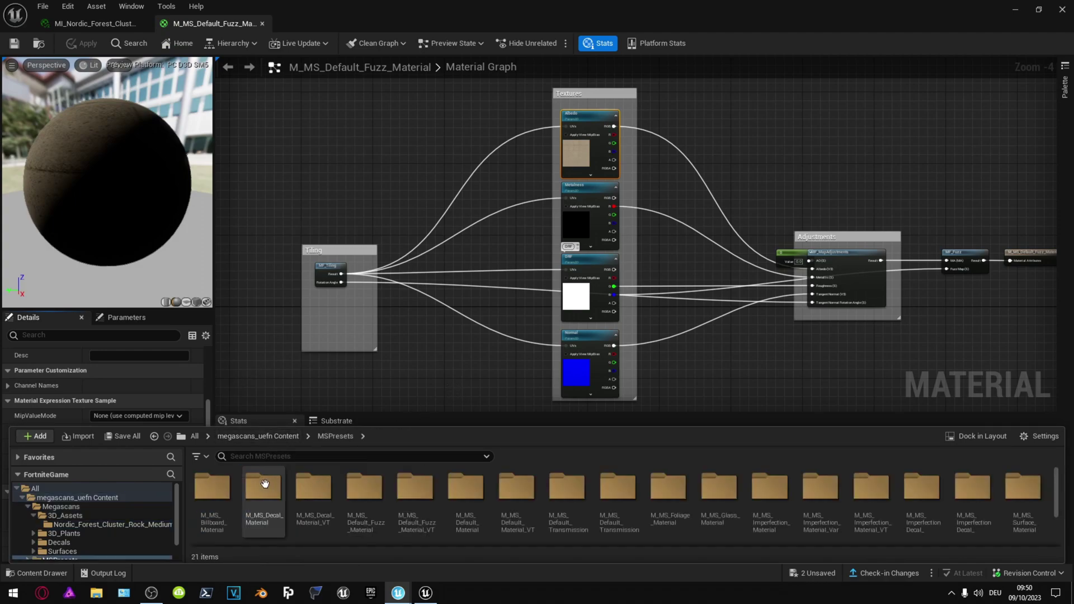
{"action": "left_click_drag", "start_coordinate": [587, 426], "coordinate": [586, 344]}
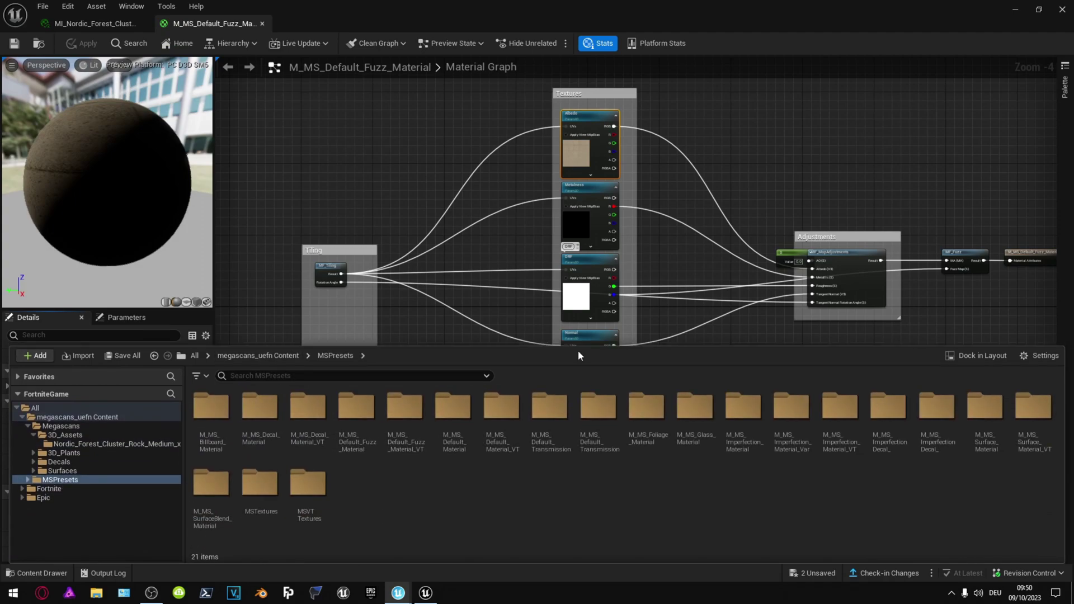
{"action": "double_click", "coordinate": [262, 491]}
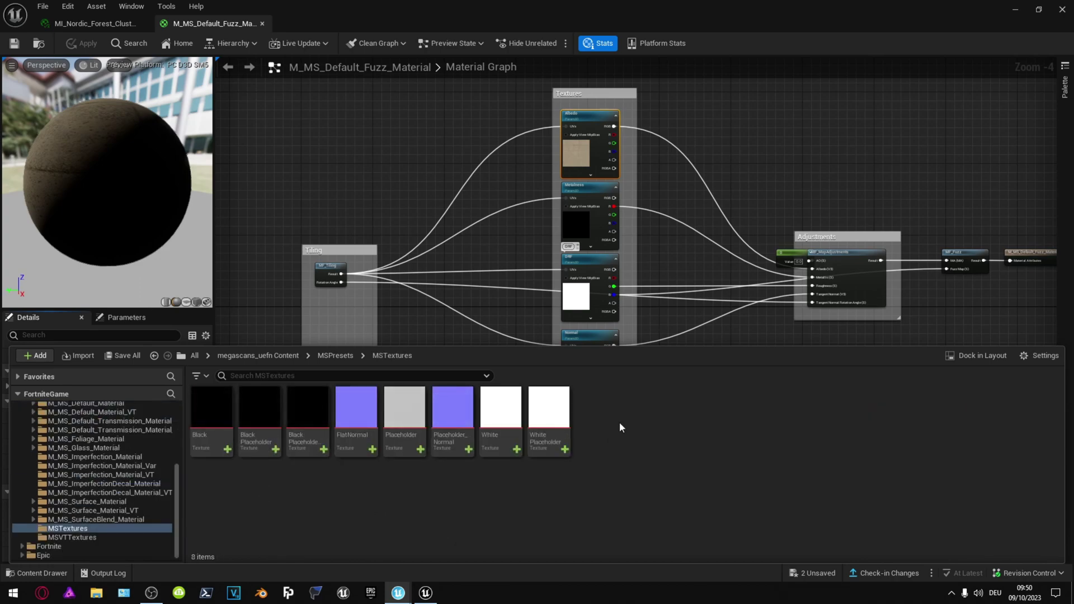
Copy the DefaultDiffuse texture from the MSVTTextures folder into the MSTextures folder
{"action": "left_click", "coordinate": [335, 356]}
{"action": "double_click", "coordinate": [308, 487]}
{"action": "left_click", "coordinate": [259, 411]}
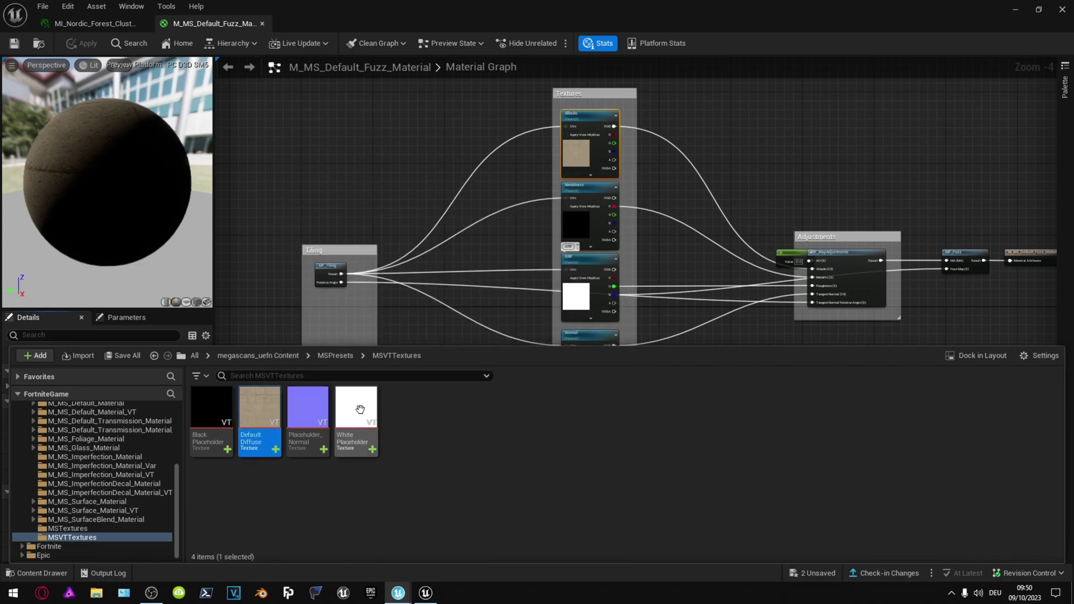
{"action": "left_click", "coordinate": [335, 355]}
{"action": "double_click", "coordinate": [264, 484]}
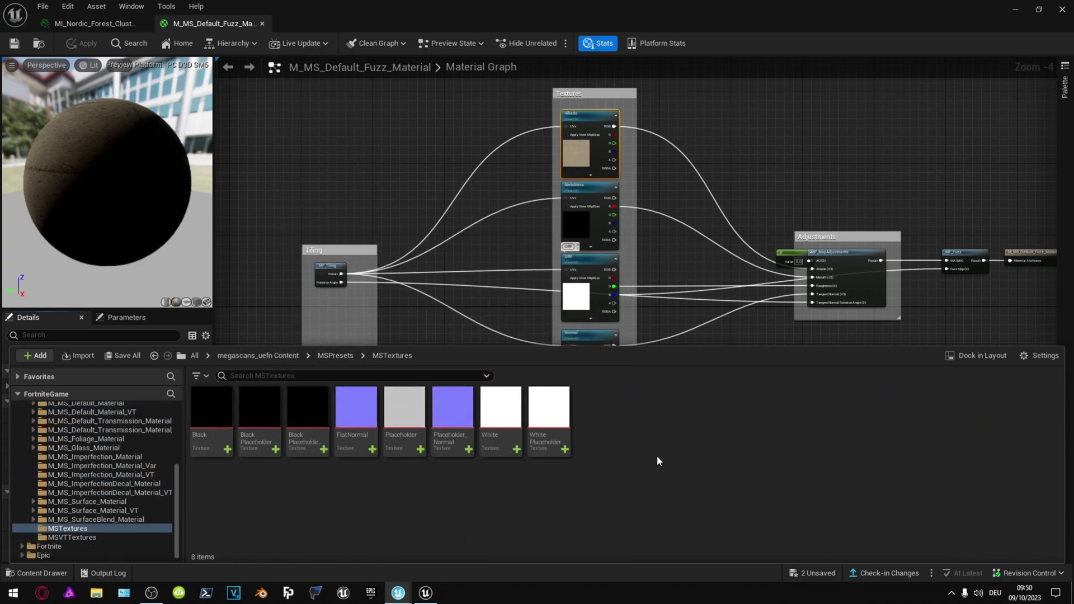
{"action": "key", "text": "ctrl+v"}
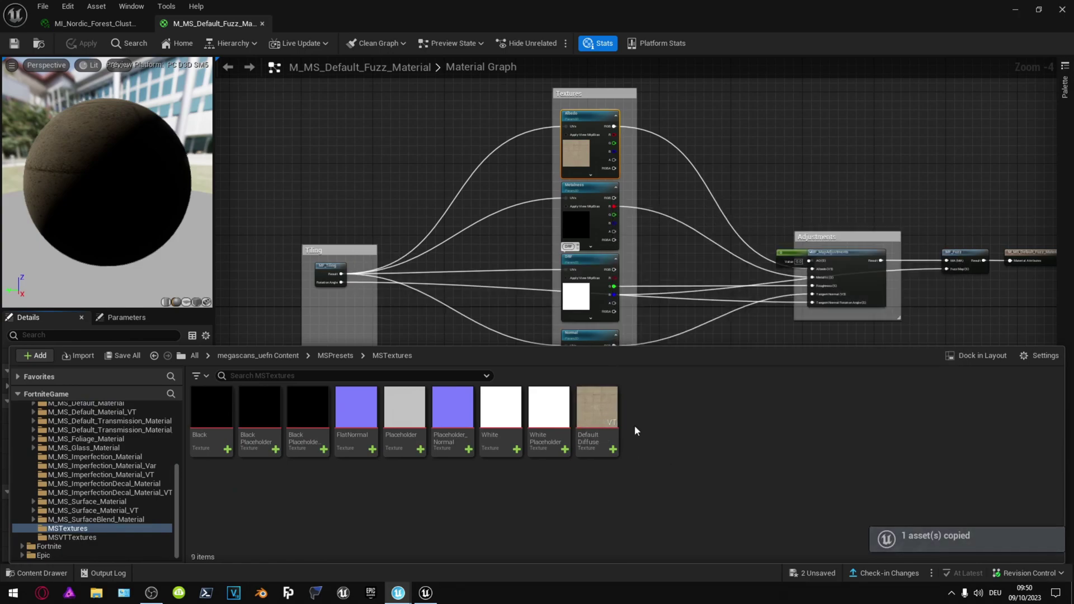
Disable Virtual Texture Streaming for the copied DefaultDiffuse texture in the Property Matrix, and save it
{"action": "right_click", "coordinate": [599, 412]}
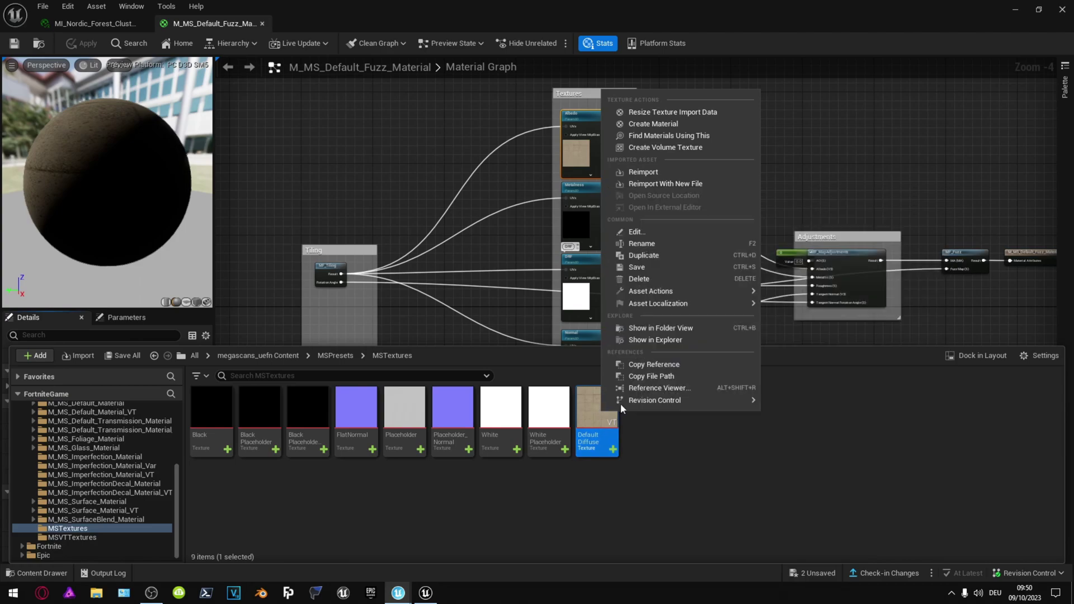
{"action": "mouse_move", "coordinate": [731, 312]}
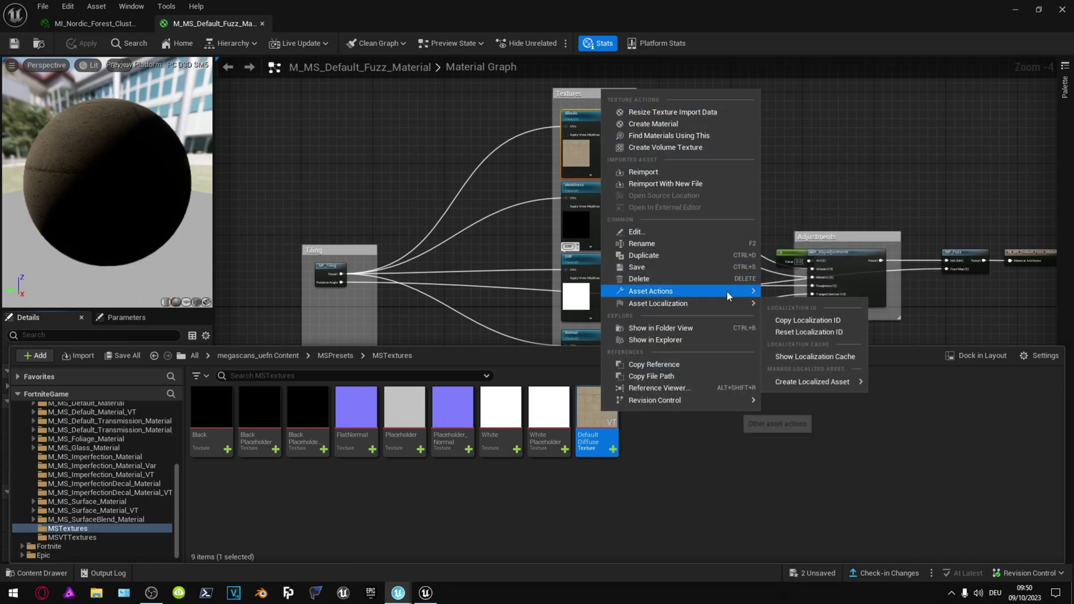
{"action": "mouse_move", "coordinate": [751, 291]}
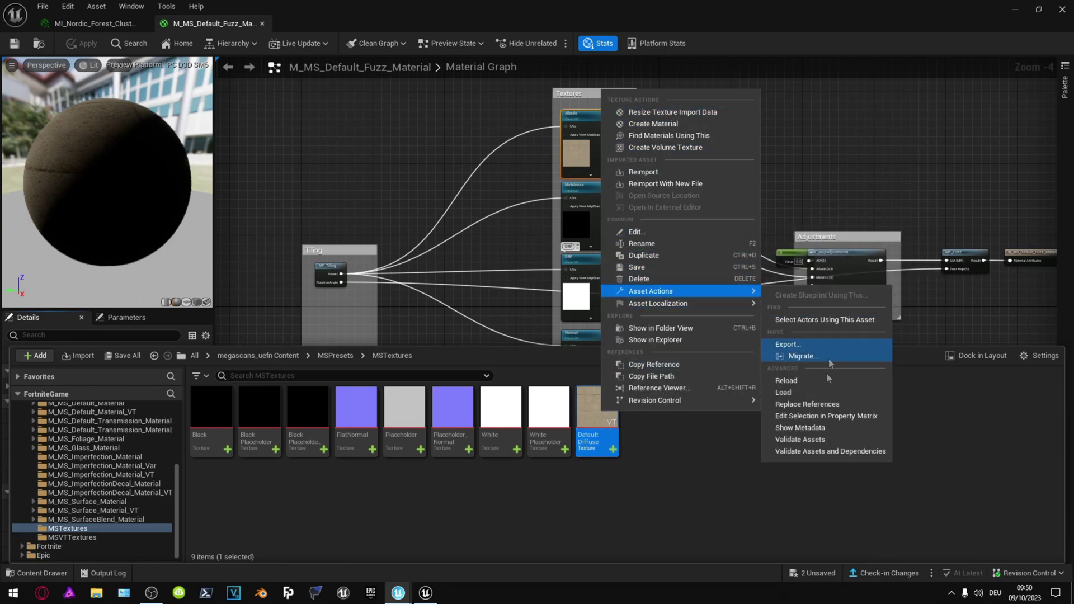
{"action": "left_click", "coordinate": [826, 416]}
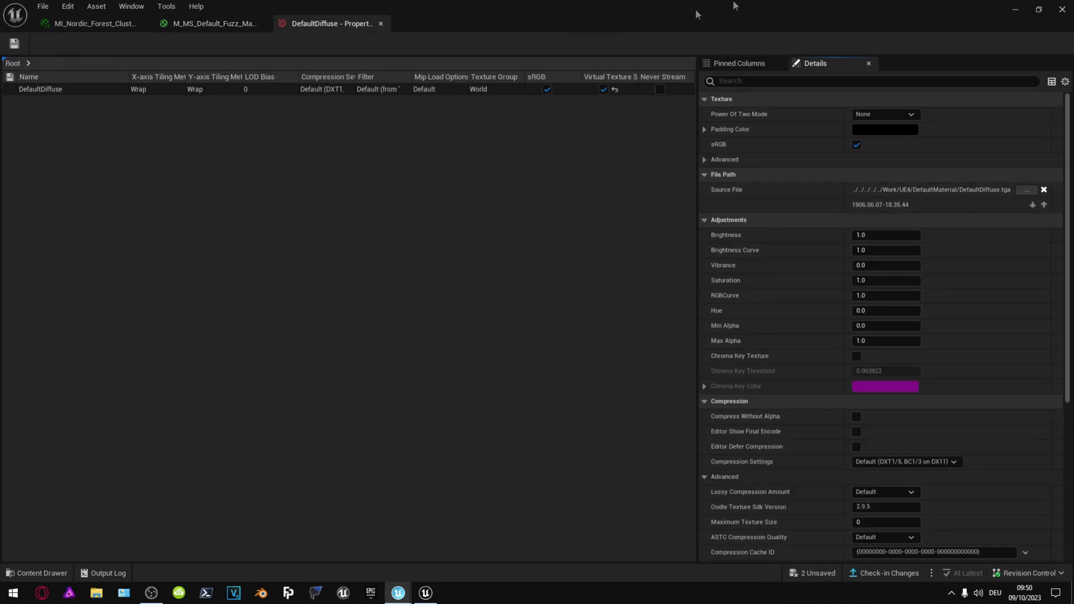
{"action": "left_click", "coordinate": [604, 89]}
{"action": "left_click", "coordinate": [706, 65]}
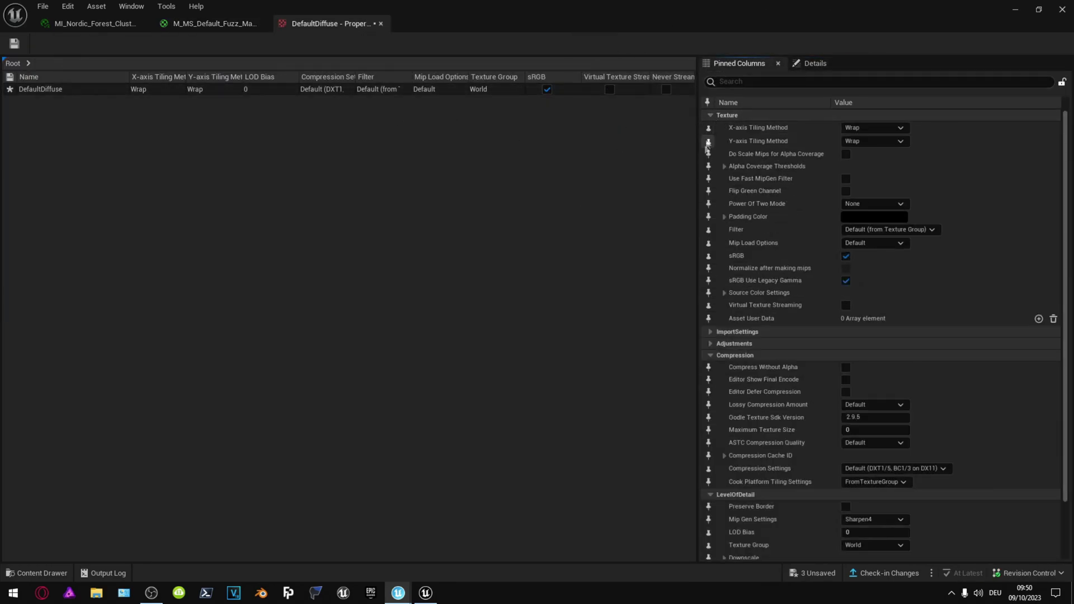
{"action": "left_click", "coordinate": [14, 45]}
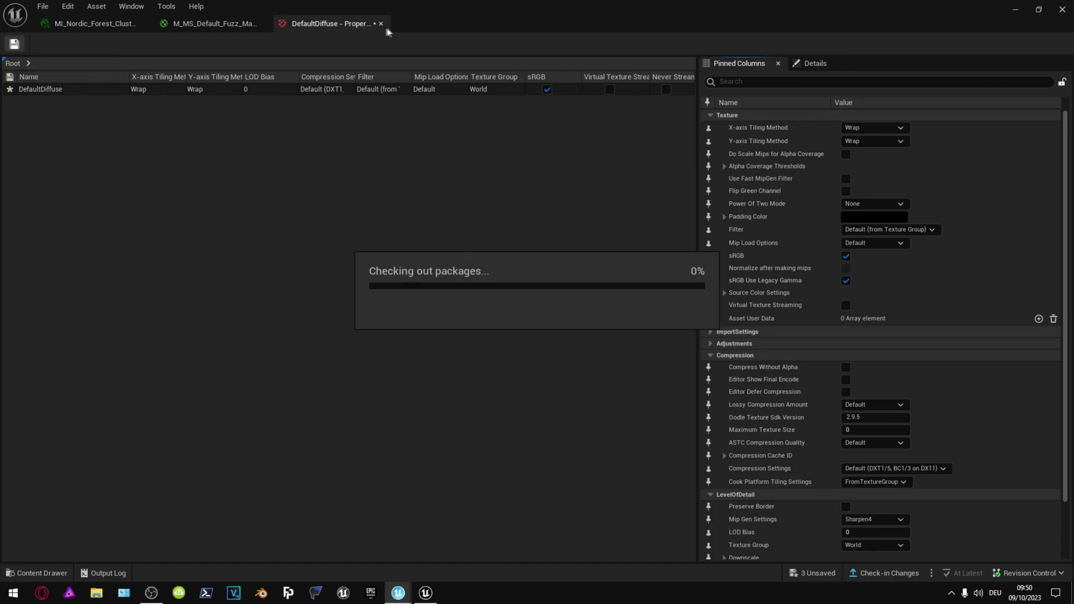
{"action": "left_click", "coordinate": [381, 24]}
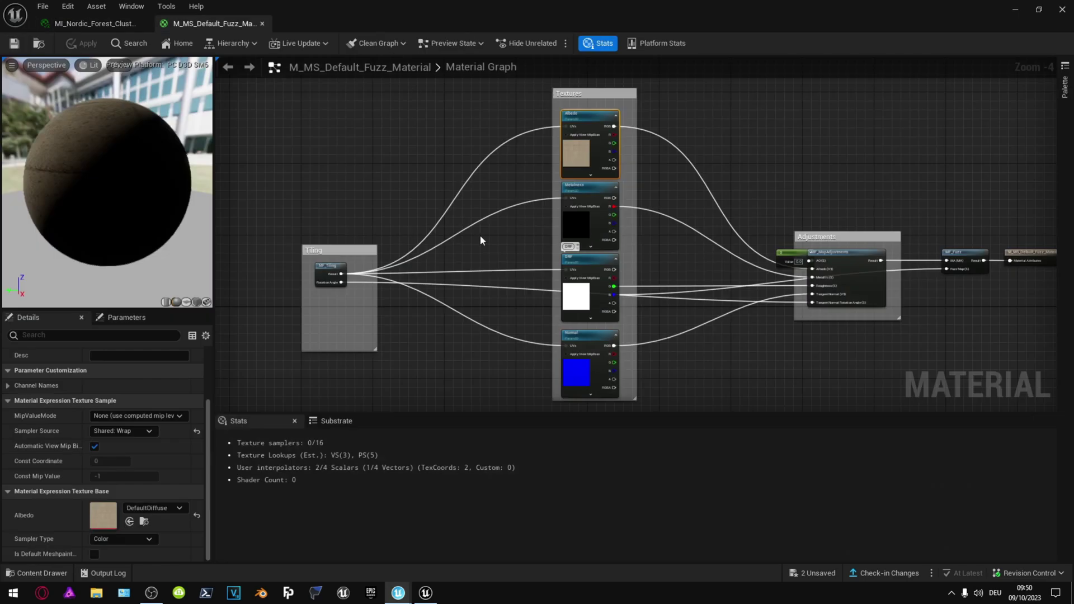
Assign the DefaultDiffuse copy from the MSTextures folder to the Albedo texture node
{"action": "left_click", "coordinate": [50, 572]}
{"action": "mouse_move", "coordinate": [352, 404]}
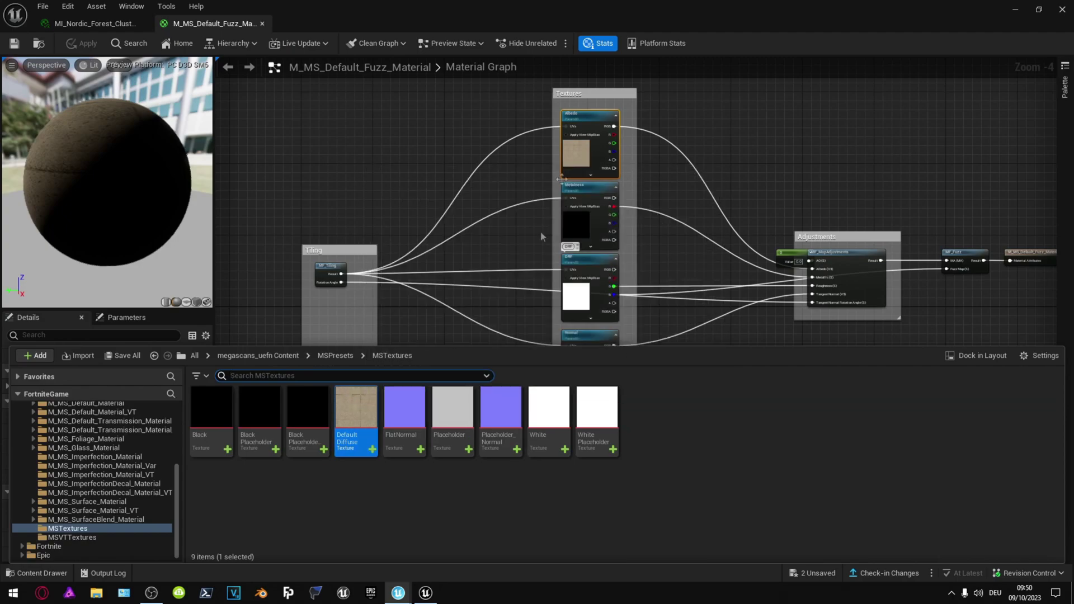
{"action": "left_click", "coordinate": [575, 148]}
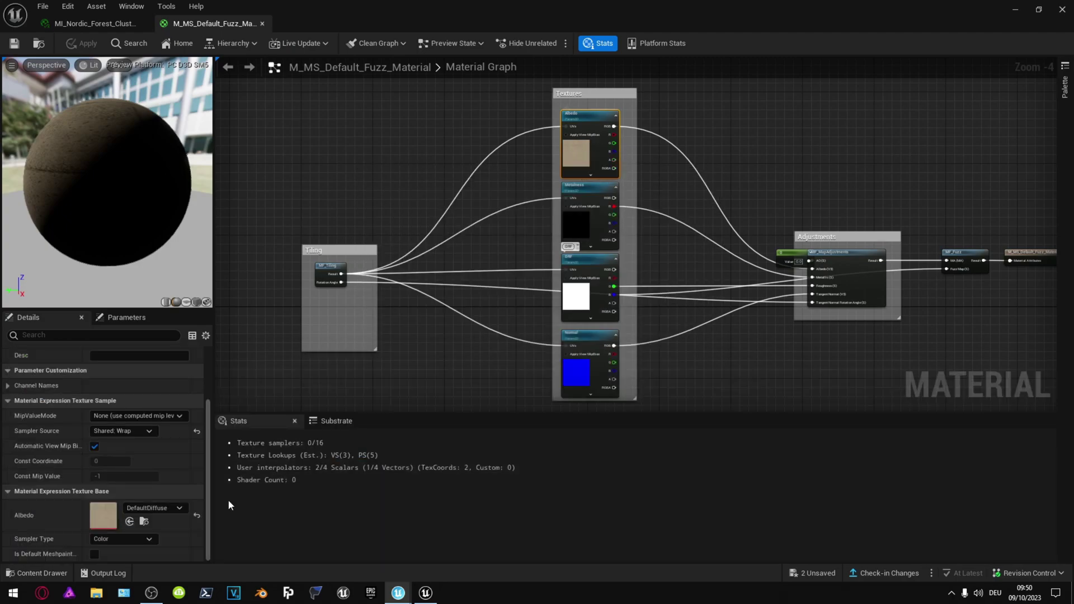
Assign the BlackPlaceholder texture from the MSTextures folder to the Metalness texture node
{"action": "left_click", "coordinate": [578, 224]}
{"action": "left_click", "coordinate": [144, 521]}
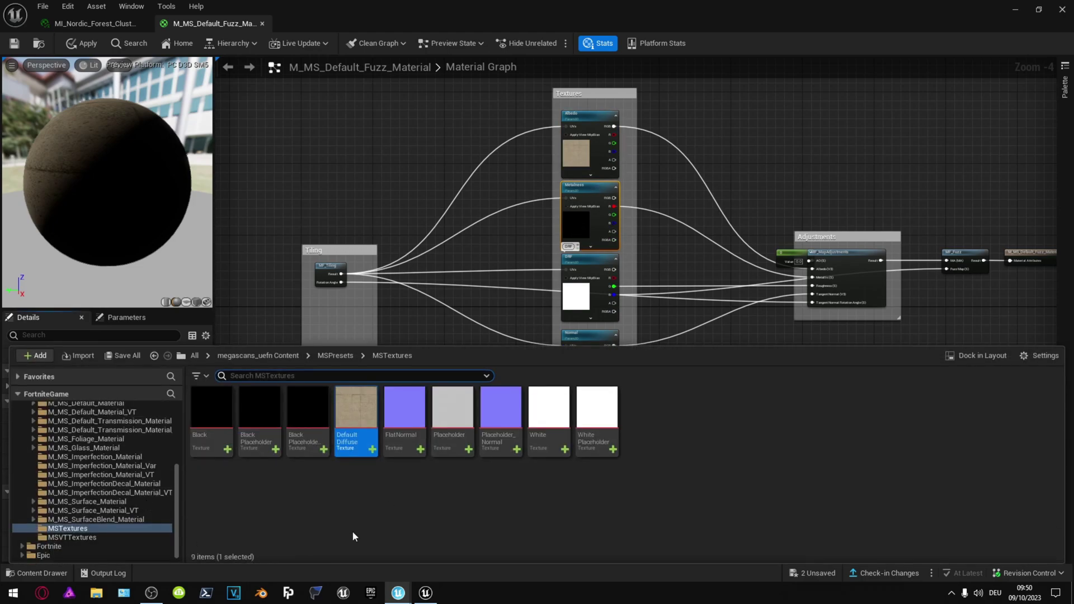
{"action": "mouse_move", "coordinate": [311, 414]}
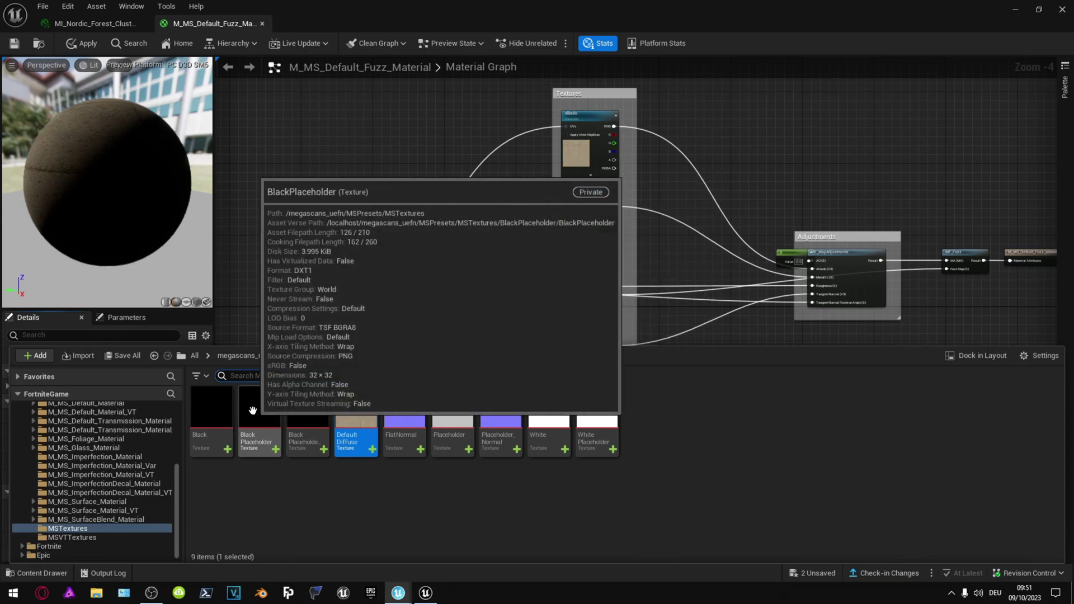
{"action": "left_click", "coordinate": [307, 407]}
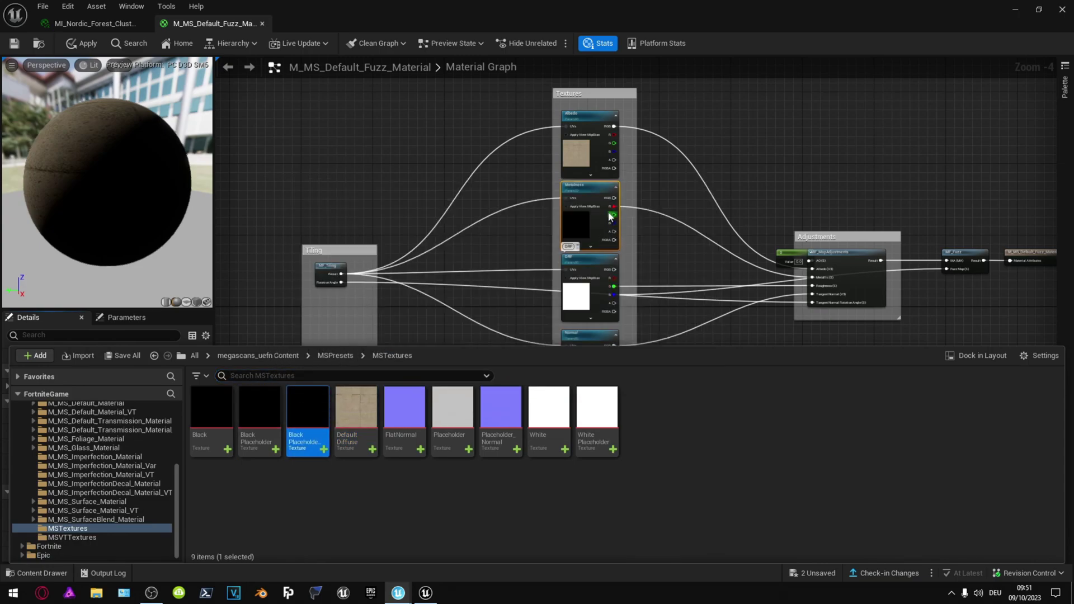
{"action": "left_click", "coordinate": [614, 220]}
{"action": "left_click", "coordinate": [129, 521]}
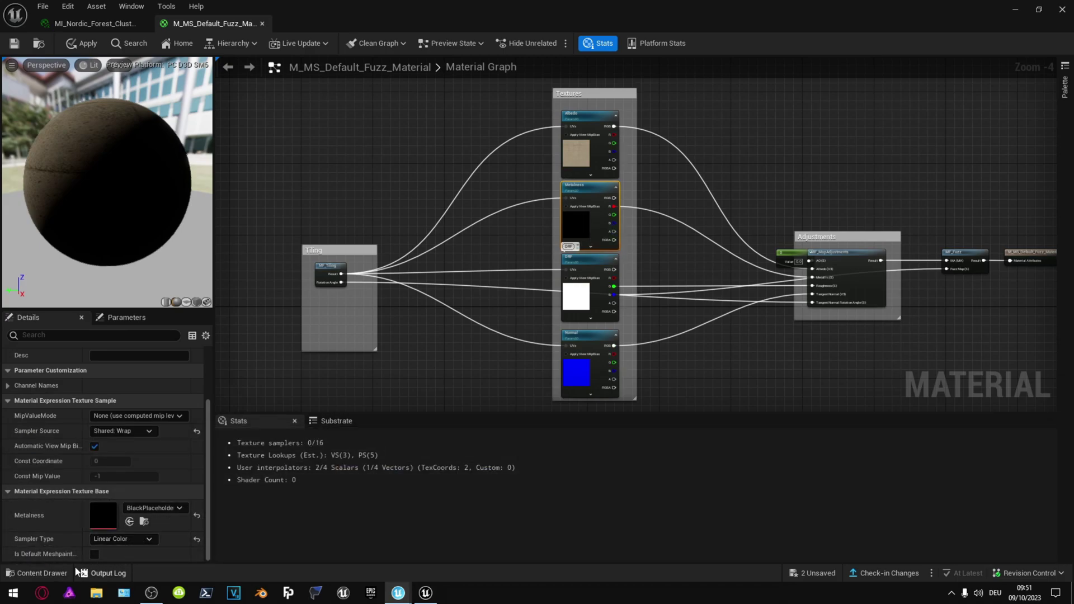
{"action": "left_click", "coordinate": [36, 573]}
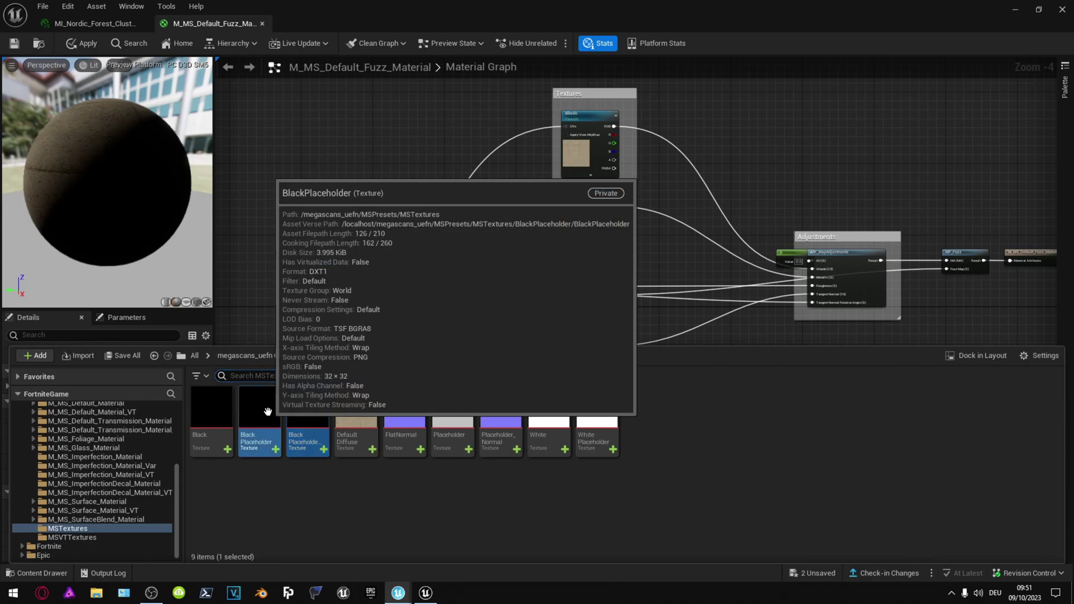
{"action": "left_click", "coordinate": [589, 251]}
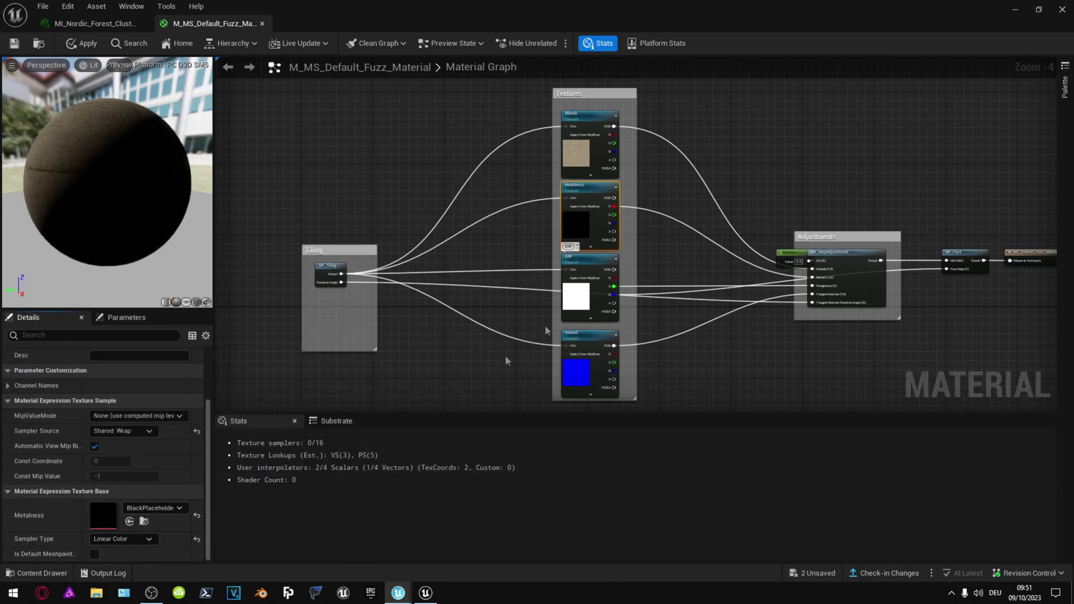
Assign the WhitePlaceholder texture from the MSTextures folder to the DRF texture node
{"action": "left_click", "coordinate": [576, 294]}
{"action": "left_click", "coordinate": [145, 522]}
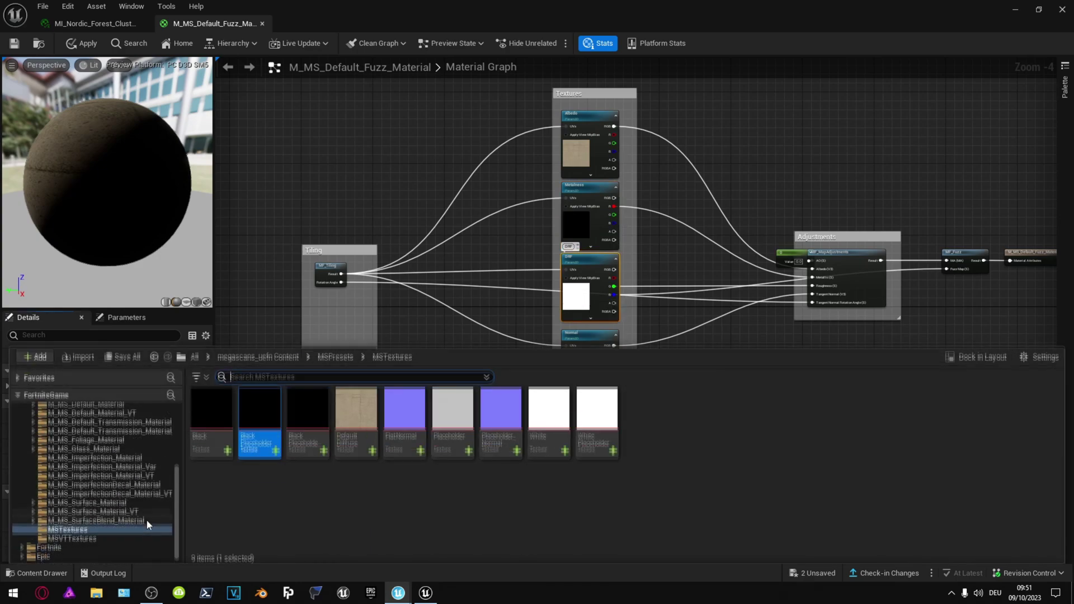
{"action": "left_click", "coordinate": [598, 285]}
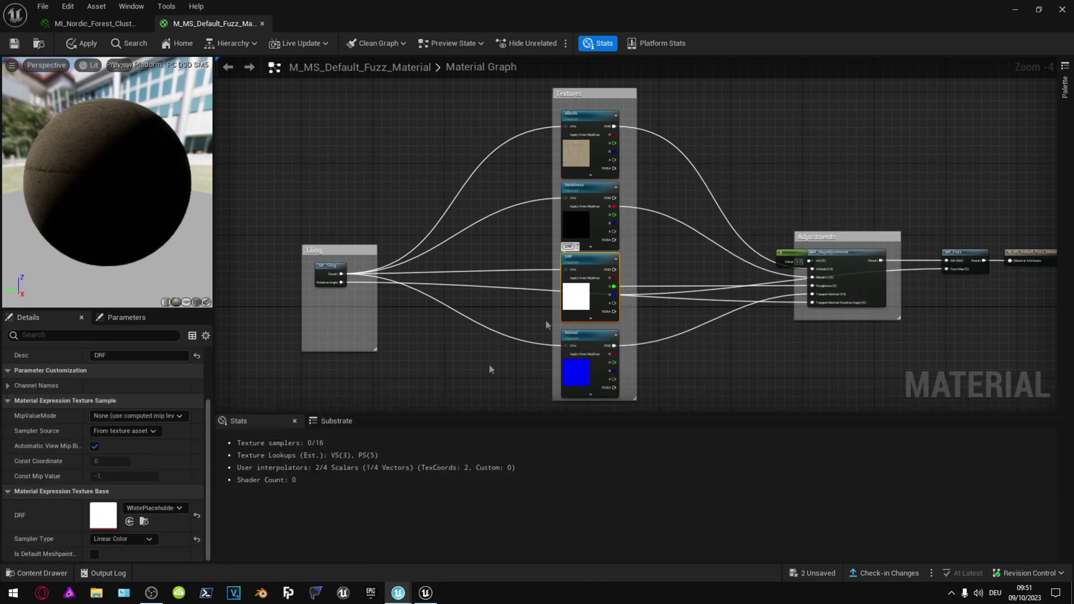
Assign the Placeholder_Normal texture from MSTextures to the Normal texture node, and apply the material changes
{"action": "left_click", "coordinate": [582, 361]}
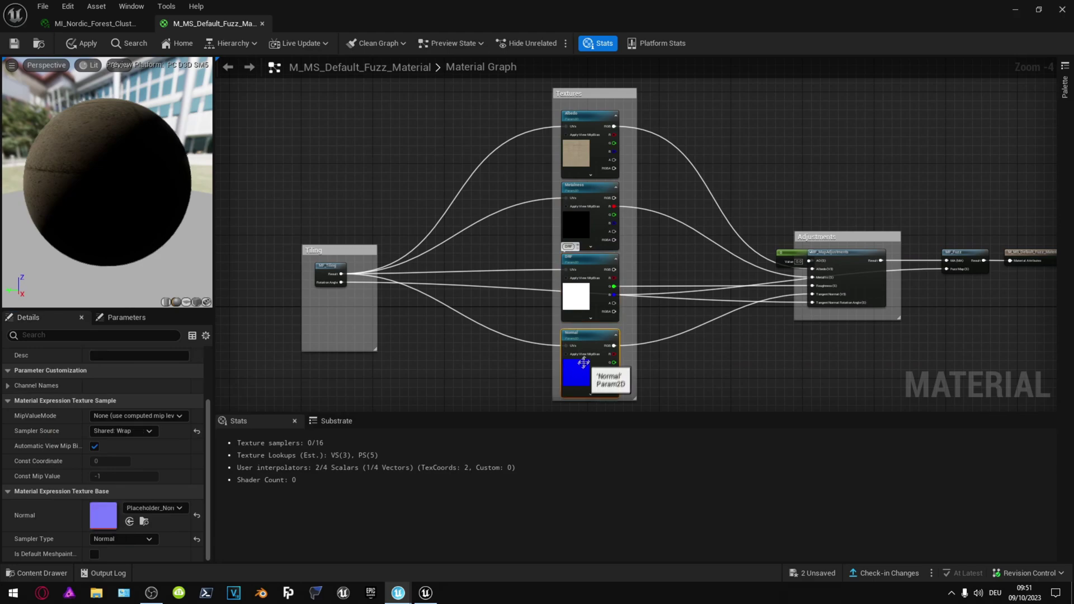
{"action": "left_click", "coordinate": [143, 522]}
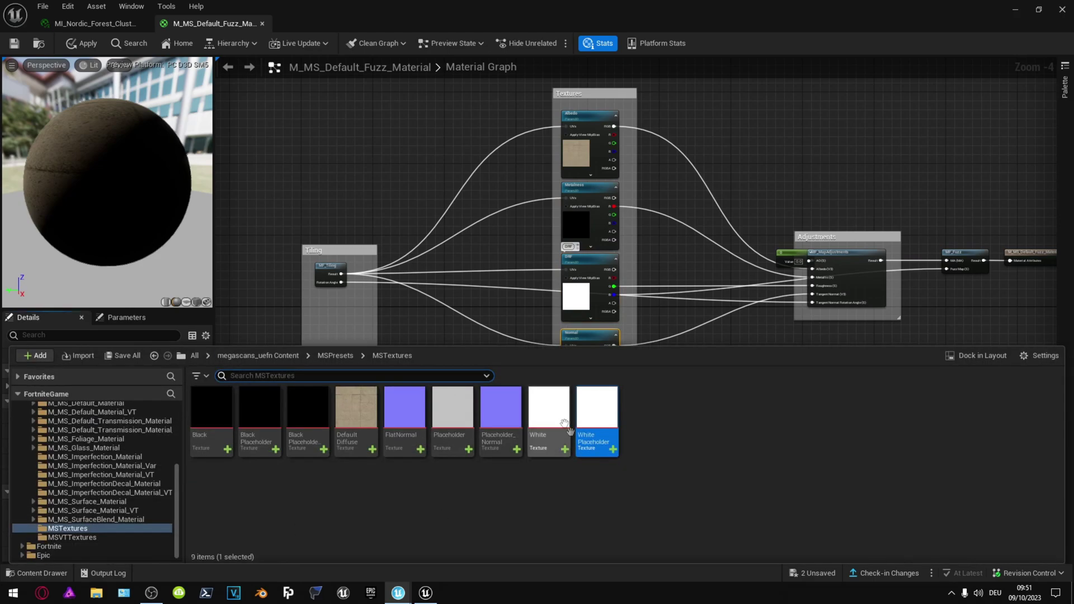
{"action": "left_click", "coordinate": [591, 335]}
{"action": "left_click", "coordinate": [129, 522]}
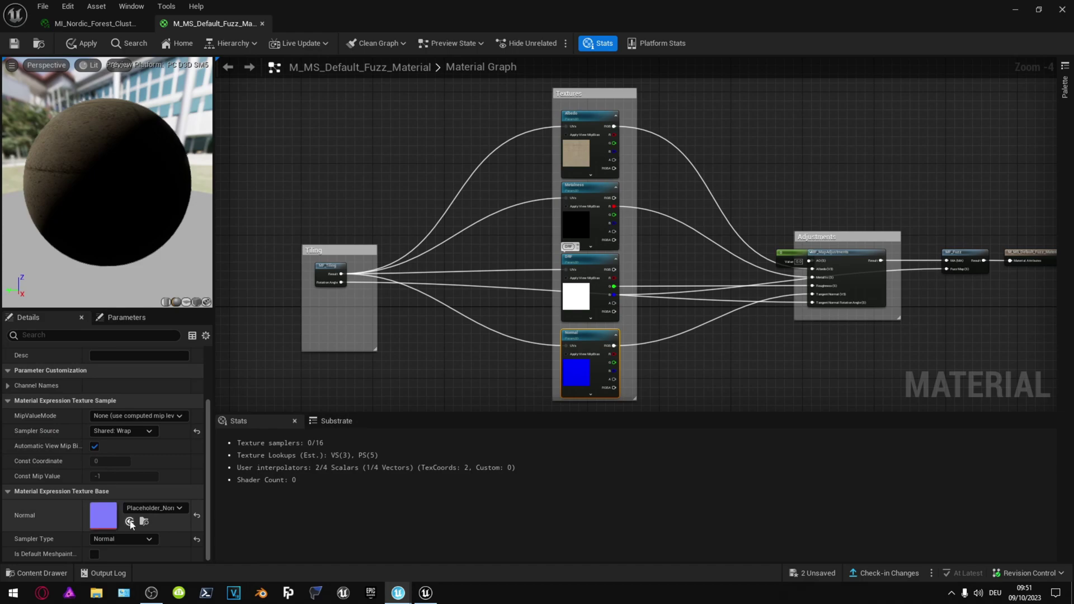
{"action": "left_click", "coordinate": [84, 43]}
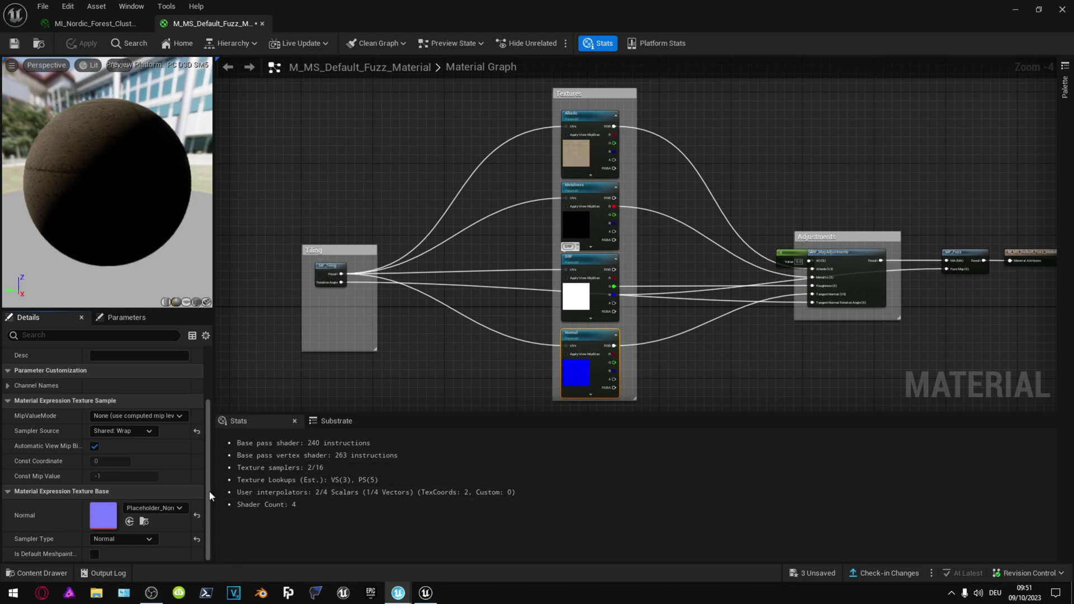
Check where the function assets referenced by the MF_Tiling and MF_MapAdjustments nodes are stored in the project content
{"action": "left_click", "coordinate": [37, 573]}
{"action": "left_click", "coordinate": [338, 356]}
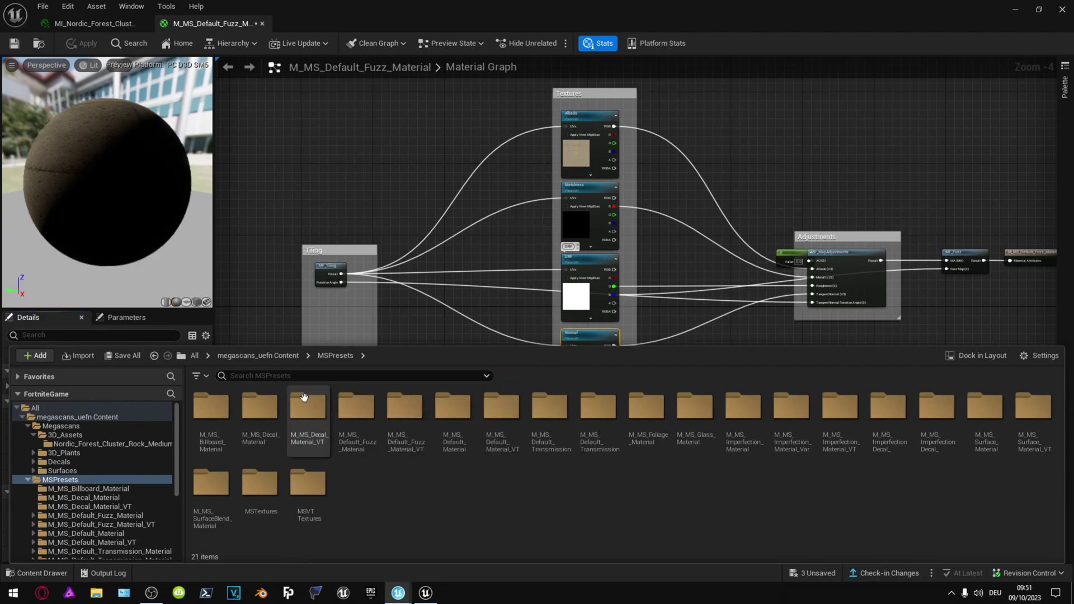
{"action": "left_click", "coordinate": [331, 266]}
{"action": "left_click", "coordinate": [143, 381]}
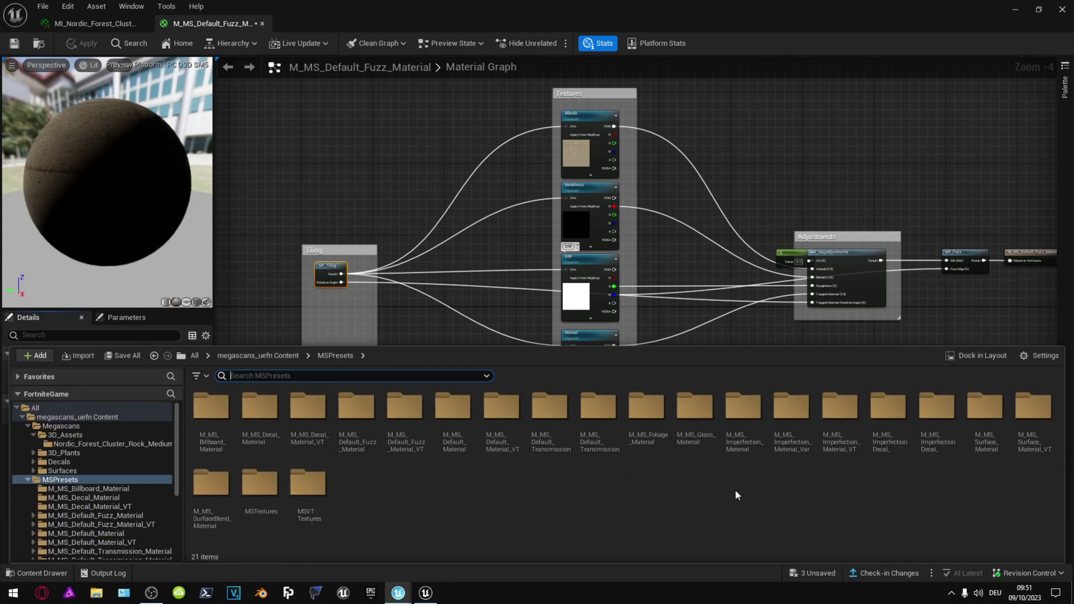
{"action": "left_click", "coordinate": [845, 252]}
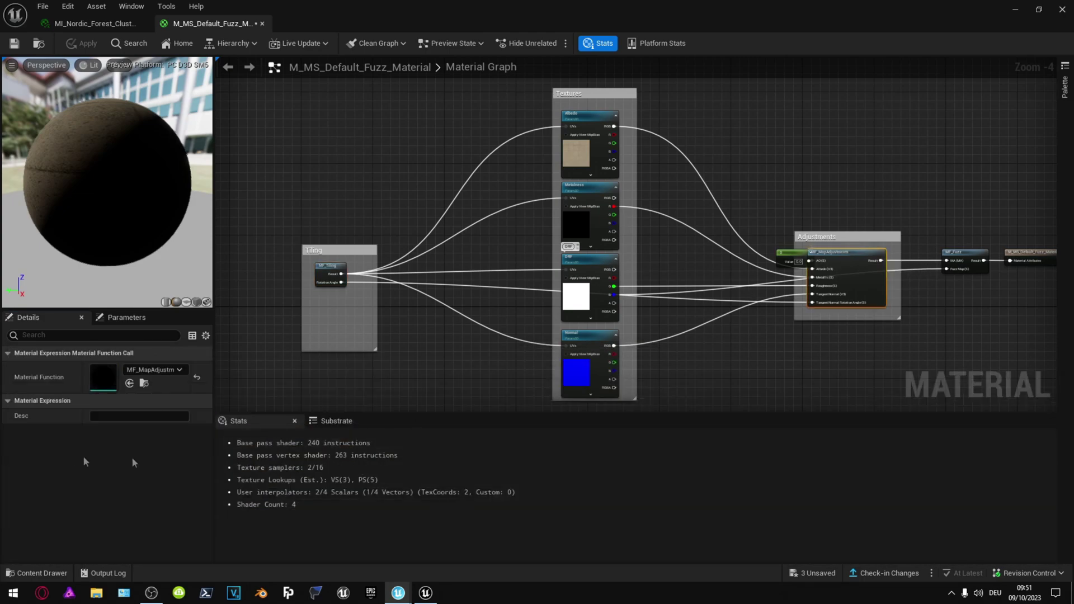
{"action": "left_click", "coordinate": [144, 381]}
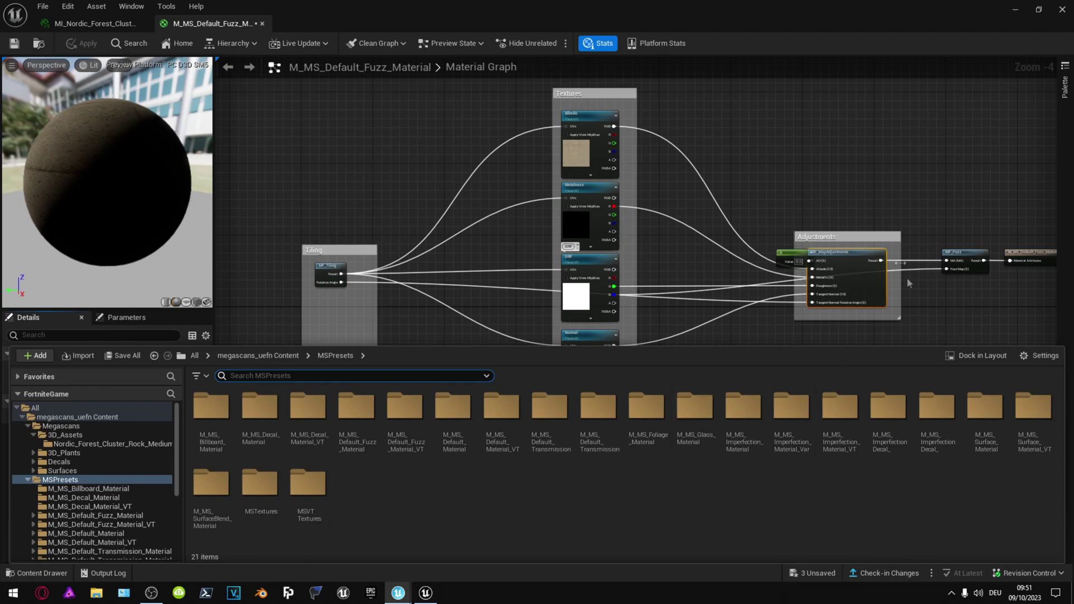
{"action": "left_click", "coordinate": [822, 259]}
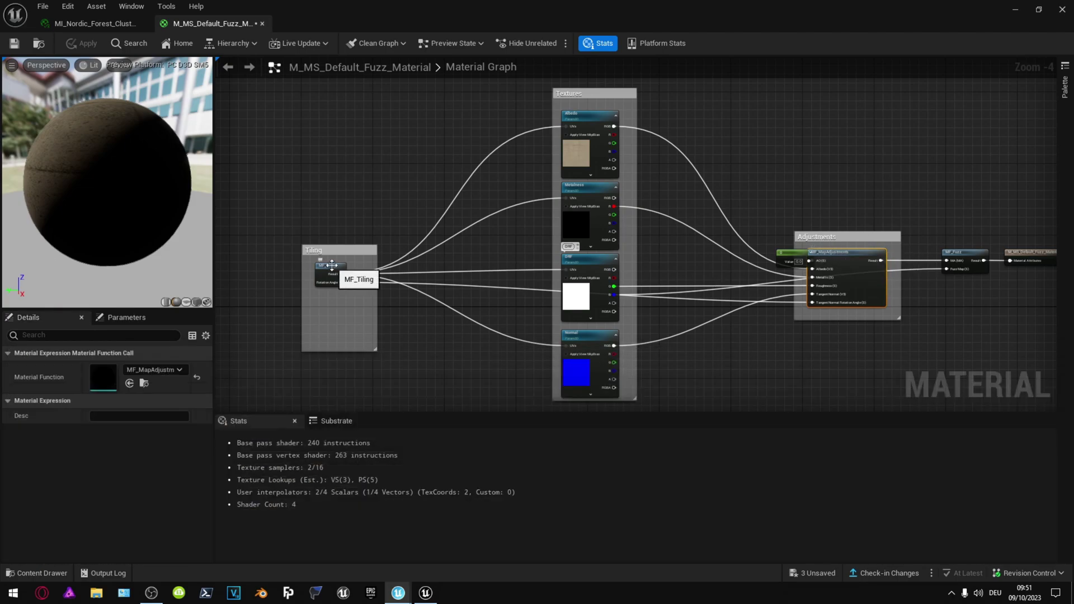
Assign the MF_Tiling function from the M_MS_Default_Fuzz_Material_VT Functions folder to the Tiling node and locate that asset in the project
{"action": "left_click", "coordinate": [152, 370]}
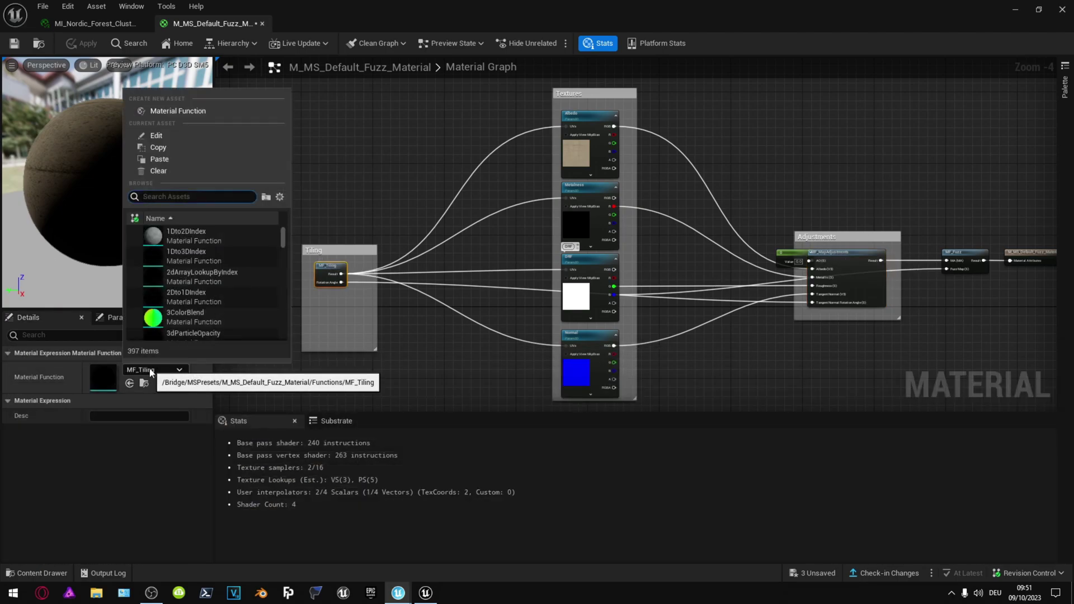
{"action": "type", "text": "mf_tili"}
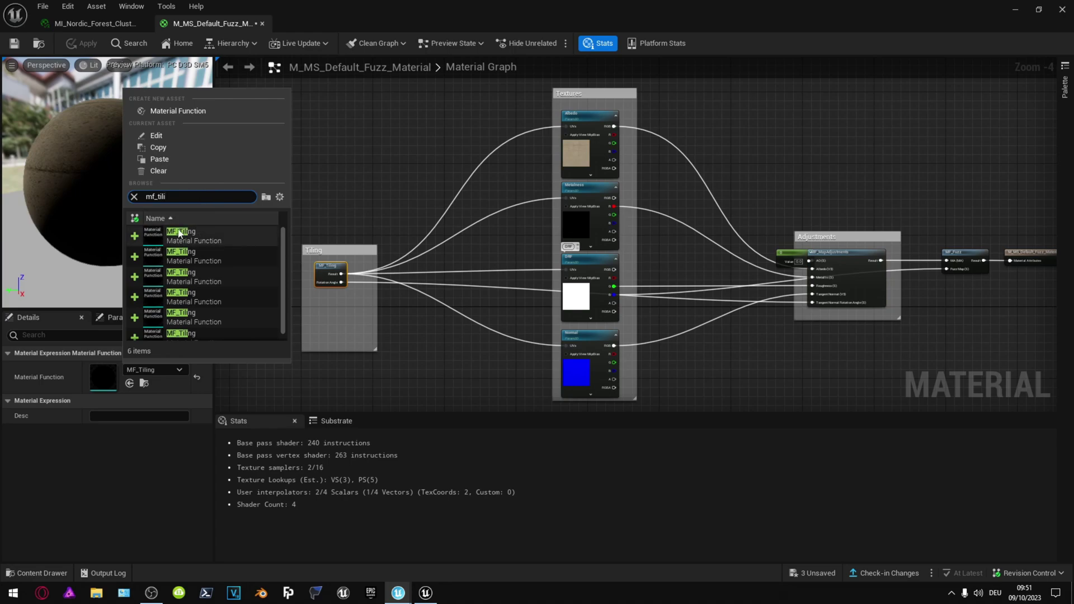
{"action": "mouse_move", "coordinate": [179, 234]}
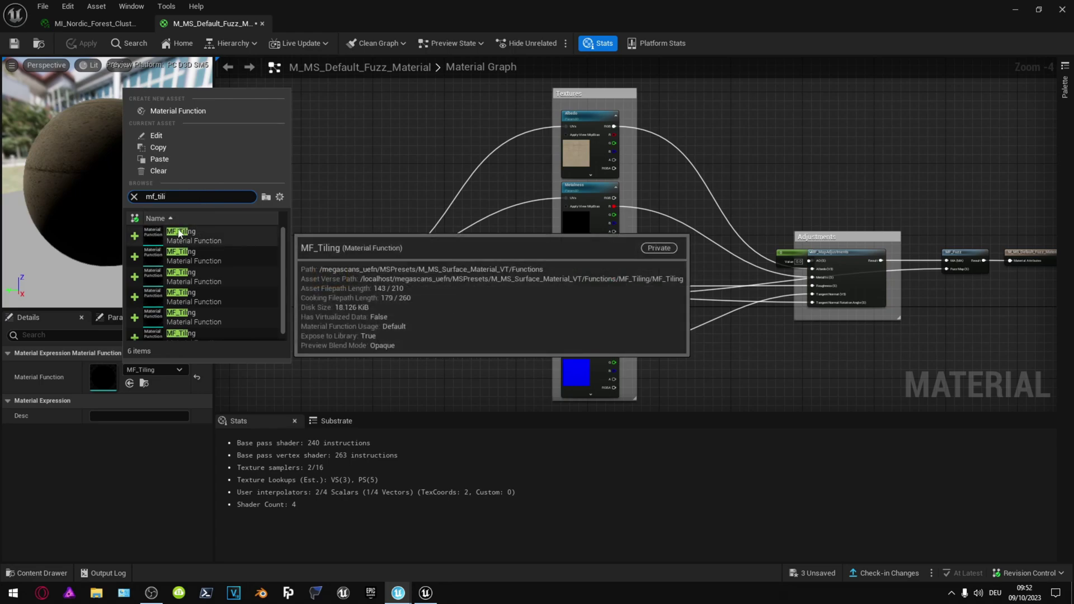
{"action": "mouse_move", "coordinate": [190, 258]}
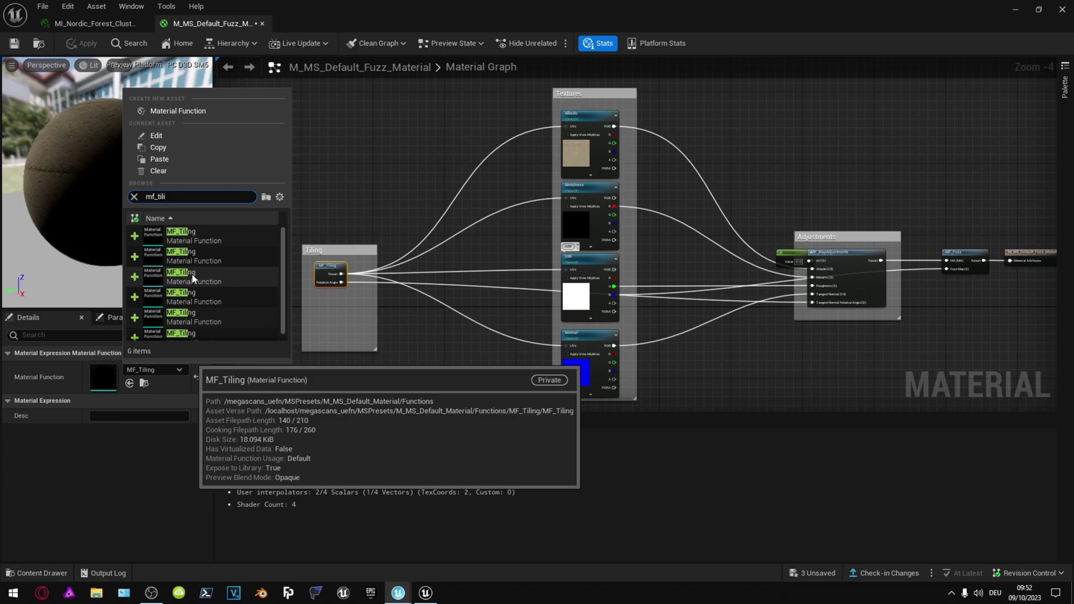
{"action": "mouse_move", "coordinate": [197, 297]}
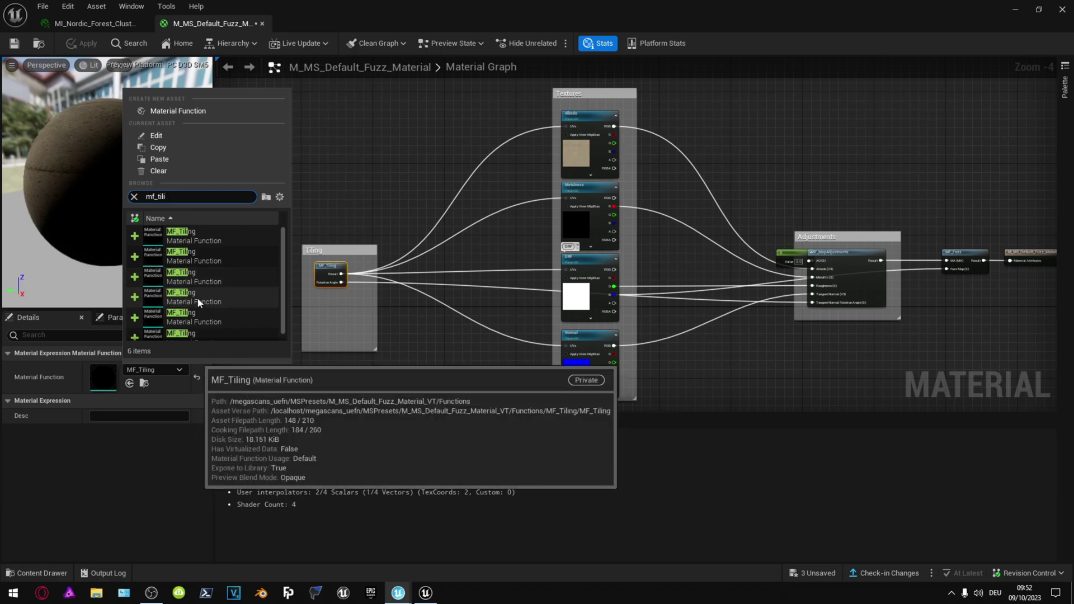
{"action": "left_click", "coordinate": [197, 298]}
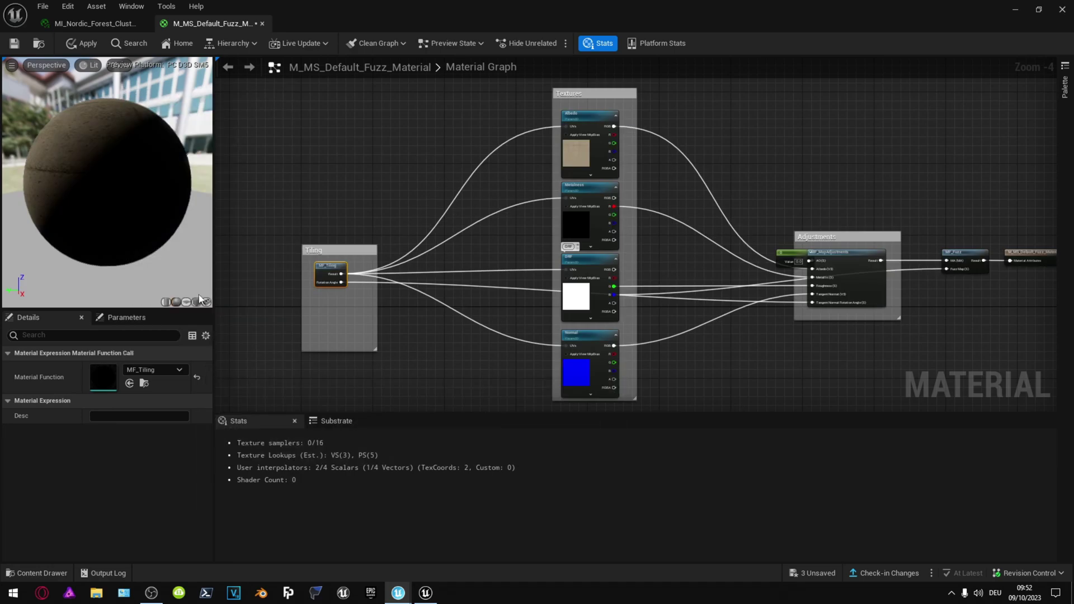
{"action": "left_click", "coordinate": [144, 384]}
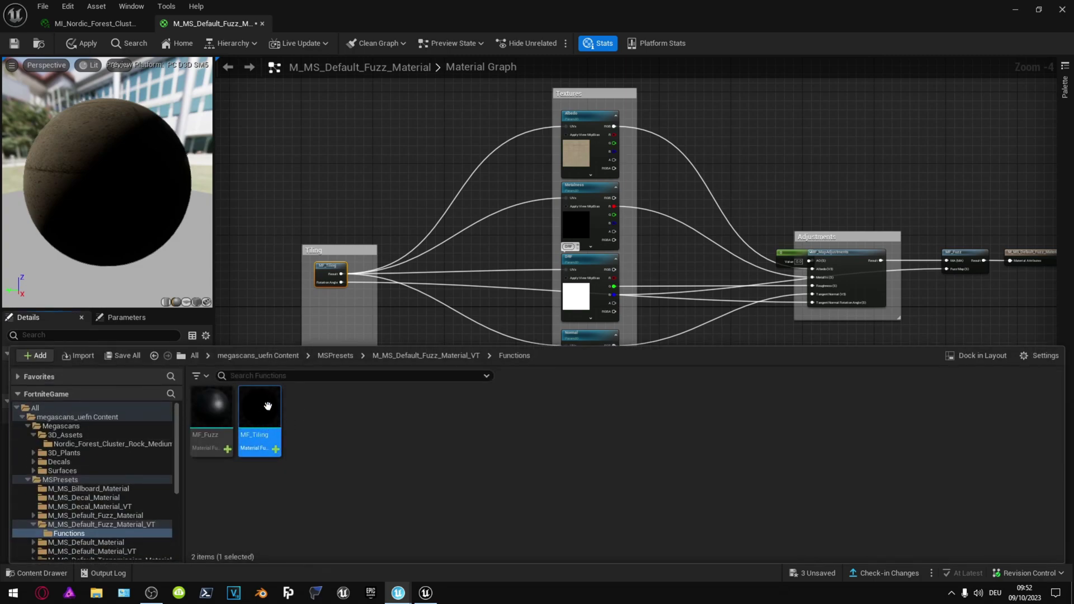
Move the 0 constant node clear of MF_MapAdjustments, assign MF_Fuzz from M_MS_Default_Fuzz_Material_VT/Functions to the MF_Fuzz node, and apply the material
{"action": "left_click_drag", "start_coordinate": [795, 253], "coordinate": [753, 248]}
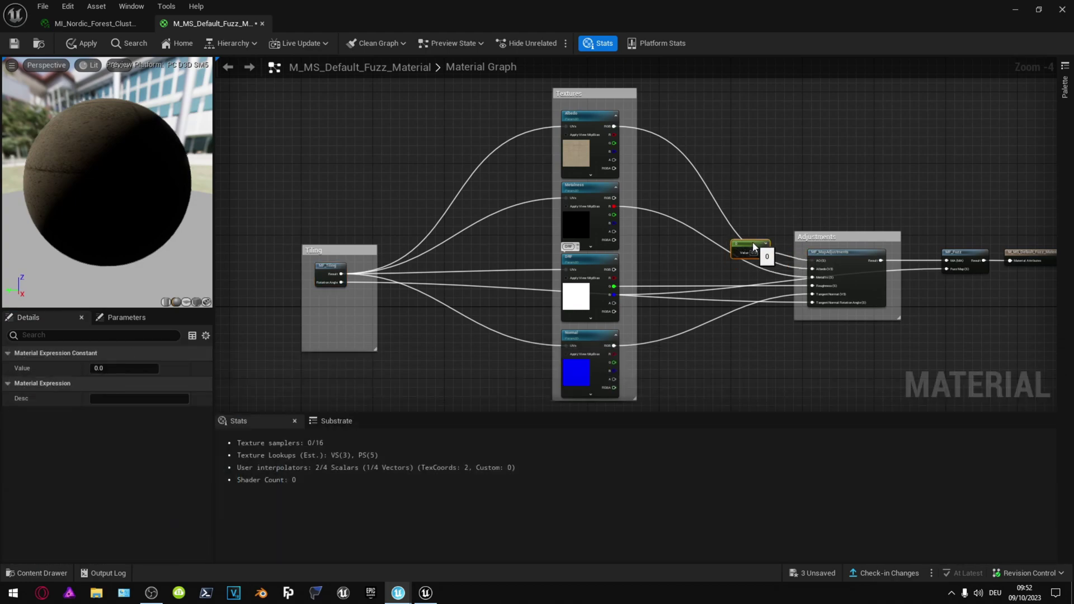
{"action": "left_click", "coordinate": [965, 252]}
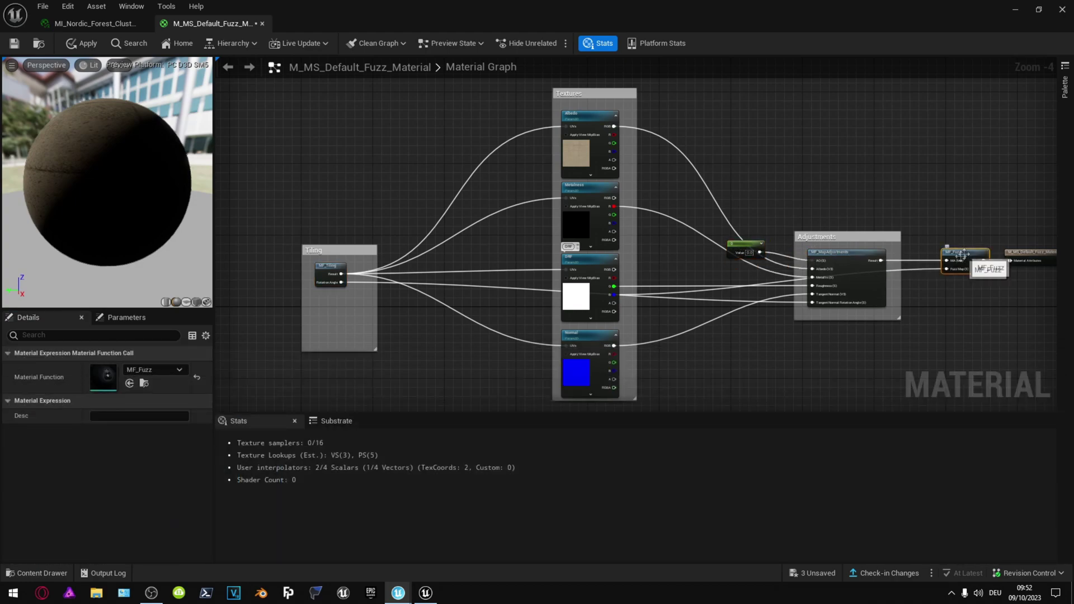
{"action": "left_click", "coordinate": [144, 383]}
{"action": "left_click", "coordinate": [211, 414]}
{"action": "left_click", "coordinate": [960, 254]}
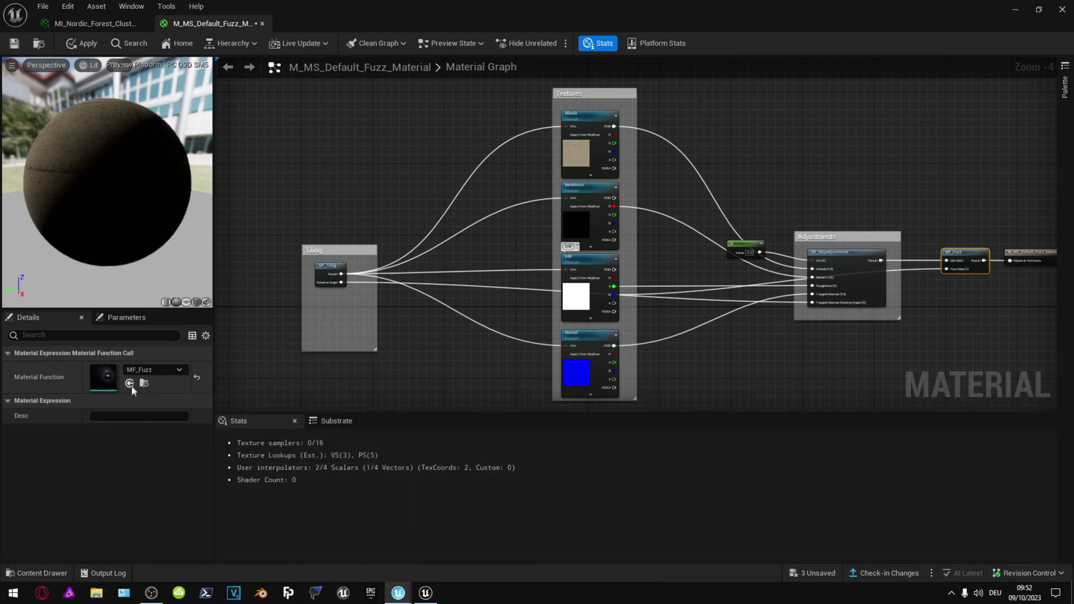
{"action": "left_click", "coordinate": [82, 43]}
Assign the project's MF_MapAdjustments function from the M_MS_Surface_Material Functions folder to the node in the Adjustments group
{"action": "left_click", "coordinate": [872, 280]}
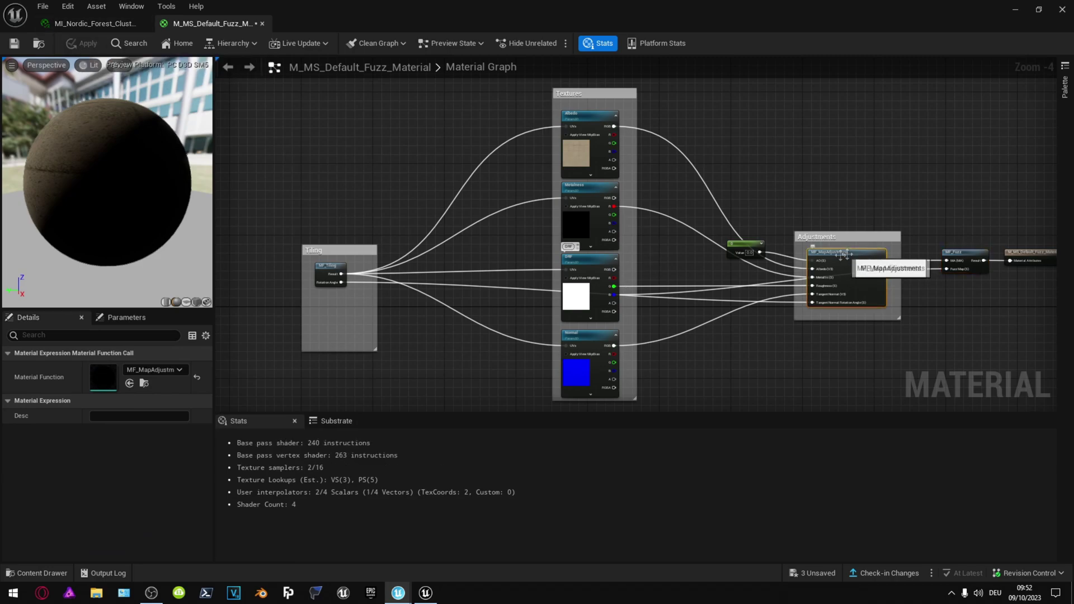
{"action": "left_click", "coordinate": [144, 384]}
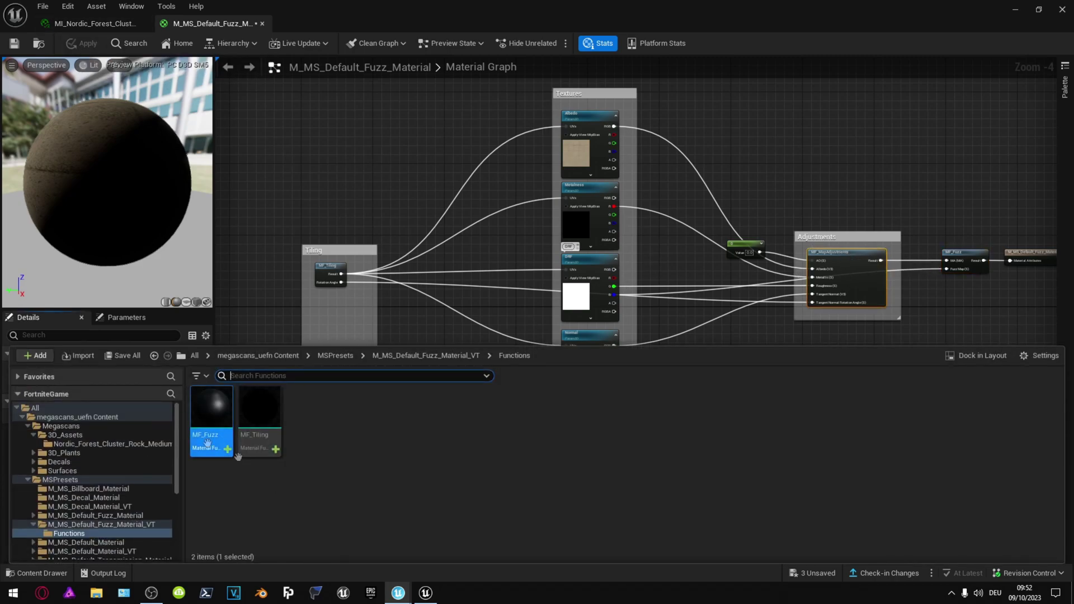
{"action": "left_click", "coordinate": [845, 254]}
{"action": "left_click", "coordinate": [154, 370]}
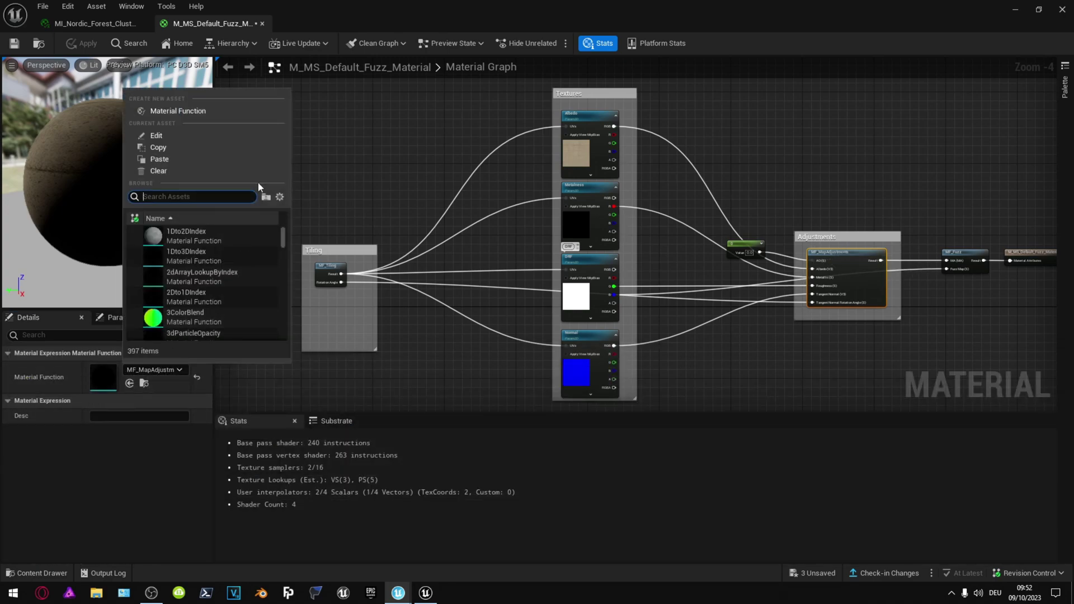
{"action": "type", "text": "mf_"}
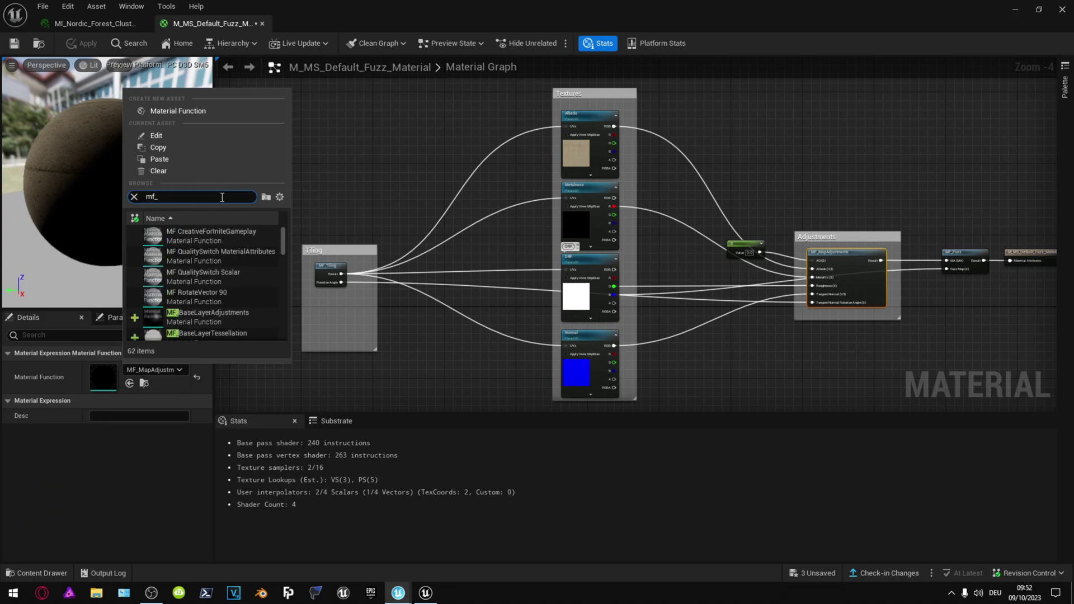
{"action": "type", "text": "mapad"}
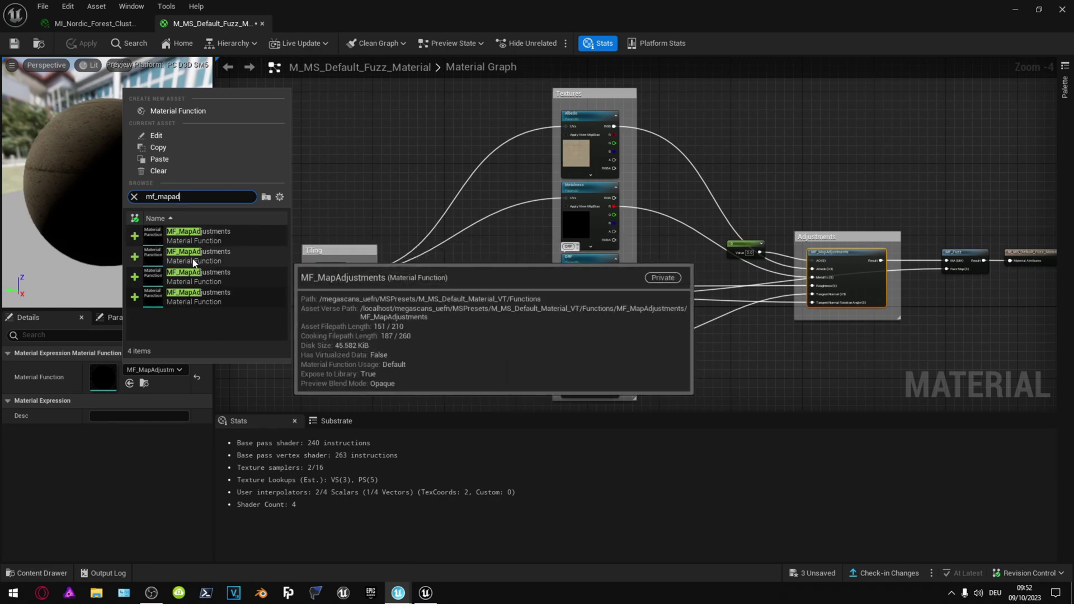
{"action": "left_click", "coordinate": [193, 297]}
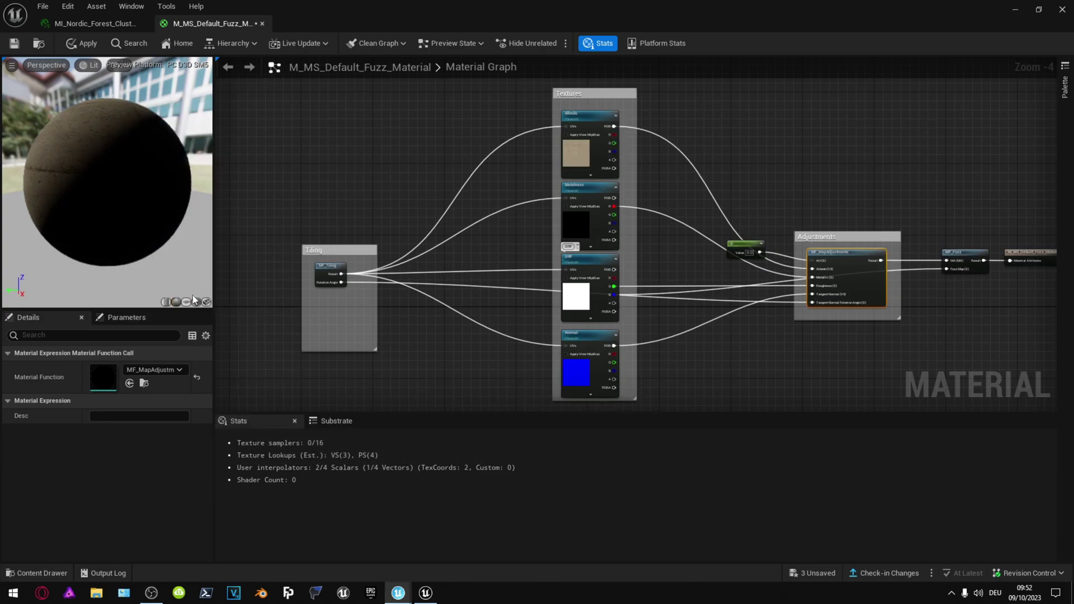
Locate the newly assigned MF_MapAdjustments function in the project and open it for editing
{"action": "right_click_drag", "start_coordinate": [961, 348], "coordinate": [783, 337]}
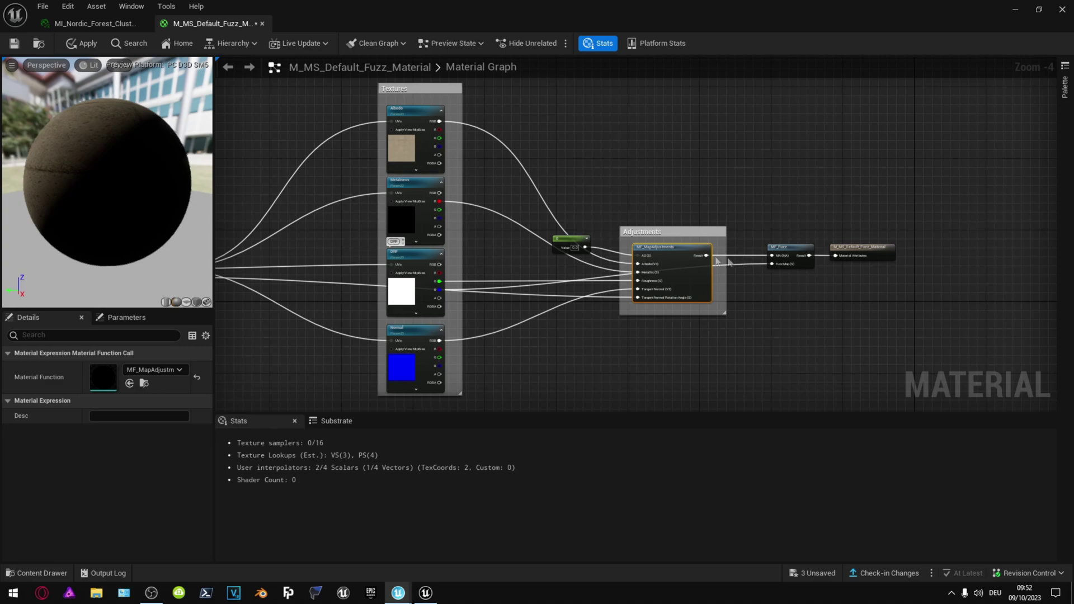
{"action": "left_click", "coordinate": [144, 383]}
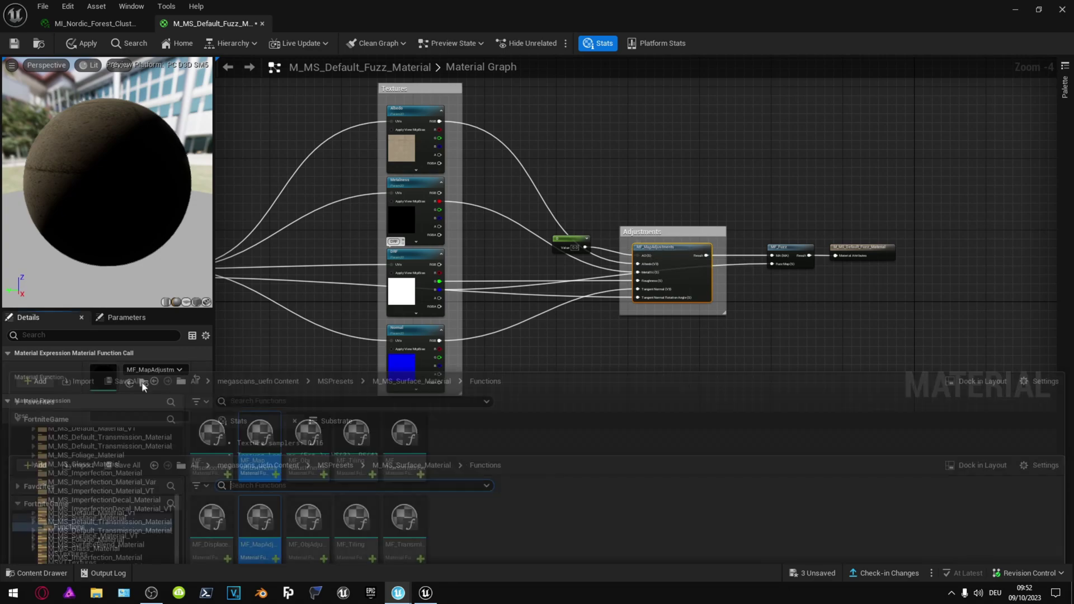
{"action": "double_click", "coordinate": [253, 412]}
Examine the albedo, metallic, specular, roughness and normal groups of the MF_MapAdjustments graph for outside asset references
{"action": "right_click_drag", "start_coordinate": [448, 354], "coordinate": [900, 257]}
{"action": "scroll", "coordinate": [638, 263], "scroll_direction": "down", "scroll_amount": 3}
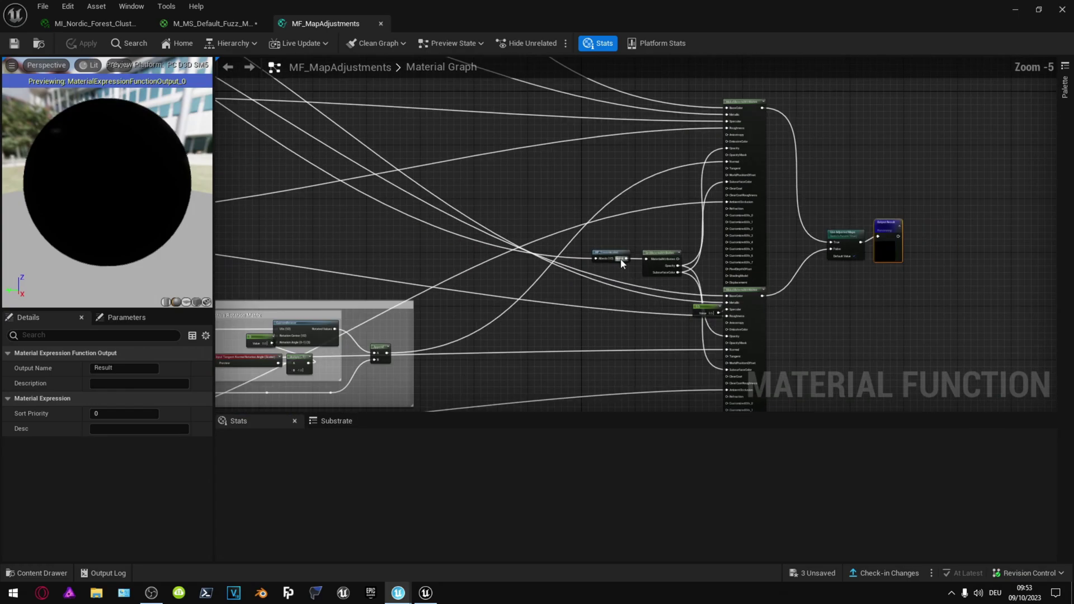
{"action": "right_click_drag", "start_coordinate": [339, 259], "coordinate": [561, 422]}
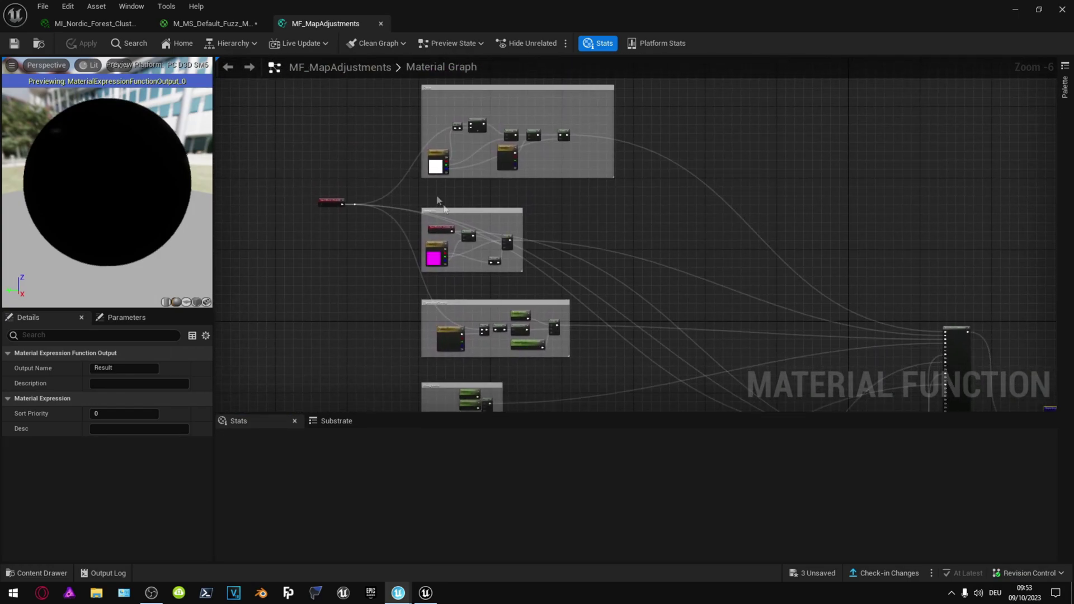
{"action": "left_click", "coordinate": [438, 164]}
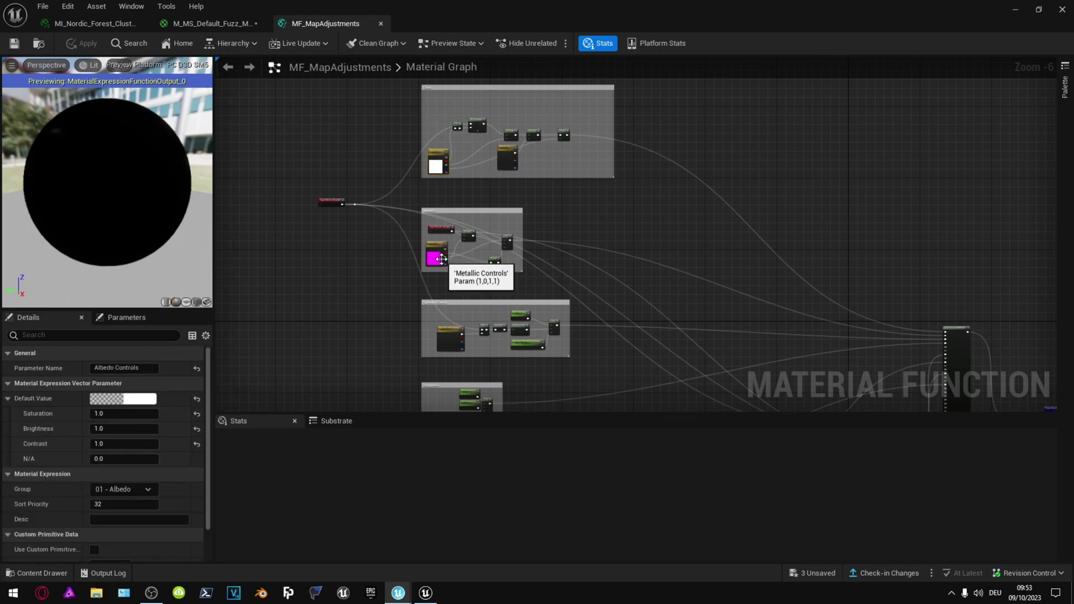
{"action": "left_click", "coordinate": [435, 258]}
{"action": "scroll", "coordinate": [519, 312], "scroll_direction": "down", "scroll_amount": 2}
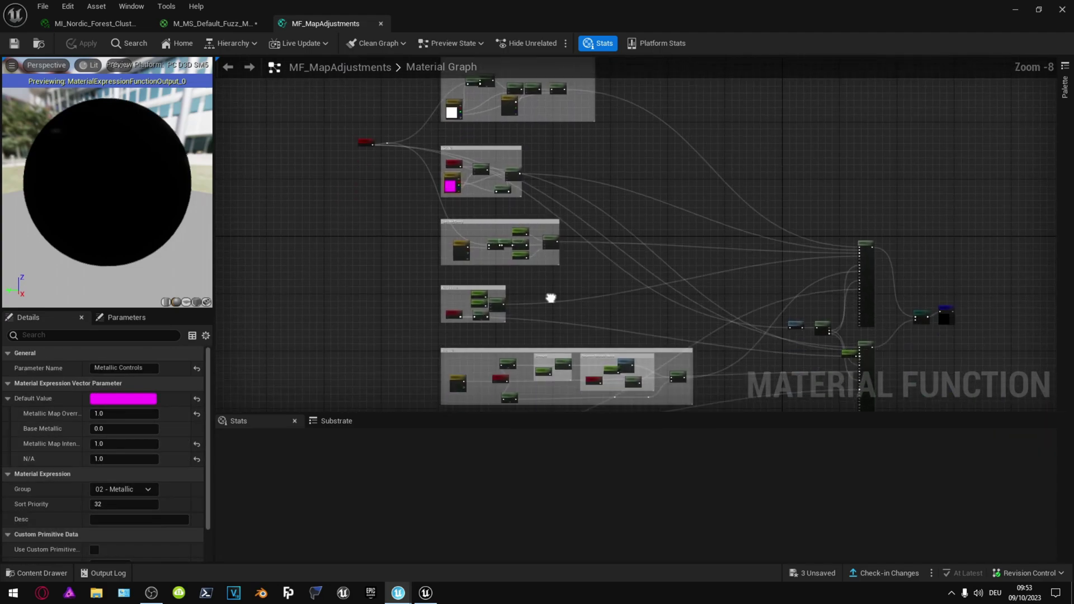
{"action": "scroll", "coordinate": [460, 247], "scroll_direction": "up", "scroll_amount": 5}
{"action": "left_click", "coordinate": [456, 259]}
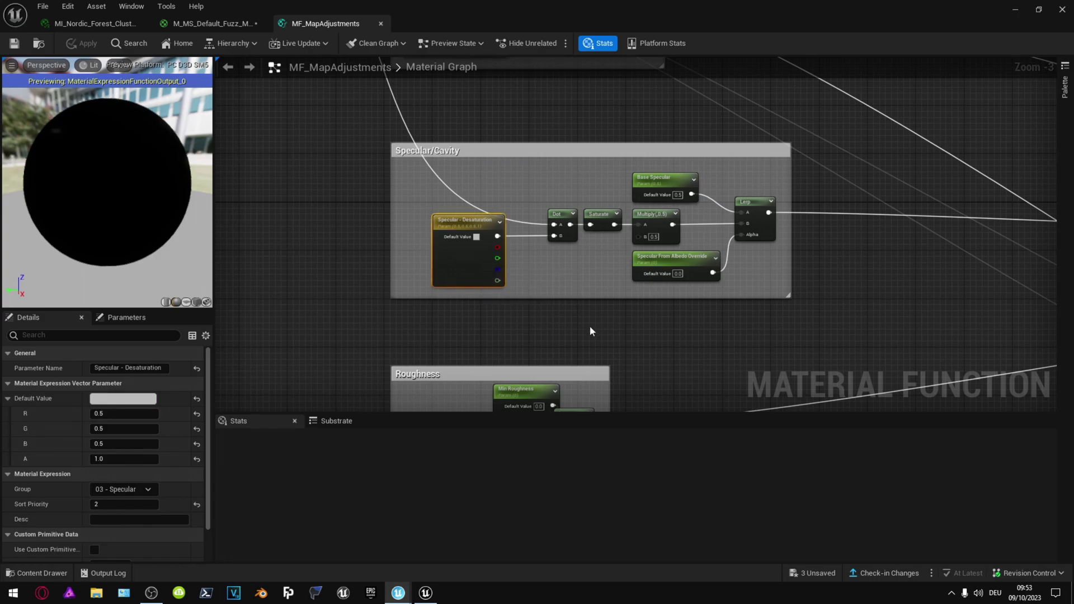
{"action": "right_click_drag", "start_coordinate": [591, 330], "coordinate": [582, 151]}
{"action": "right_click_drag", "start_coordinate": [550, 313], "coordinate": [477, 126]}
{"action": "right_click_drag", "start_coordinate": [724, 355], "coordinate": [642, 214]}
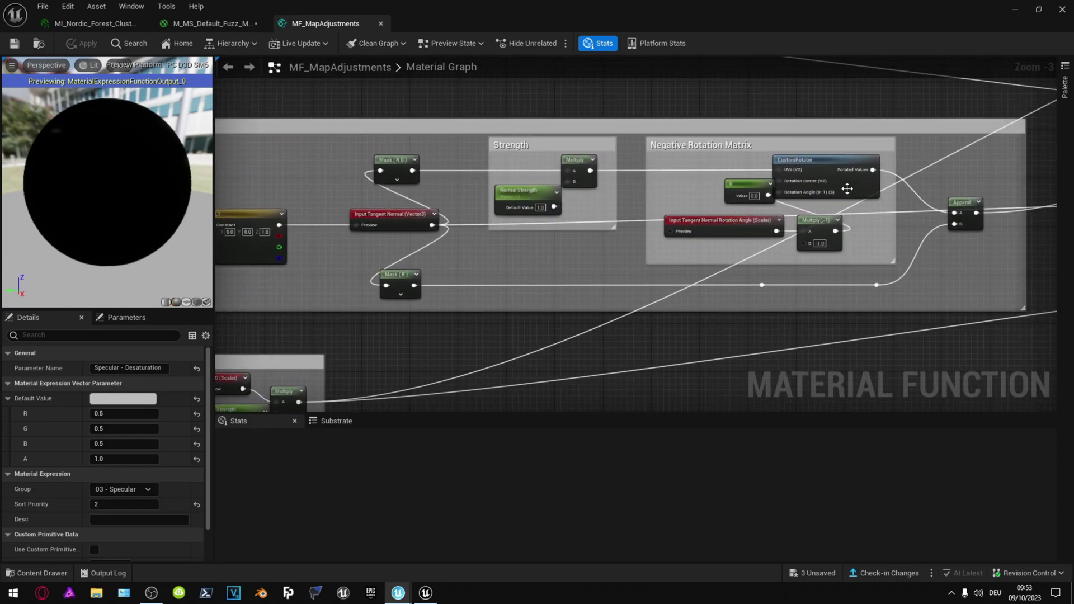
{"action": "right_click_drag", "start_coordinate": [886, 276], "coordinate": [489, 326]}
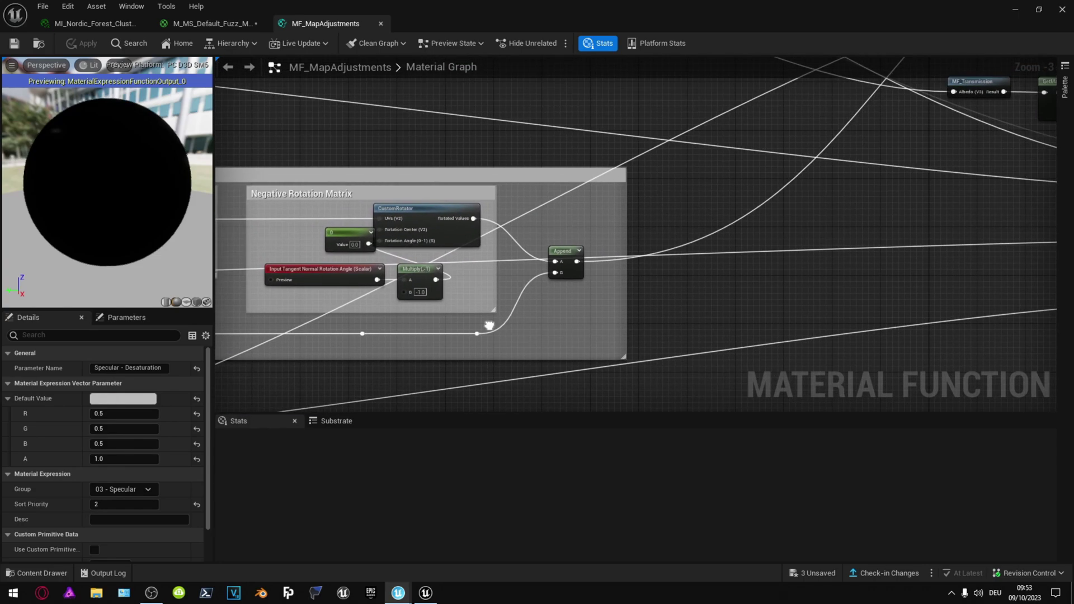
{"action": "scroll", "coordinate": [689, 252], "scroll_direction": "down", "scroll_amount": 5}
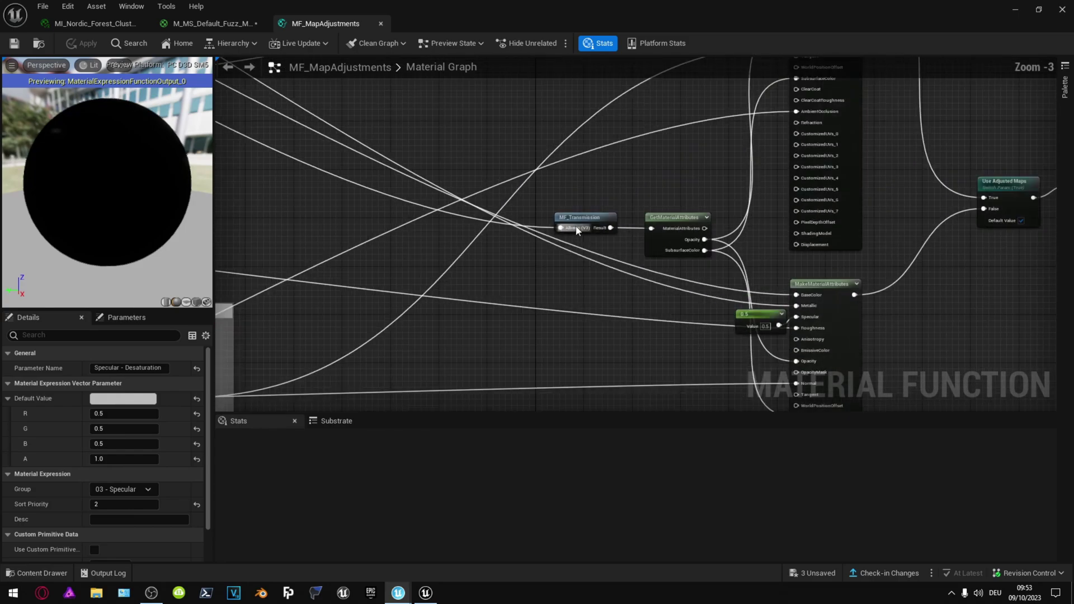
Assign the project's MF_Transmission function from M_MS_Surface_Material/Functions to the MF_Transmission node in the MF_MapAdjustments graph
{"action": "scroll", "coordinate": [577, 230], "scroll_direction": "up", "scroll_amount": 6}
{"action": "right_click_drag", "start_coordinate": [779, 260], "coordinate": [752, 277]}
{"action": "left_click", "coordinate": [560, 239]}
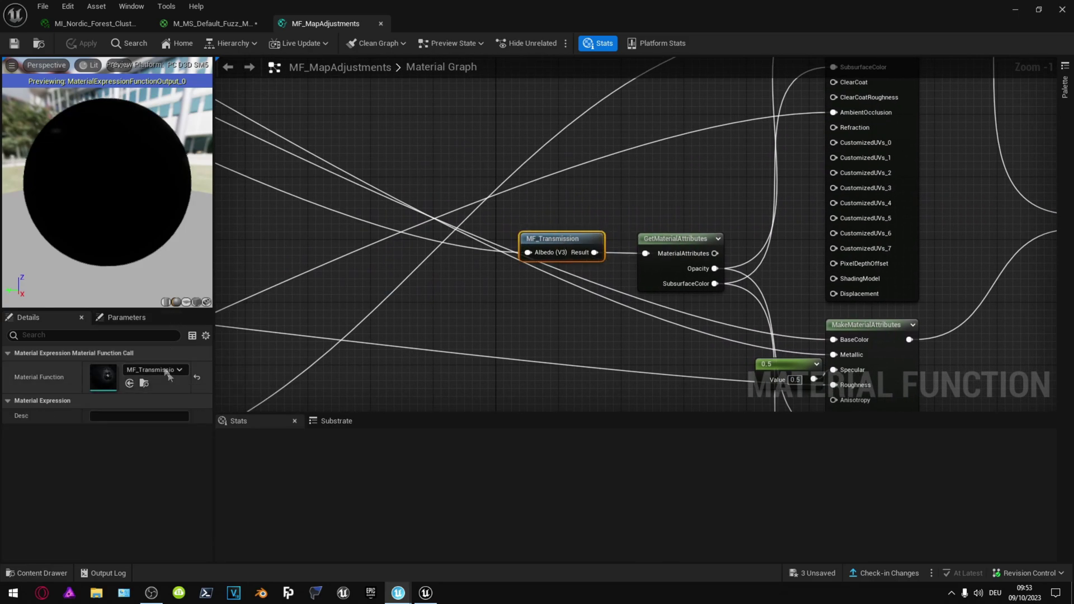
{"action": "left_click", "coordinate": [145, 383]}
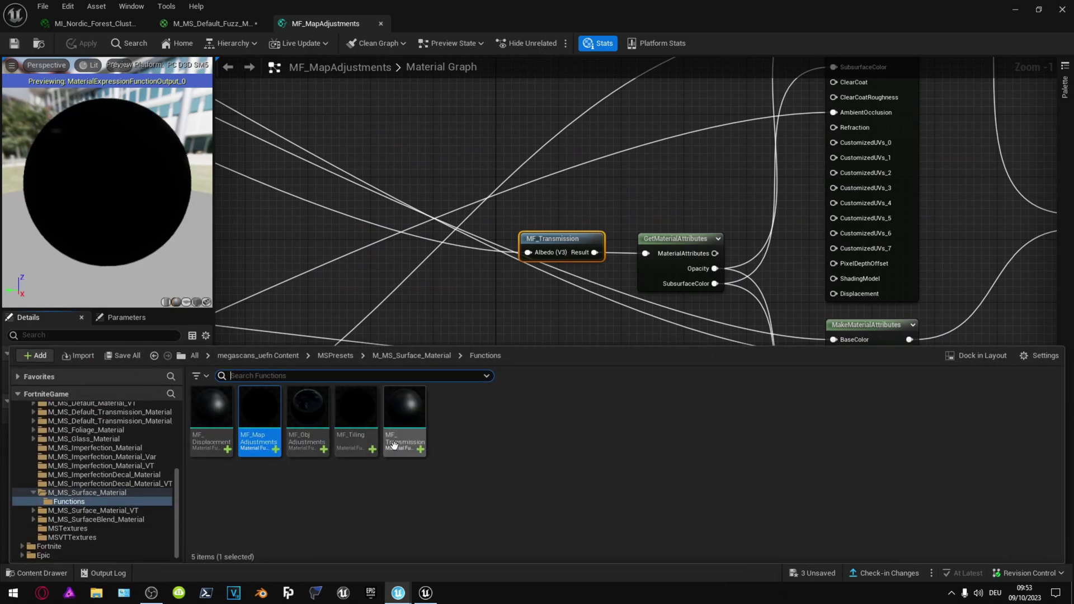
{"action": "left_click", "coordinate": [413, 418]}
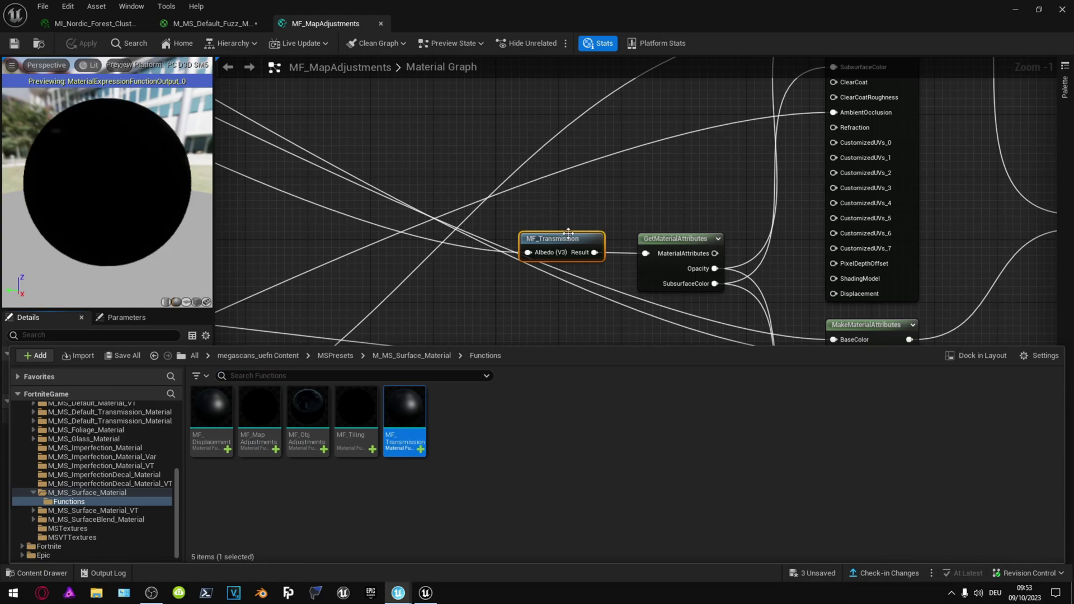
{"action": "left_click", "coordinate": [570, 238]}
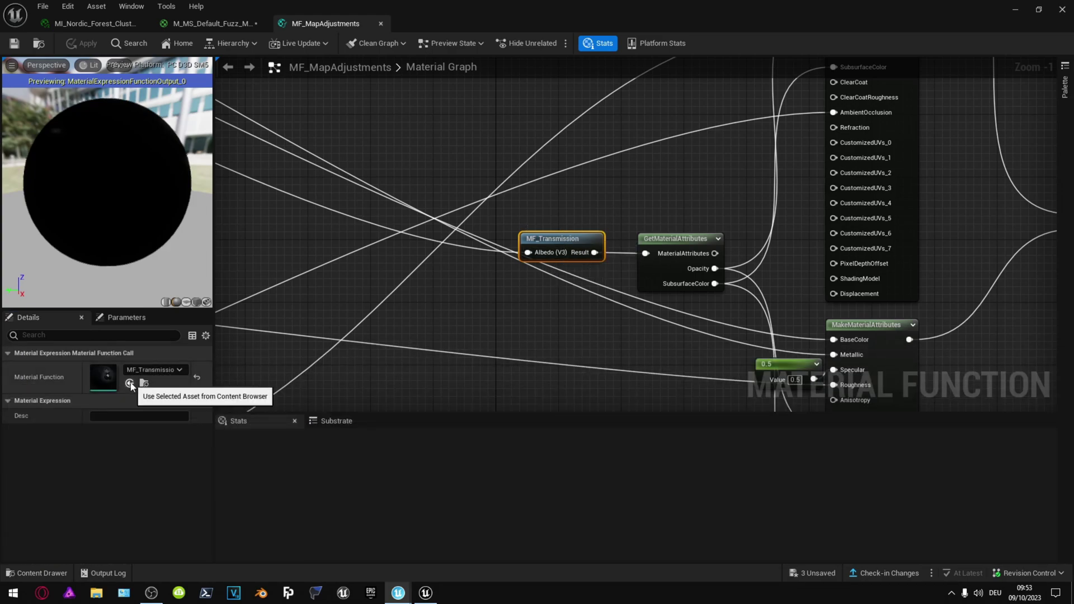
{"action": "left_click", "coordinate": [130, 384]}
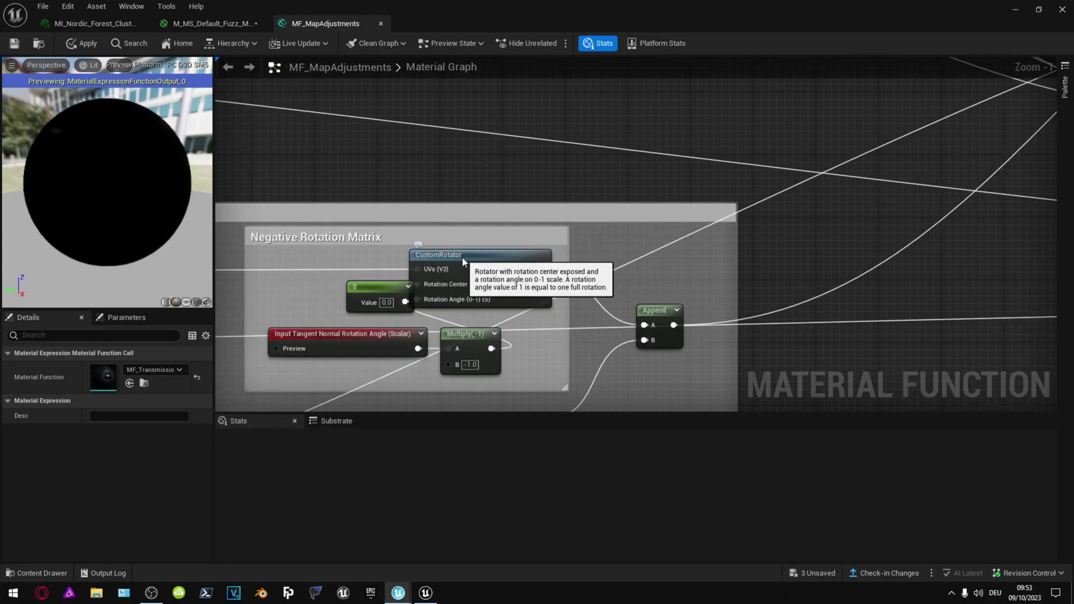
Check which content folder the CustomRotator function in the Negative Rotation Matrix group comes from
{"action": "left_click", "coordinate": [145, 384]}
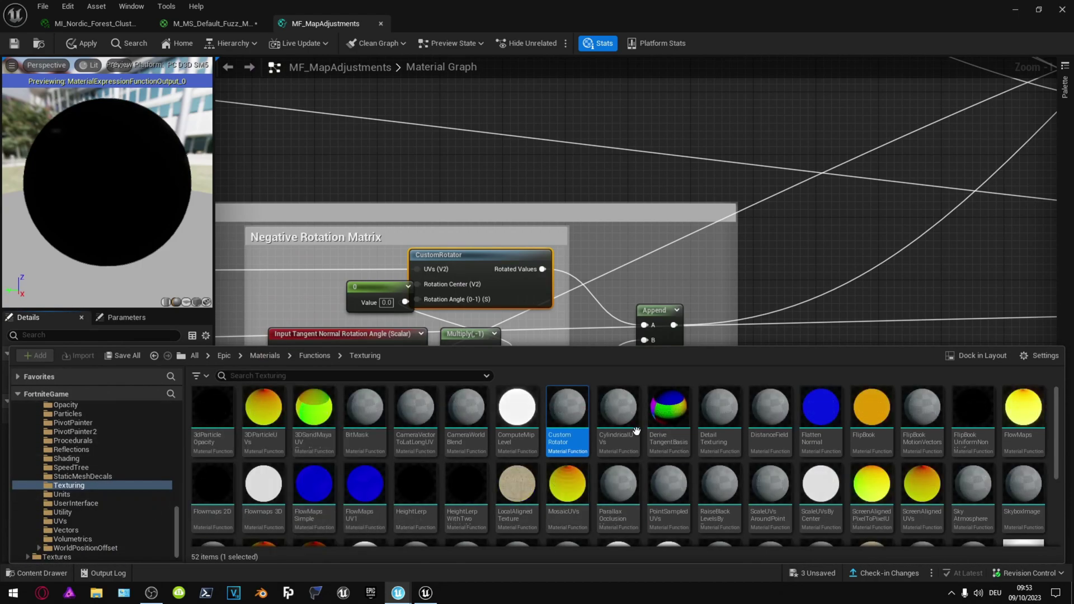
{"action": "left_click", "coordinate": [473, 257]}
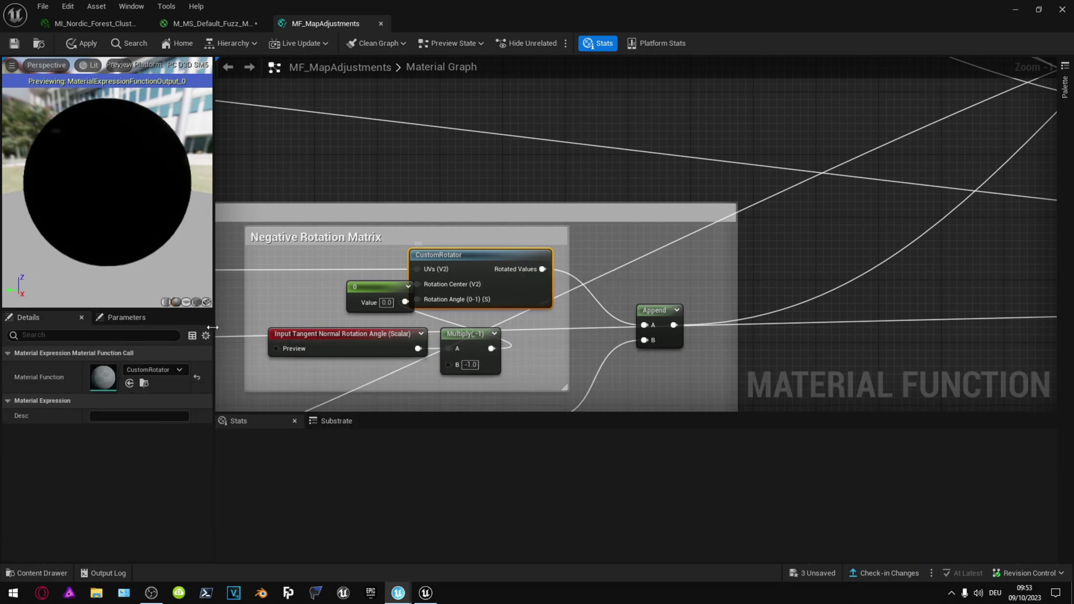
{"action": "scroll", "coordinate": [354, 372], "scroll_direction": "down", "scroll_amount": 4}
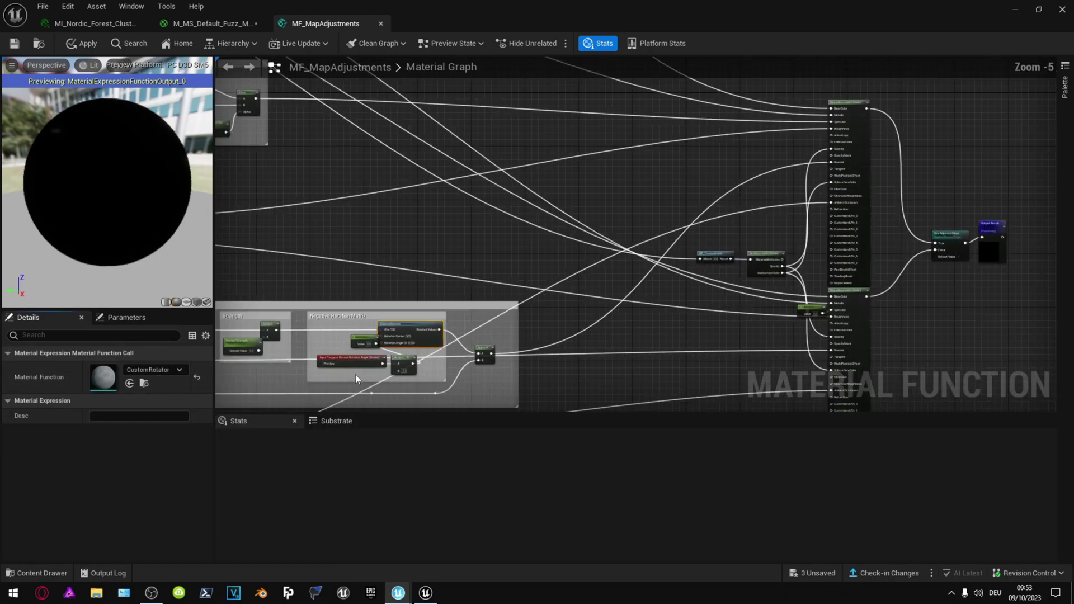
{"action": "right_click_drag", "start_coordinate": [422, 336], "coordinate": [227, 75]}
{"action": "scroll", "coordinate": [436, 301], "scroll_direction": "up", "scroll_amount": 2}
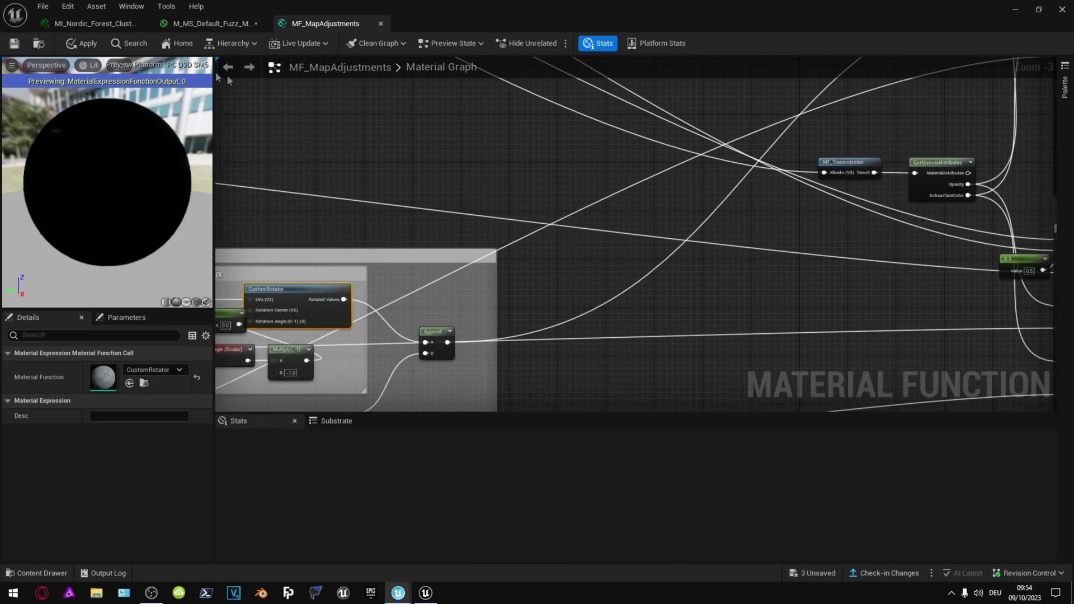
Locate the function assigned to the MF_Transmission node in the project content and open it for editing
{"action": "left_click", "coordinate": [835, 159]}
{"action": "left_click", "coordinate": [144, 383]}
{"action": "double_click", "coordinate": [409, 419]}
{"action": "scroll", "coordinate": [673, 242], "scroll_direction": "down", "scroll_amount": 2}
{"action": "right_click_drag", "start_coordinate": [532, 312], "coordinate": [600, 322]}
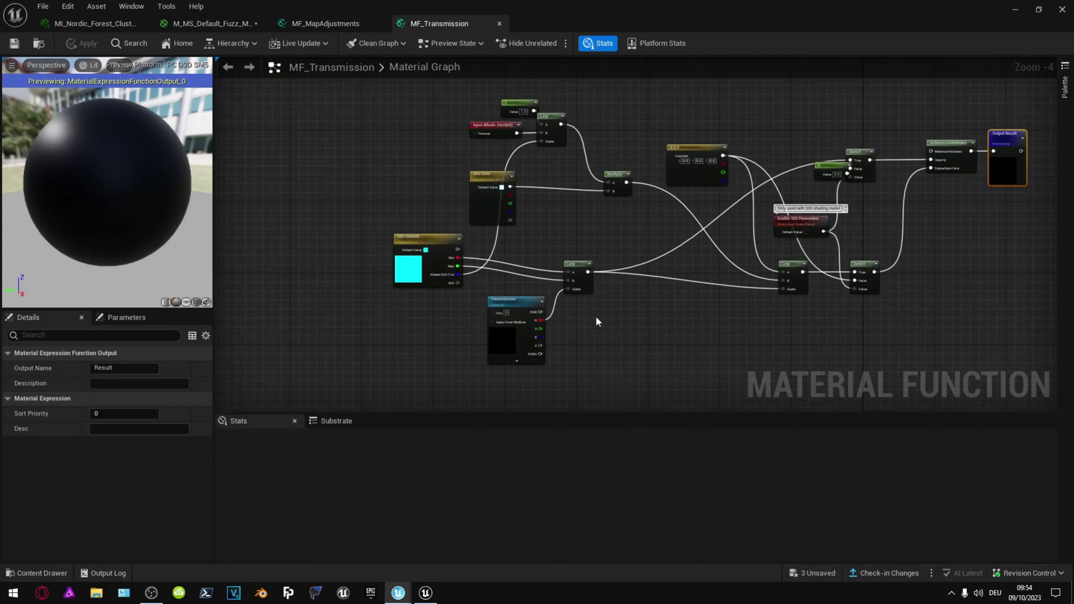
Assign the black placeholder texture from the project's MSPresets/MSTextures folder to the Transmission texture sample
{"action": "left_click", "coordinate": [510, 334]}
{"action": "scroll", "coordinate": [144, 473], "scroll_direction": "down", "scroll_amount": 3}
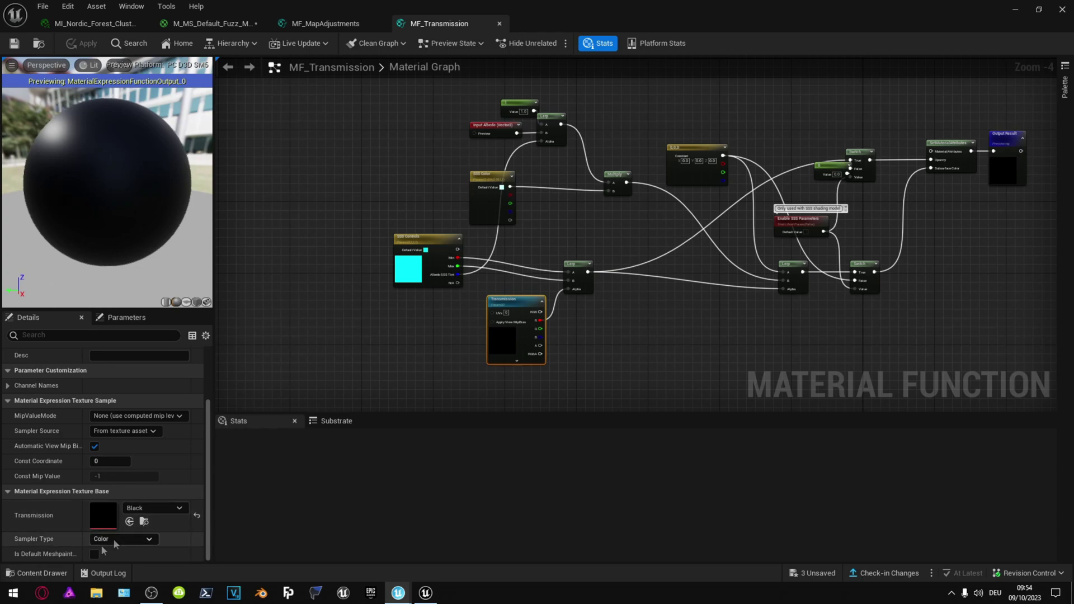
{"action": "left_click", "coordinate": [36, 573]}
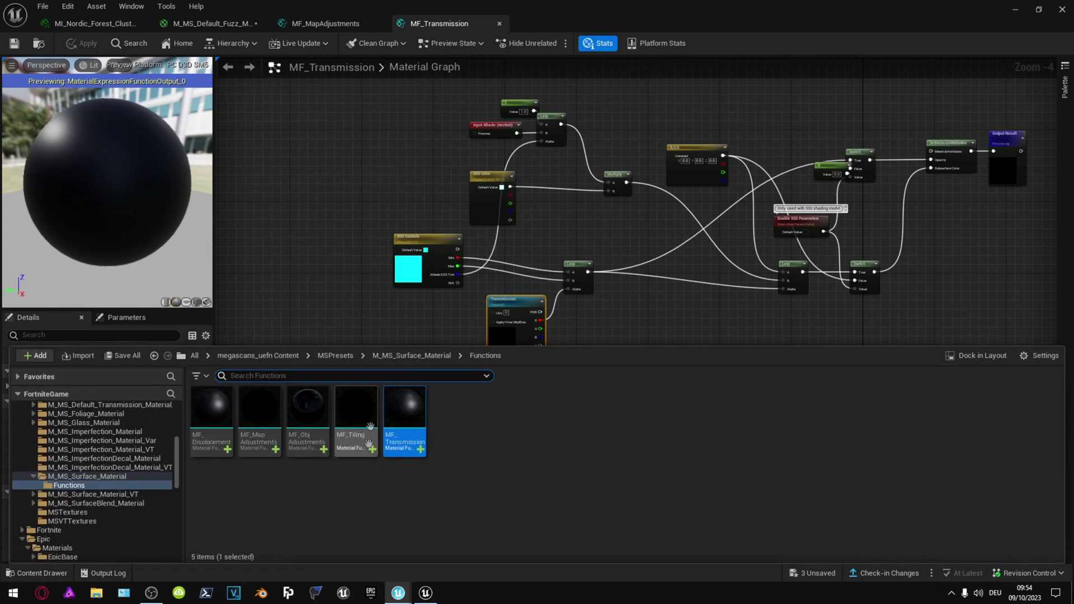
{"action": "left_click", "coordinate": [337, 356]}
{"action": "double_click", "coordinate": [263, 501]}
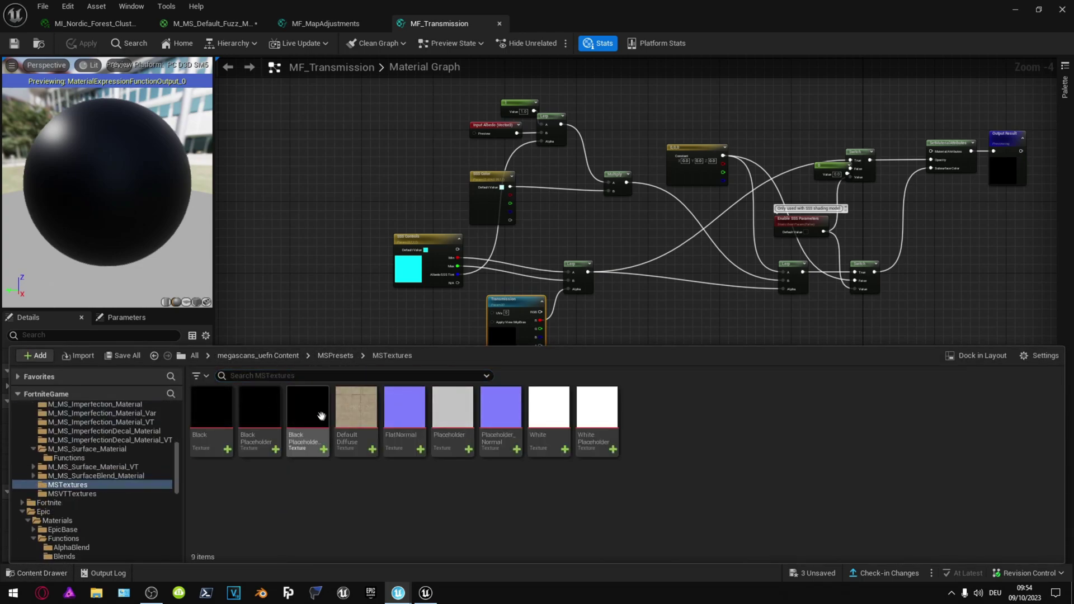
{"action": "mouse_move", "coordinate": [295, 412]}
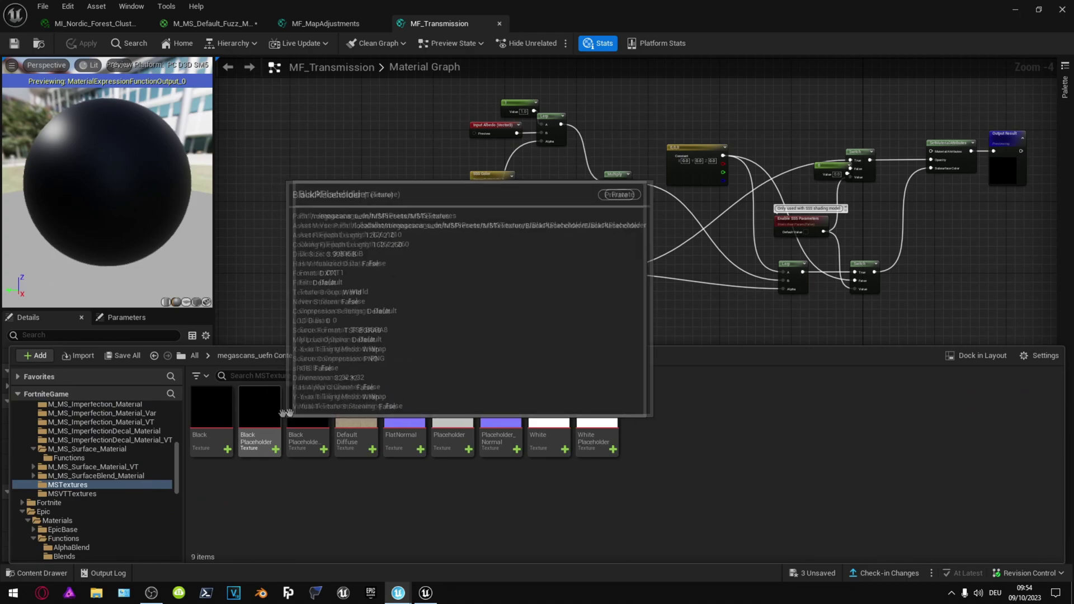
{"action": "left_click", "coordinate": [297, 412]}
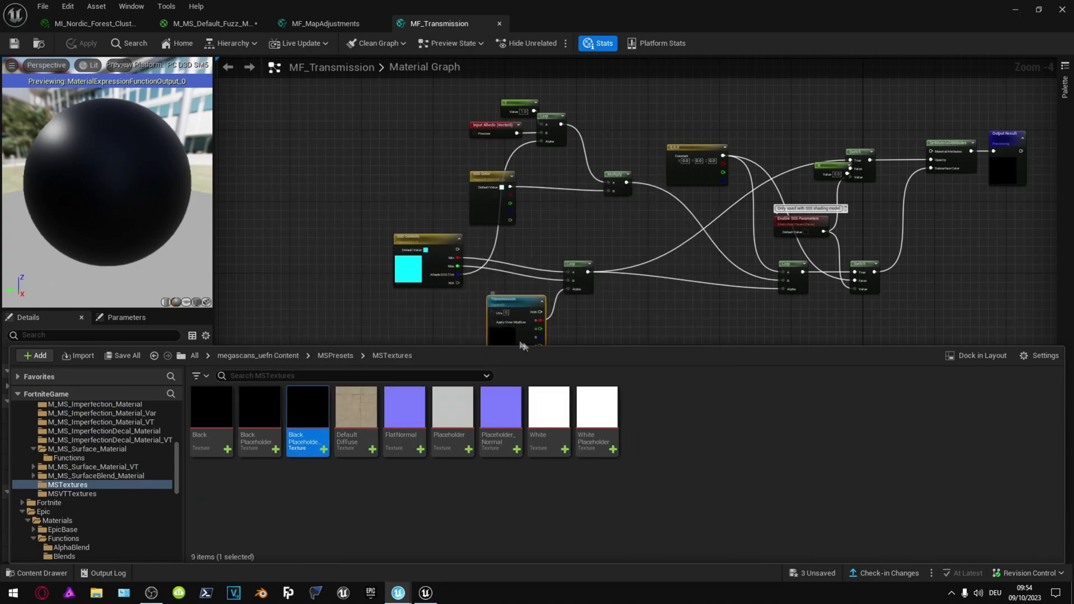
{"action": "left_click", "coordinate": [512, 335]}
{"action": "left_click", "coordinate": [130, 522]}
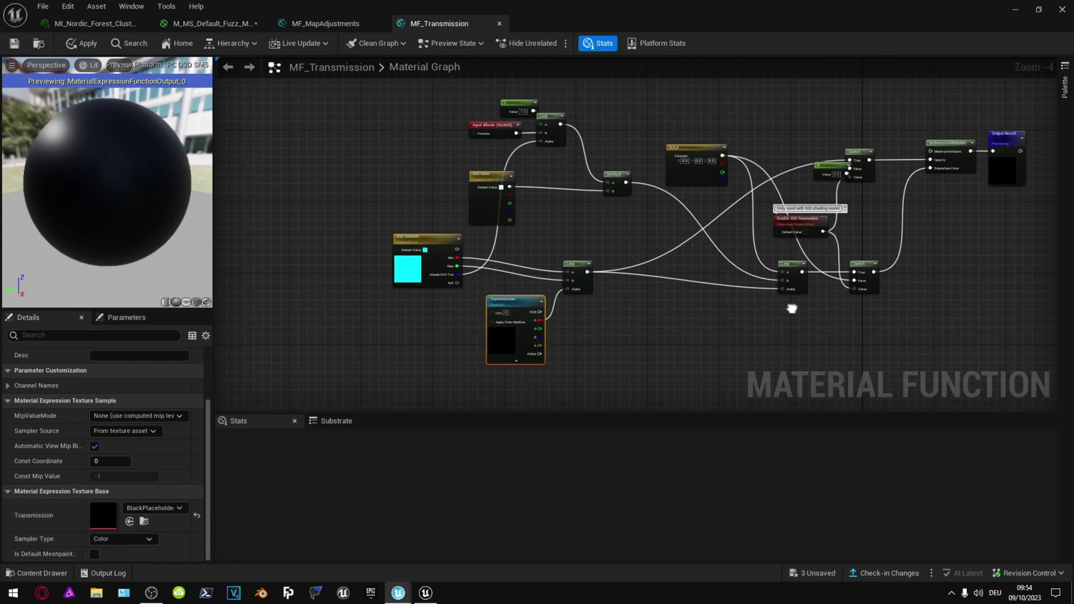
Apply and save the MF_Transmission and MF_MapAdjustments functions, closing both editors
{"action": "right_click_drag", "start_coordinate": [791, 309], "coordinate": [625, 327]}
{"action": "left_click", "coordinate": [81, 46]}
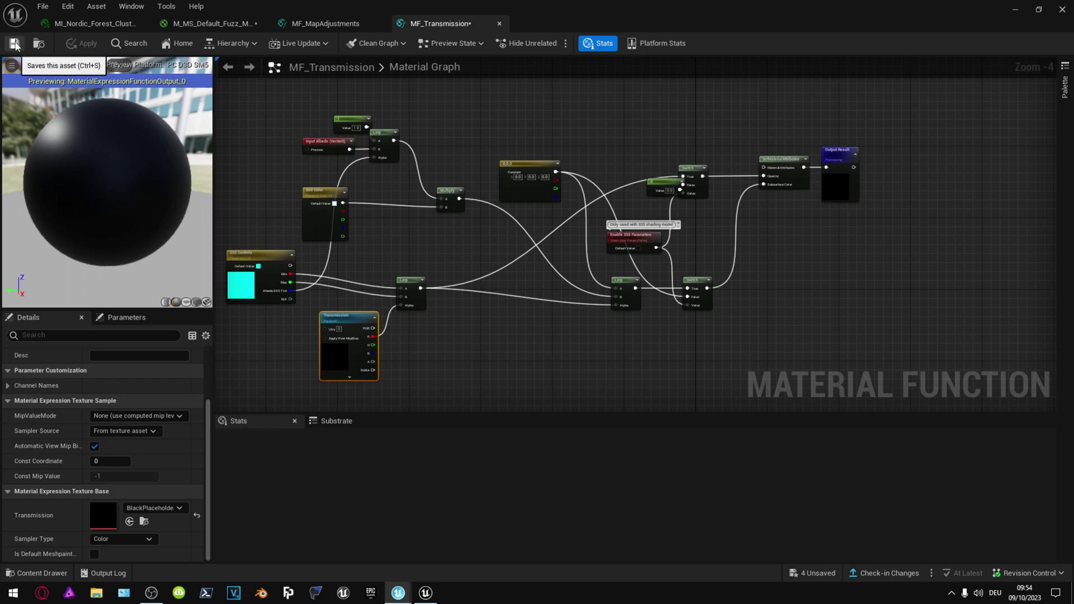
{"action": "key", "text": "ctrl+s"}
{"action": "left_click", "coordinate": [500, 24]}
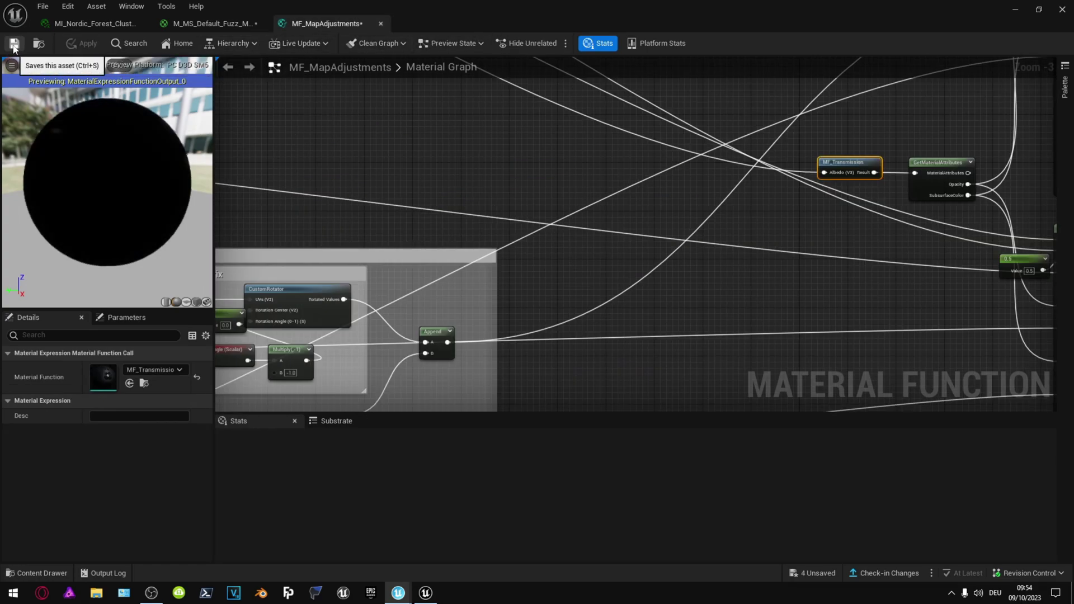
{"action": "left_click", "coordinate": [381, 25]}
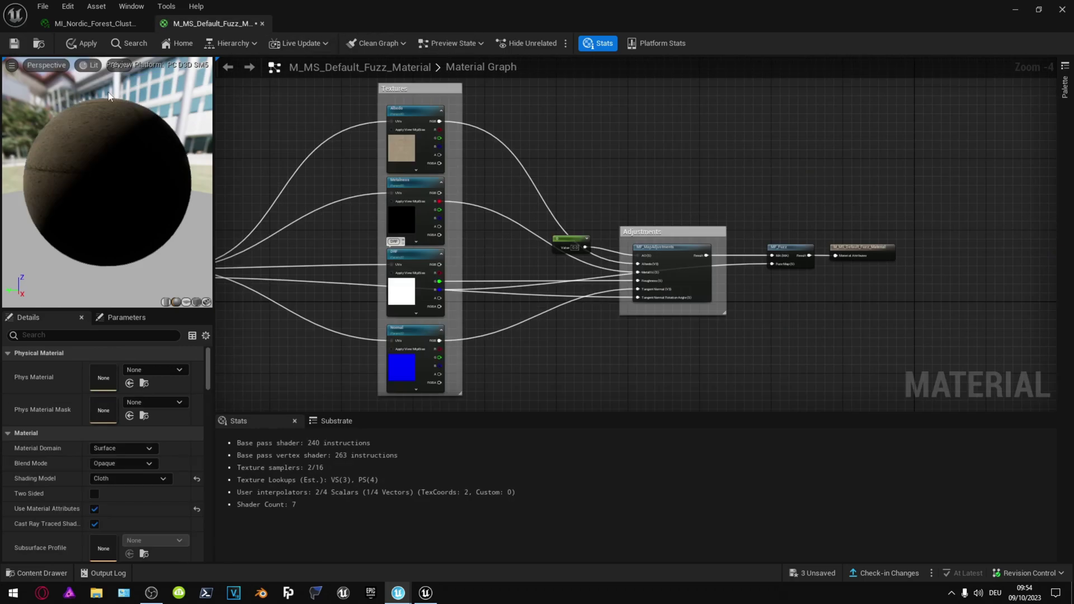
Apply and save M_MS_Default_Fuzz_Material, and close it together with the Nordic Forest Cluster Rock material instance
{"action": "left_click", "coordinate": [86, 45]}
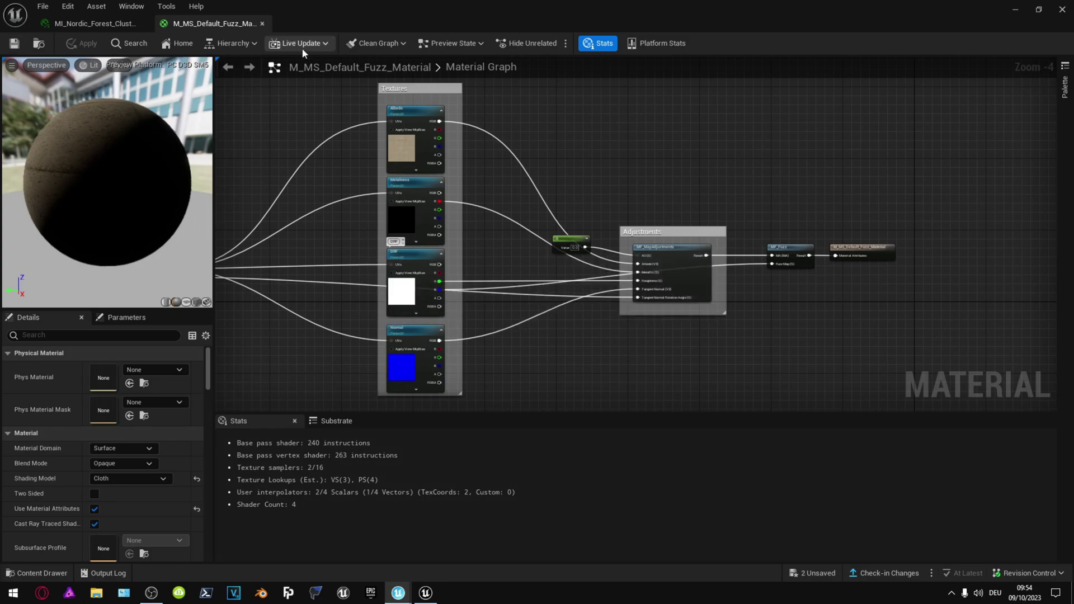
{"action": "left_click", "coordinate": [261, 23]}
{"action": "left_click", "coordinate": [15, 44]}
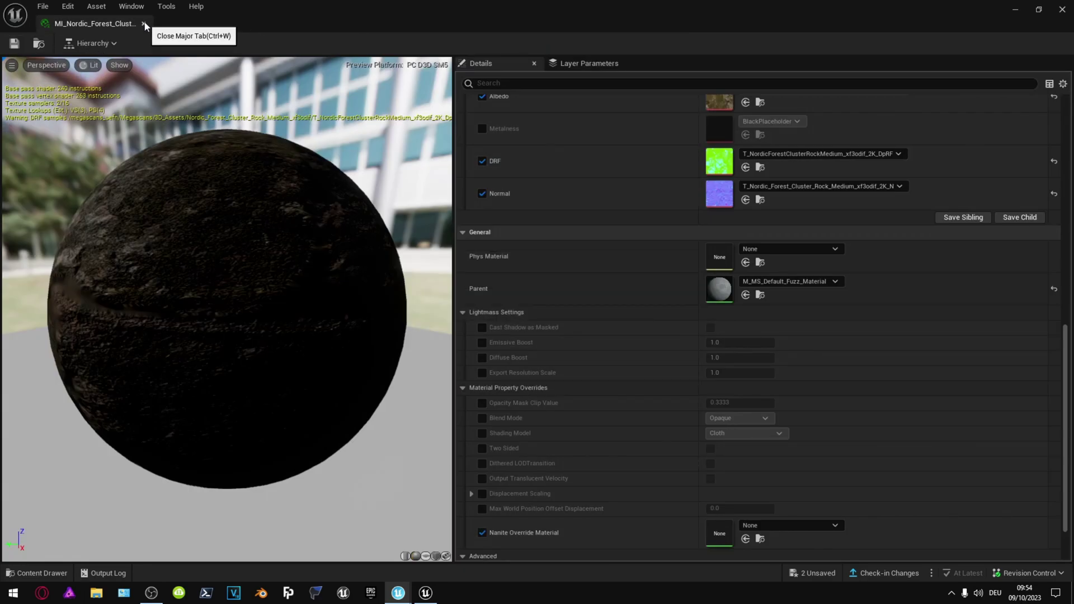
{"action": "left_click", "coordinate": [144, 23]}
Launch a session, saving both player spawn pads, and switch back to the editor from the Fortnite client
{"action": "left_click", "coordinate": [415, 45]}
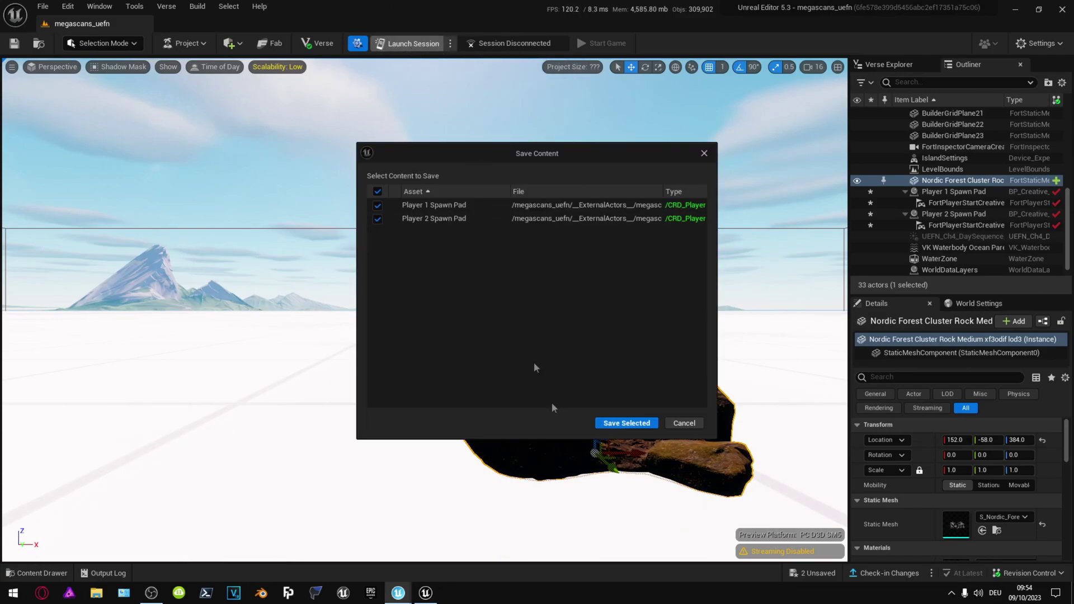
{"action": "left_click", "coordinate": [626, 424]}
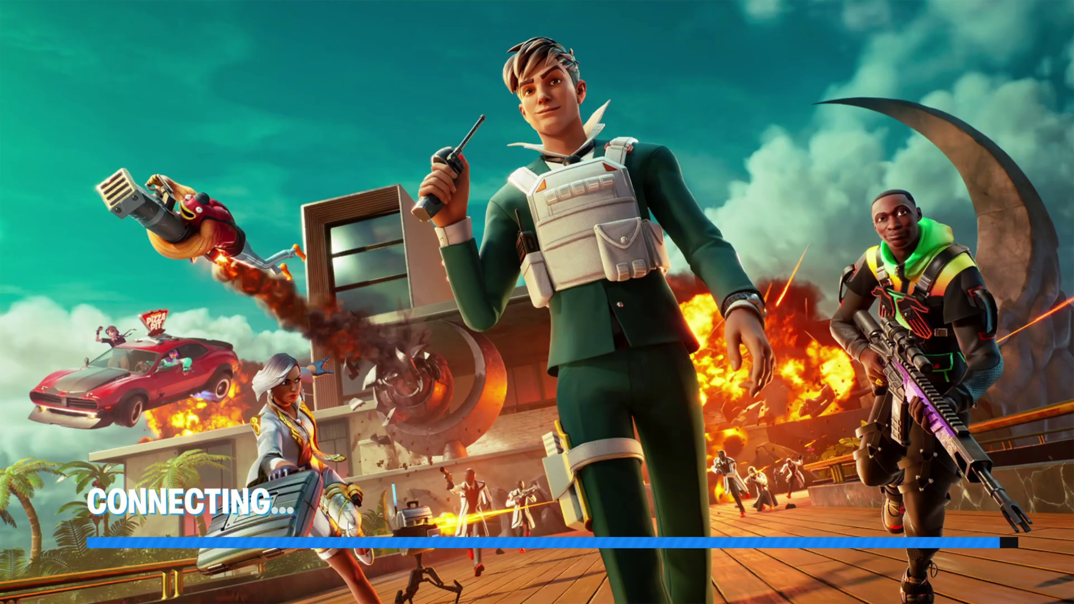
{"action": "key", "text": "super"}
{"action": "key", "text": "alt+Tab"}
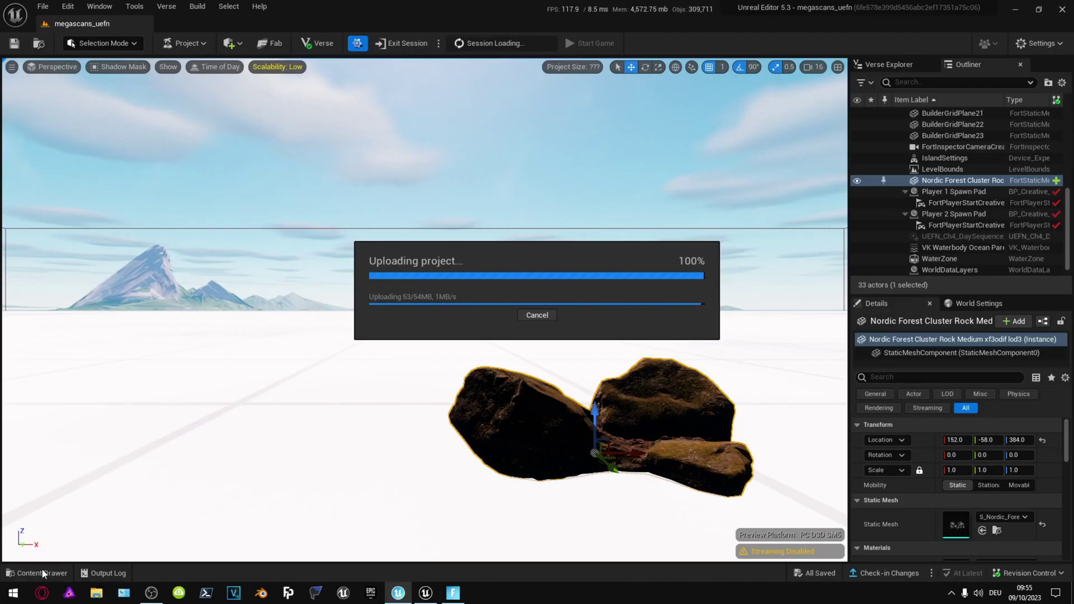
Browse to Megascans/3D_Plants/Boxwood_wfypfa3ha in the project content and enlarge the asset area
{"action": "left_click", "coordinate": [43, 572]}
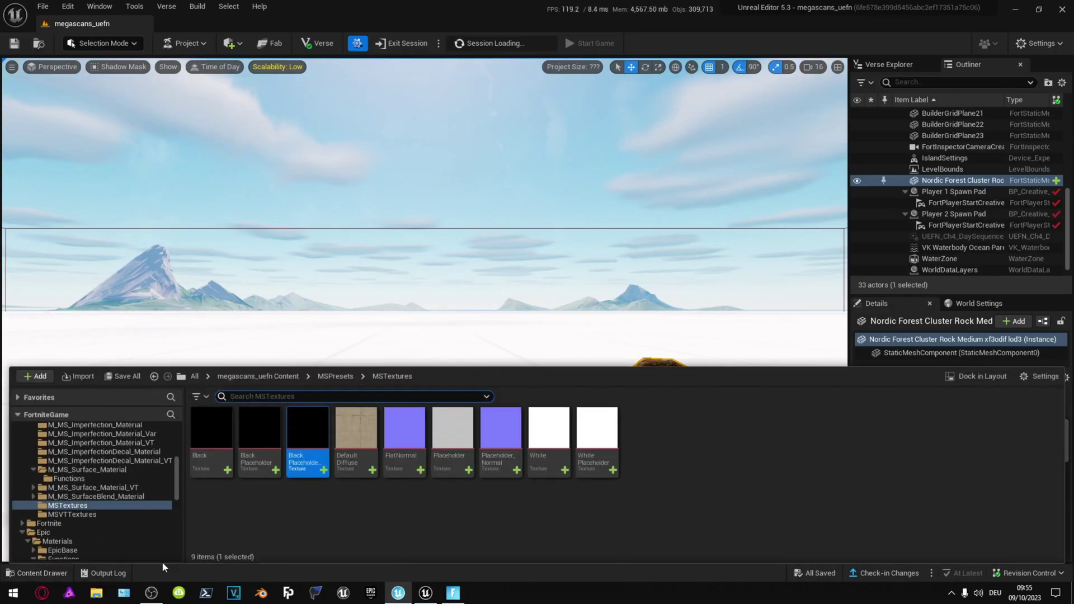
{"action": "left_click", "coordinate": [272, 377]}
{"action": "double_click", "coordinate": [213, 428]}
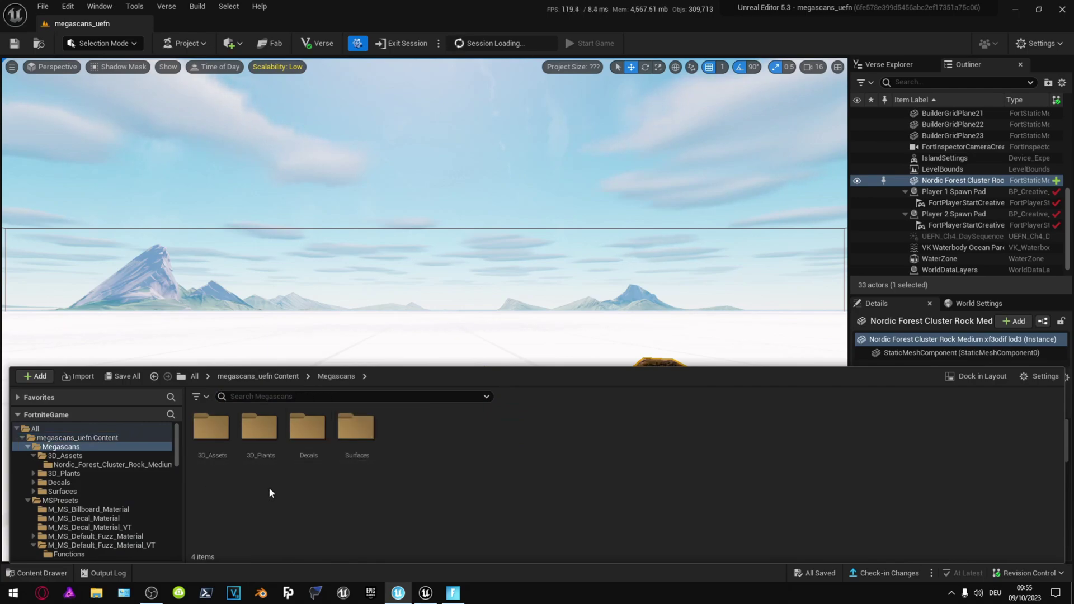
{"action": "double_click", "coordinate": [259, 432]}
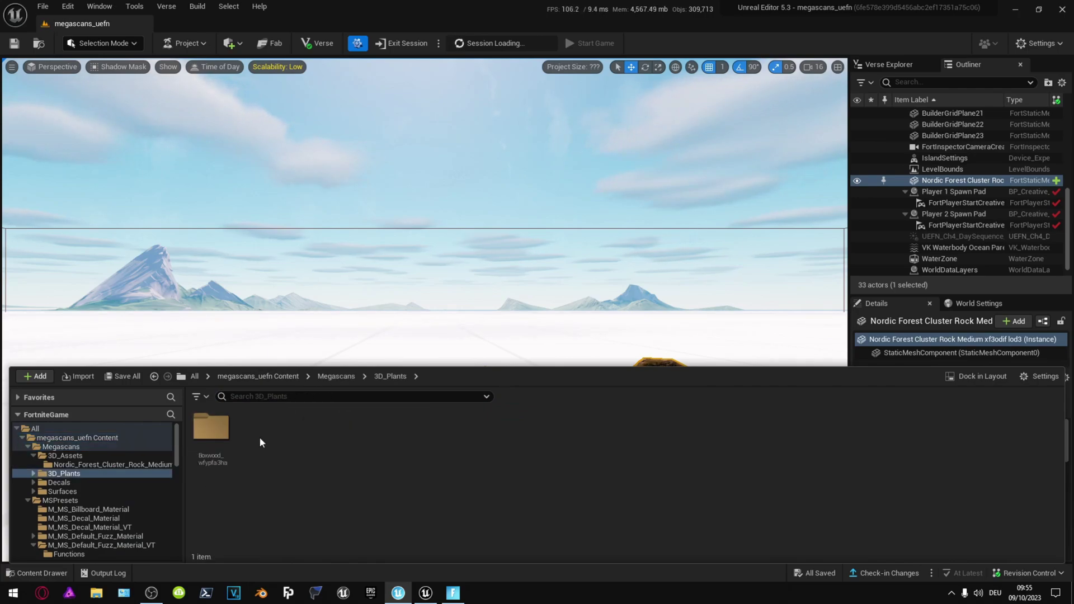
{"action": "double_click", "coordinate": [211, 428]}
{"action": "left_click_drag", "start_coordinate": [571, 368], "coordinate": [570, 336]}
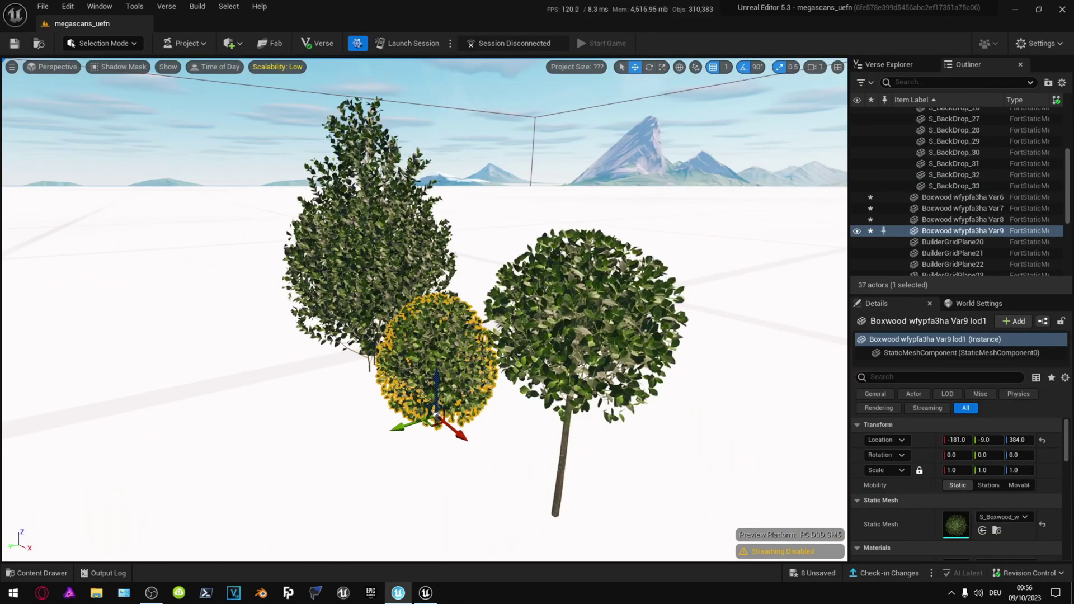
Launch a session with the boxwood plants placed in the level, saving the selected unsaved content
{"action": "right_click_drag", "start_coordinate": [437, 414], "coordinate": [437, 414]}
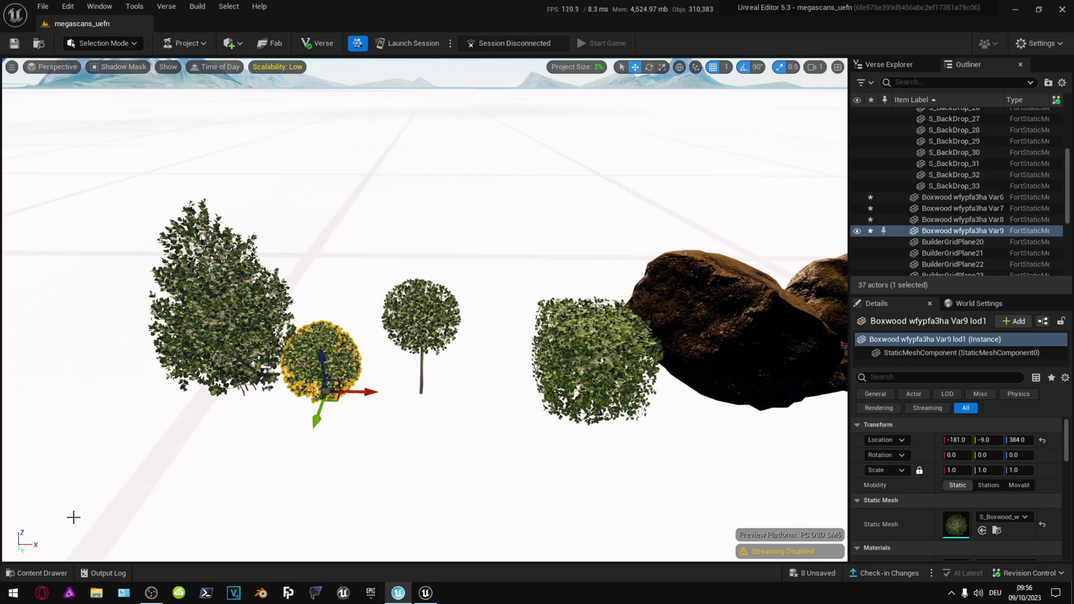
{"action": "left_click", "coordinate": [37, 573]}
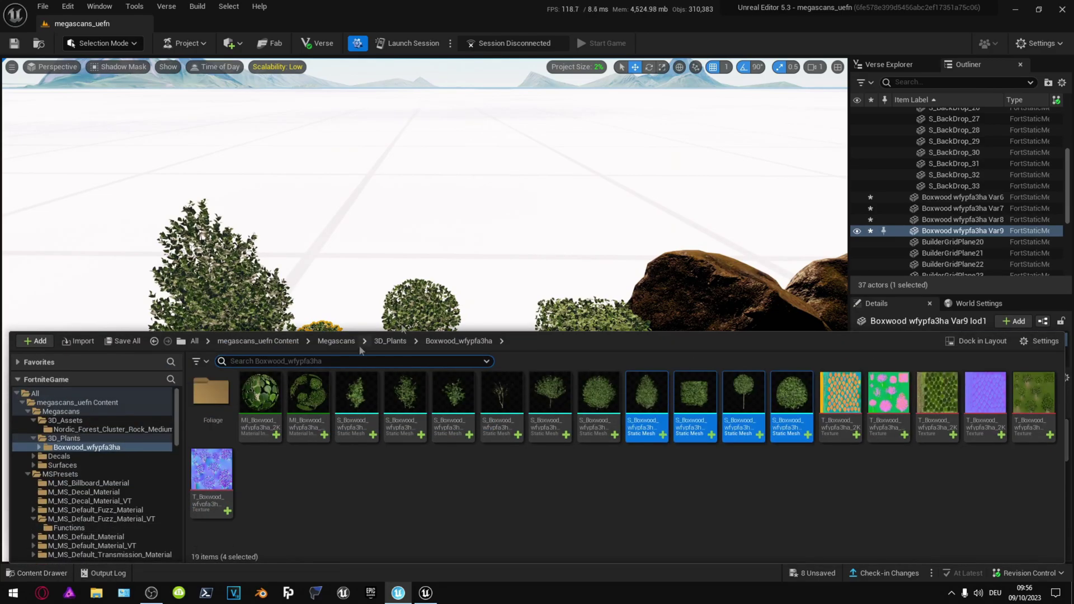
{"action": "left_click", "coordinate": [401, 45]}
{"action": "left_click", "coordinate": [630, 424]}
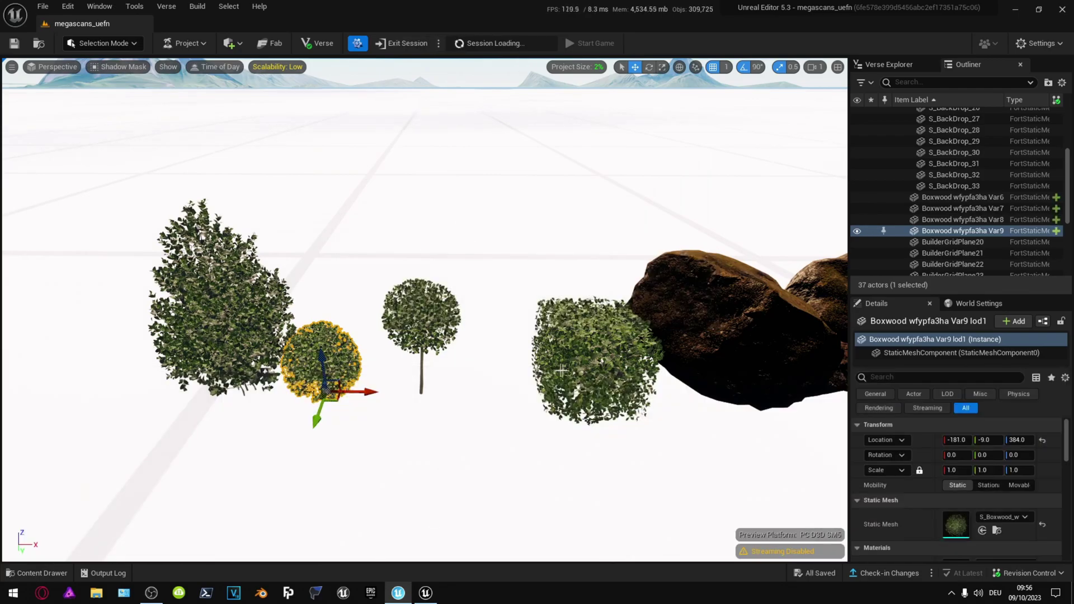
{"action": "scroll", "coordinate": [901, 474], "scroll_direction": "down", "scroll_amount": 4}
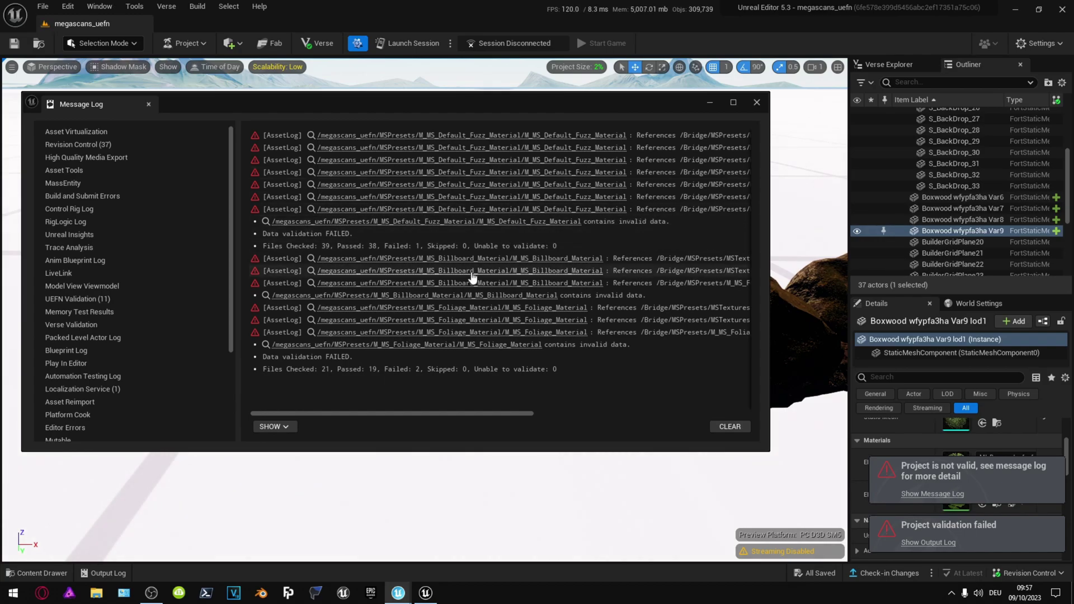
Read the full illegal-reference messages for the fuzz, billboard and foliage materials, and close the message log
{"action": "left_click_drag", "start_coordinate": [454, 415], "coordinate": [674, 427]}
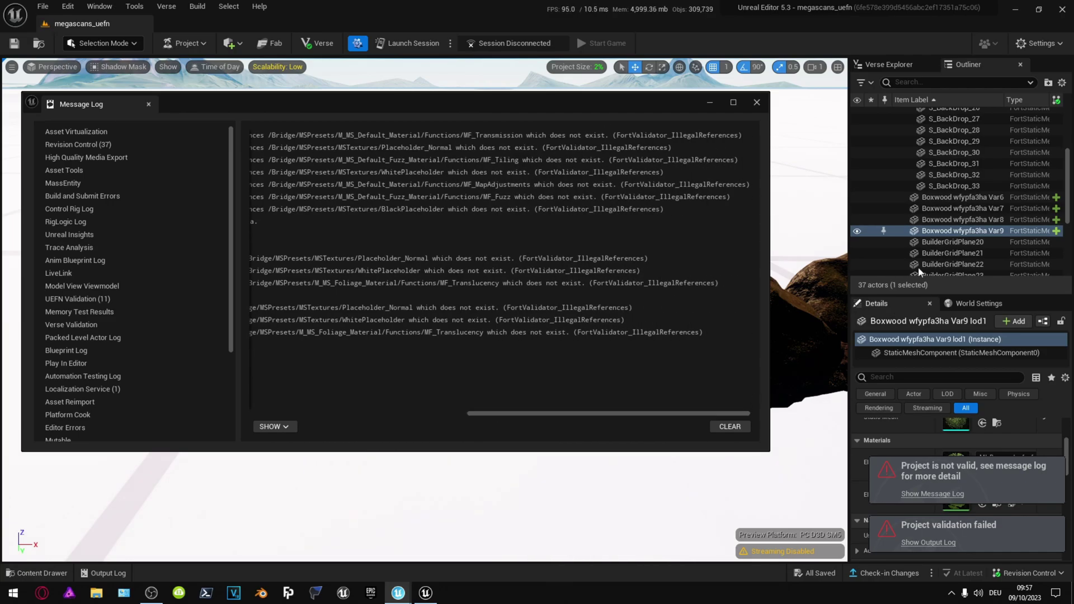
{"action": "left_click", "coordinate": [757, 102]}
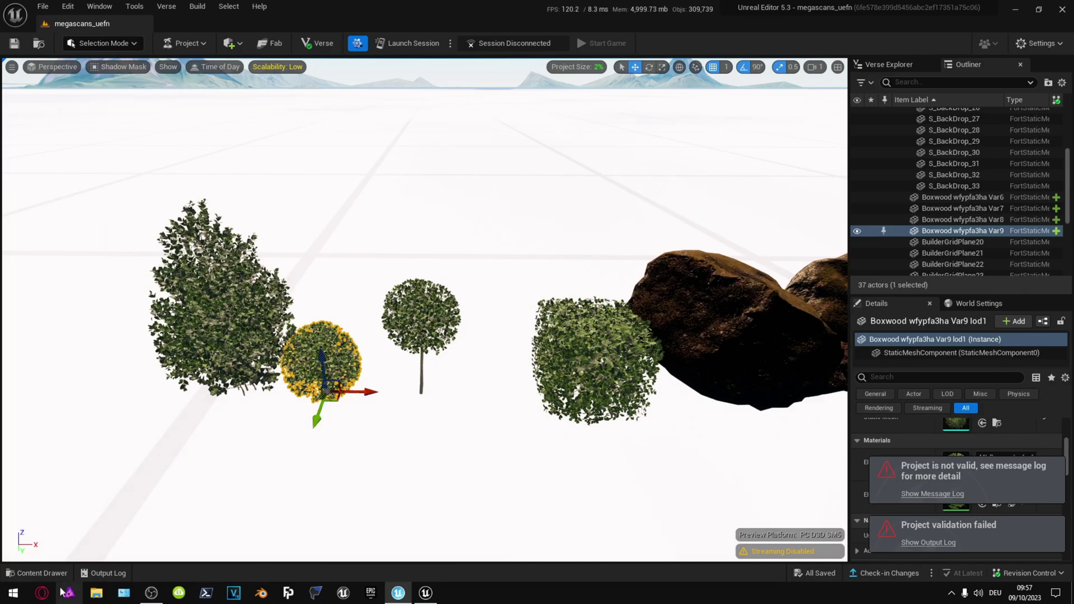
Open the boxwood billboard material instance and its parent material, M_MS_Billboard_Material
{"action": "left_click", "coordinate": [54, 573]}
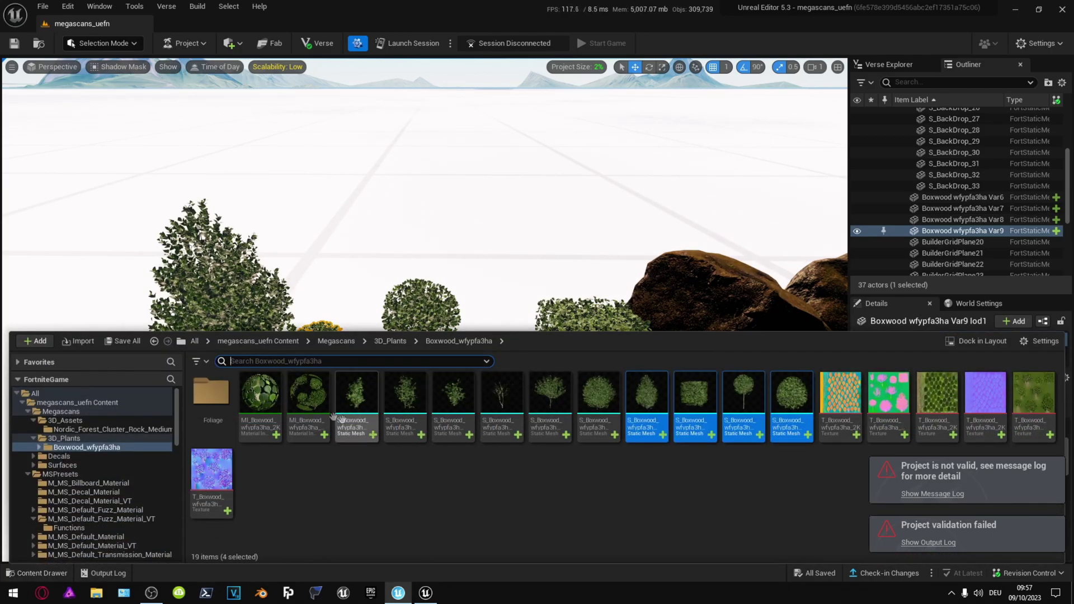
{"action": "double_click", "coordinate": [308, 400]}
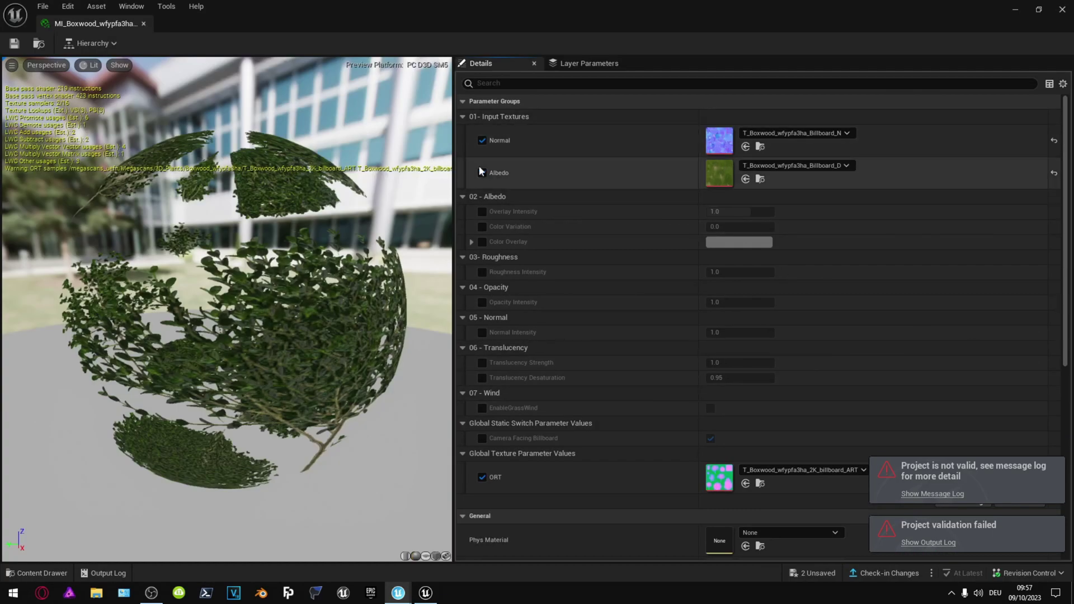
{"action": "scroll", "coordinate": [613, 314], "scroll_direction": "down", "scroll_amount": 5}
{"action": "left_click", "coordinate": [760, 400]}
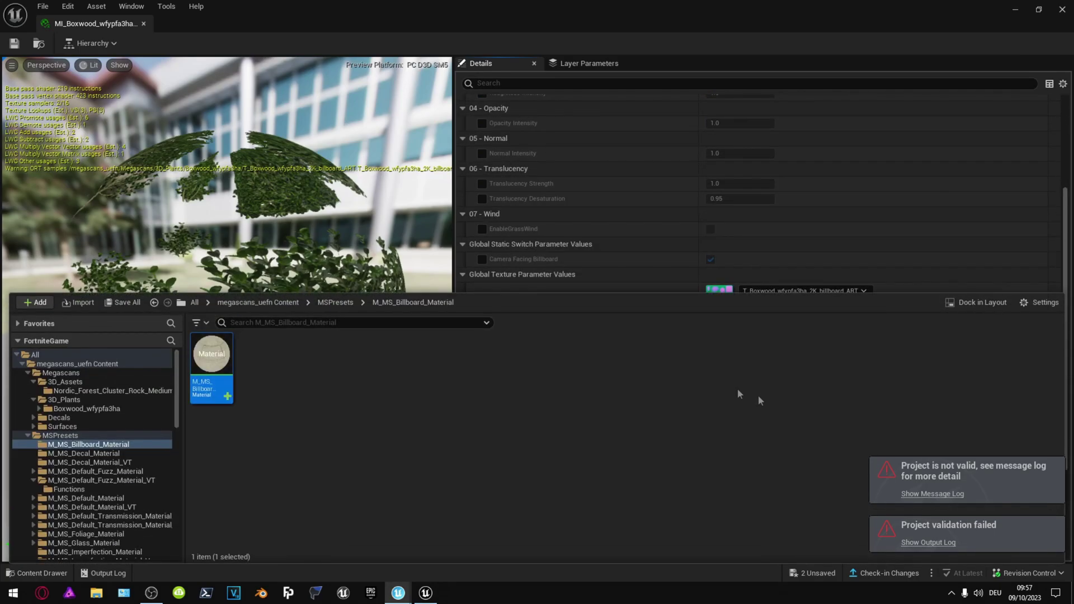
{"action": "double_click", "coordinate": [198, 371]}
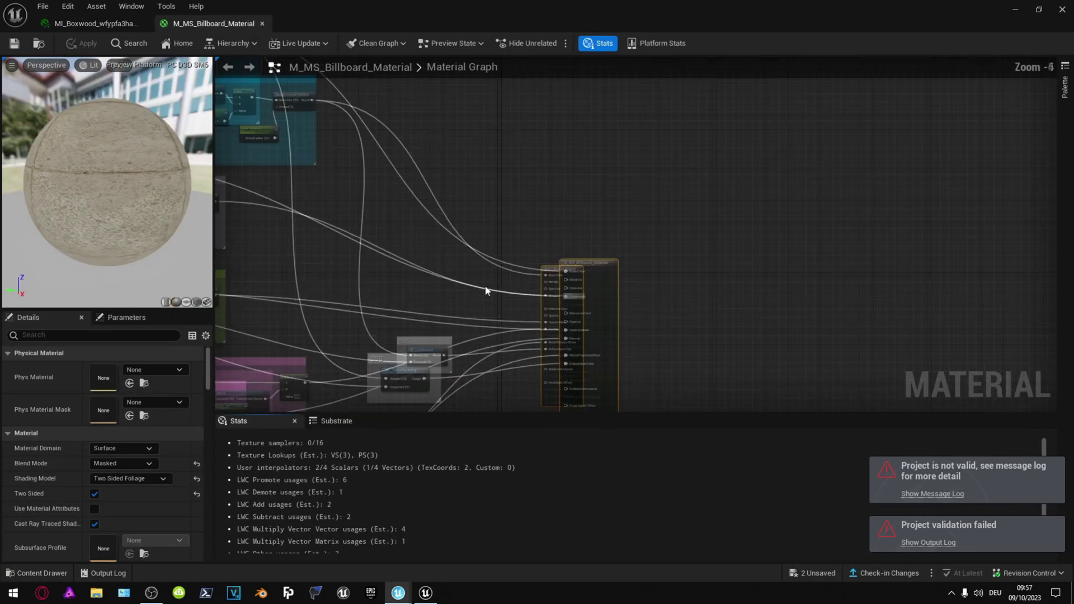
Point the billboard material's Normal texture sample to Placeholder_Normal in the project's MSPresets/MSTextures folder
{"action": "scroll", "coordinate": [490, 259], "scroll_direction": "up", "scroll_amount": 4}
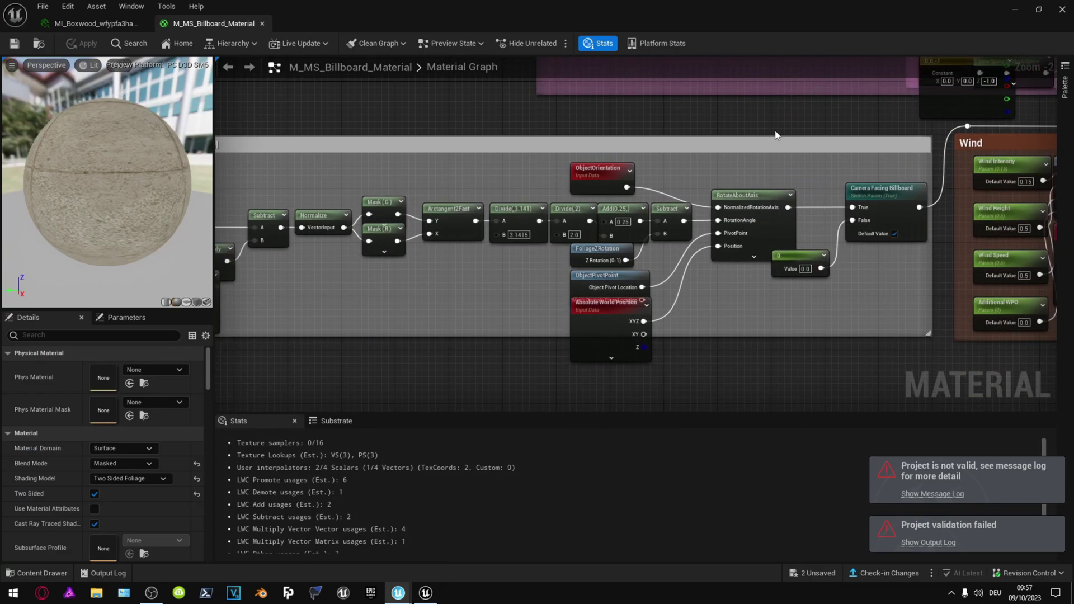
{"action": "right_click_drag", "start_coordinate": [638, 67], "coordinate": [641, 366]}
{"action": "left_click", "coordinate": [598, 315]}
{"action": "scroll", "coordinate": [160, 491], "scroll_direction": "down", "scroll_amount": 3}
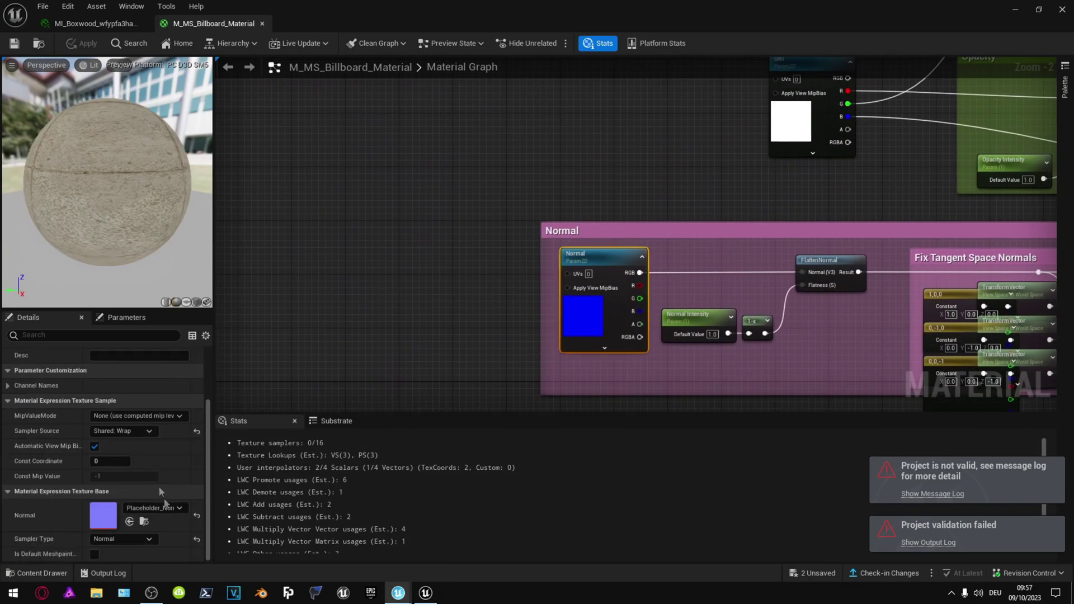
{"action": "left_click", "coordinate": [144, 523]}
{"action": "left_click", "coordinate": [266, 357]}
{"action": "double_click", "coordinate": [252, 411]}
{"action": "double_click", "coordinate": [249, 513]}
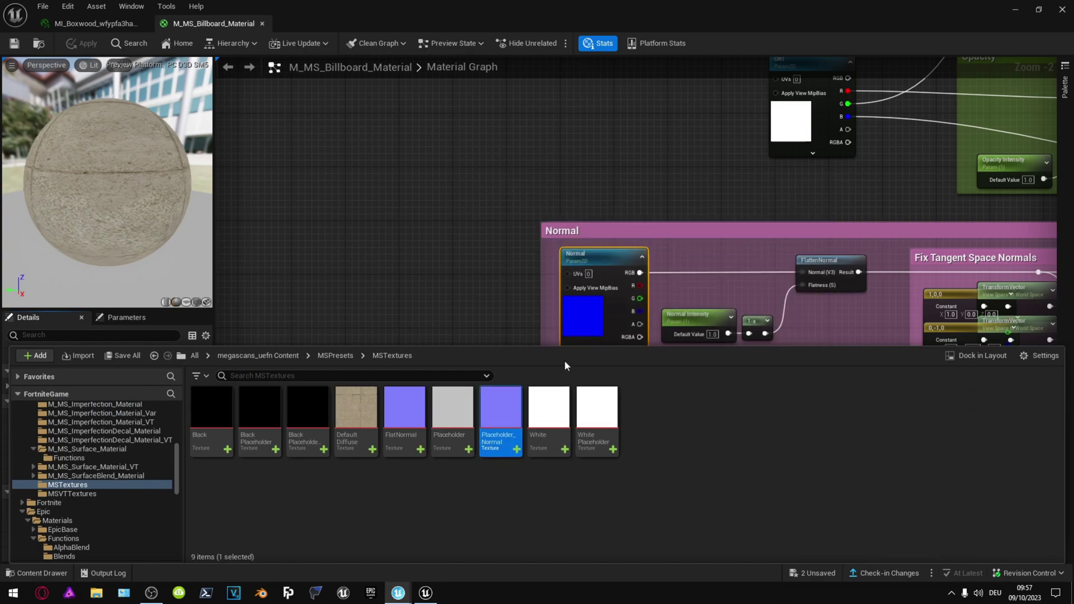
{"action": "left_click", "coordinate": [592, 318]}
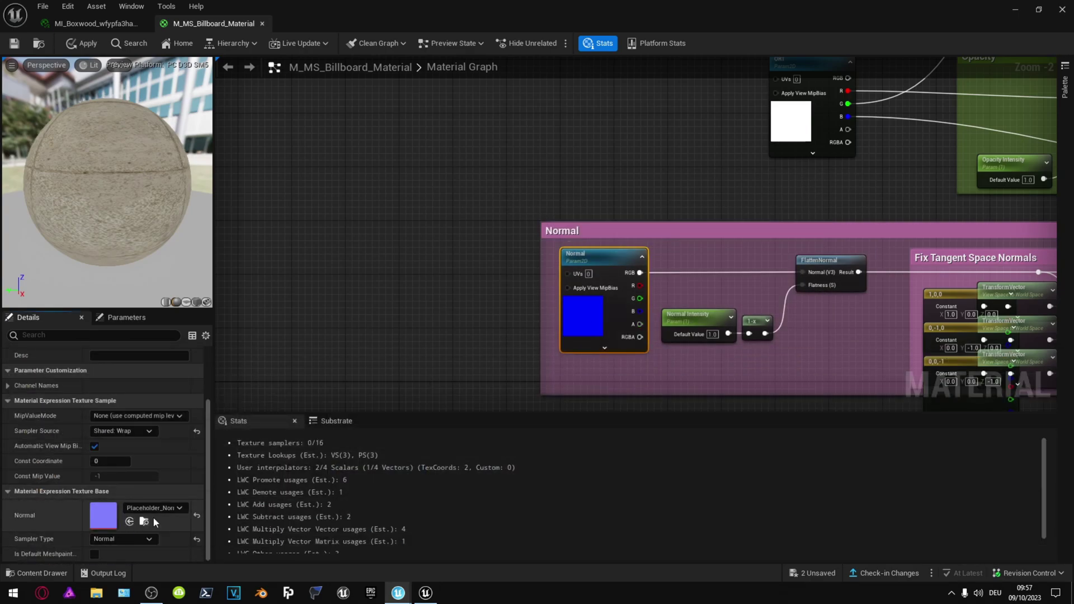
Assign the project's WhitePlaceholder texture to the billboard material's ORT sample
{"action": "right_click_drag", "start_coordinate": [825, 148], "coordinate": [684, 207]}
{"action": "left_click", "coordinate": [683, 198]}
{"action": "key", "text": "ctrl+space"}
{"action": "left_click", "coordinate": [599, 409]}
{"action": "key", "text": "ctrl+space"}
Check where the Albedo sample's DefaultDiffuse texture is stored in the project content
{"action": "right_click_drag", "start_coordinate": [666, 299], "coordinate": [346, 412]}
{"action": "left_click", "coordinate": [533, 160]}
{"action": "left_click", "coordinate": [144, 523]}
{"action": "key", "text": "ctrl+space"}
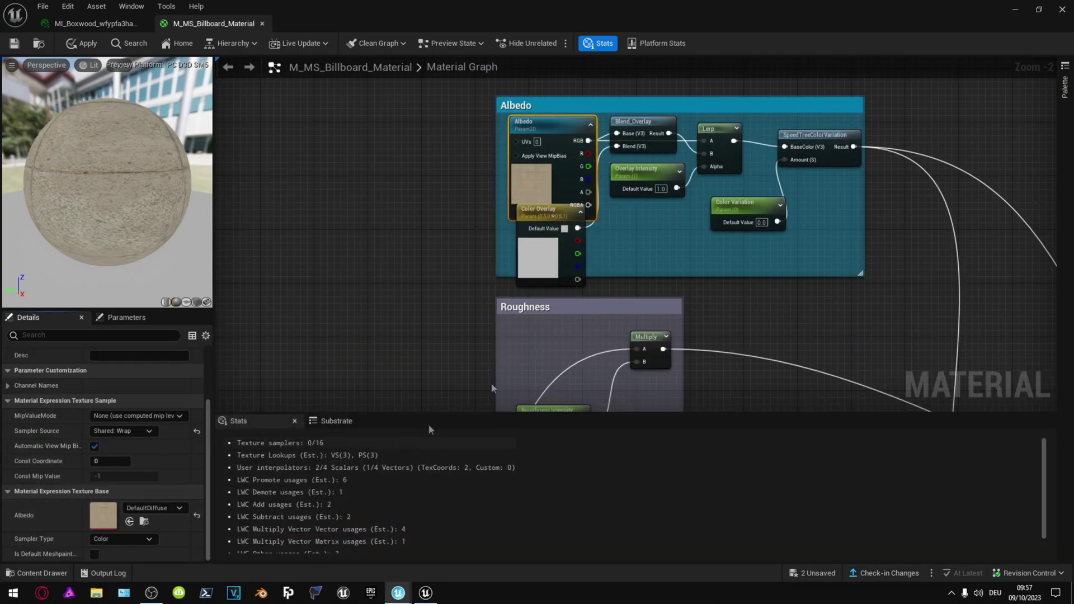
Move the FoliageZRotation node out of the Camera Facing Material group into empty graph space below it
{"action": "right_click_drag", "start_coordinate": [781, 308], "coordinate": [544, 112]}
{"action": "right_click_drag", "start_coordinate": [672, 402], "coordinate": [715, 224]}
{"action": "right_click_drag", "start_coordinate": [432, 161], "coordinate": [628, 230]}
{"action": "right_click_drag", "start_coordinate": [391, 219], "coordinate": [516, 150]}
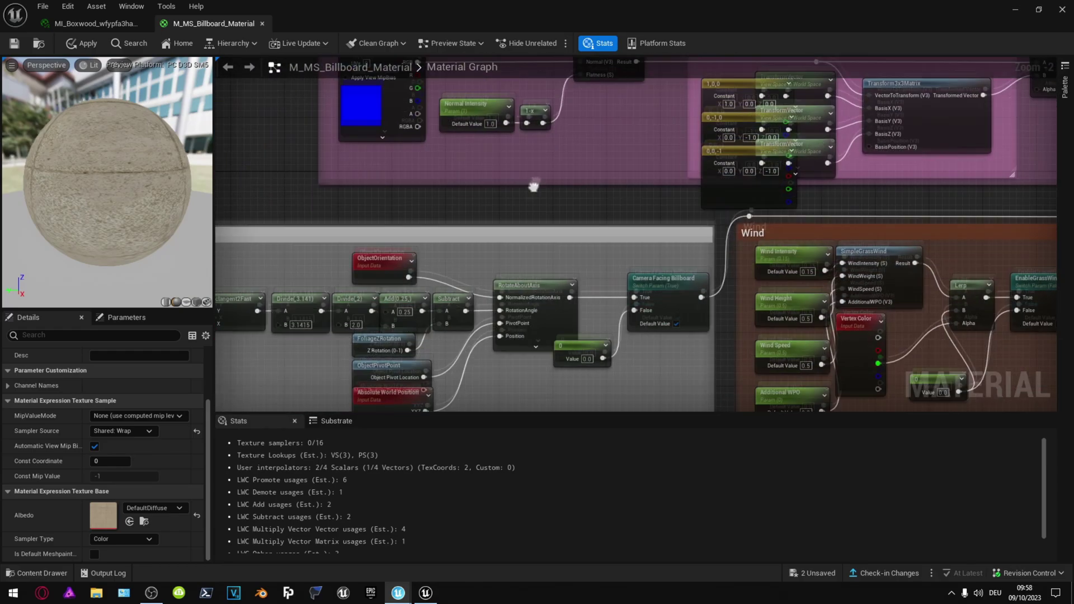
{"action": "right_click_drag", "start_coordinate": [668, 261], "coordinate": [523, 118]}
{"action": "right_click_drag", "start_coordinate": [485, 257], "coordinate": [794, 186]}
{"action": "left_click_drag", "start_coordinate": [651, 161], "coordinate": [640, 169]}
{"action": "key", "text": "ctrl+z"}
{"action": "left_click_drag", "start_coordinate": [679, 199], "coordinate": [523, 340]}
{"action": "right_click", "coordinate": [465, 306]}
{"action": "key", "text": "Escape"}
{"action": "left_click", "coordinate": [527, 336]}
Search the material node list for "unssupported" and dismiss it
{"action": "right_click", "coordinate": [504, 335]}
{"action": "right_click", "coordinate": [474, 311]}
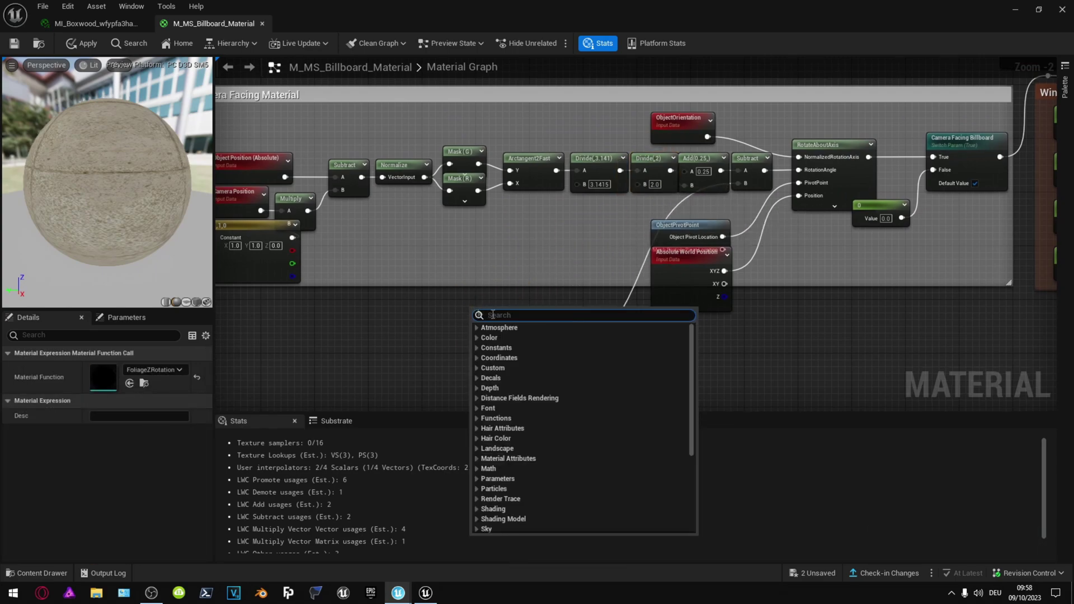
{"action": "type", "text": "unssupported"}
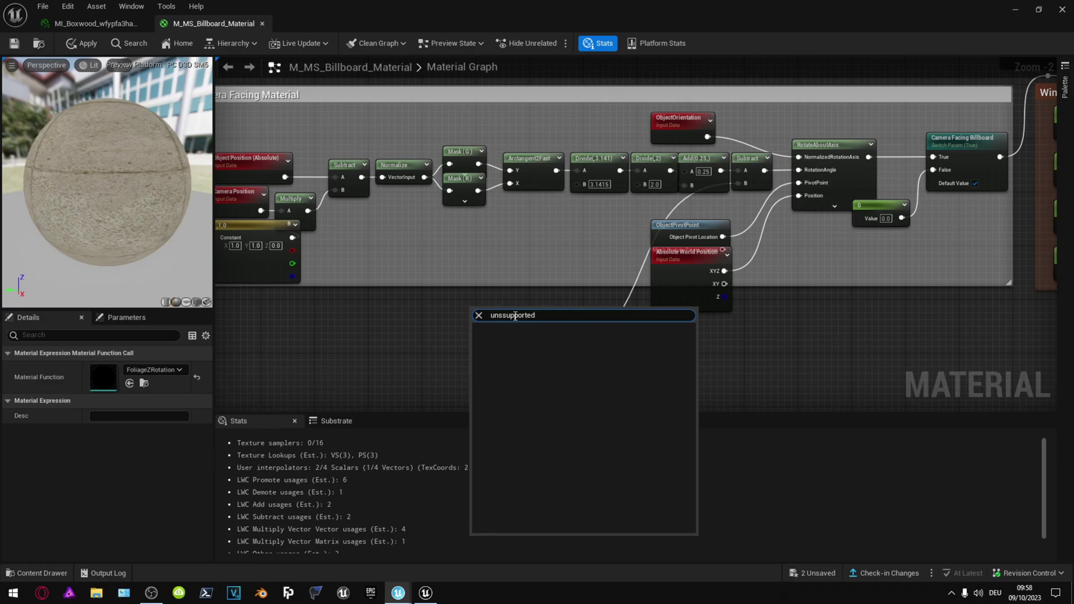
{"action": "left_click", "coordinate": [763, 340]}
{"action": "left_click", "coordinate": [495, 341]}
Locate the Wind group's SimpleGrassWind function in the content folders
{"action": "right_click_drag", "start_coordinate": [641, 369], "coordinate": [256, 412]}
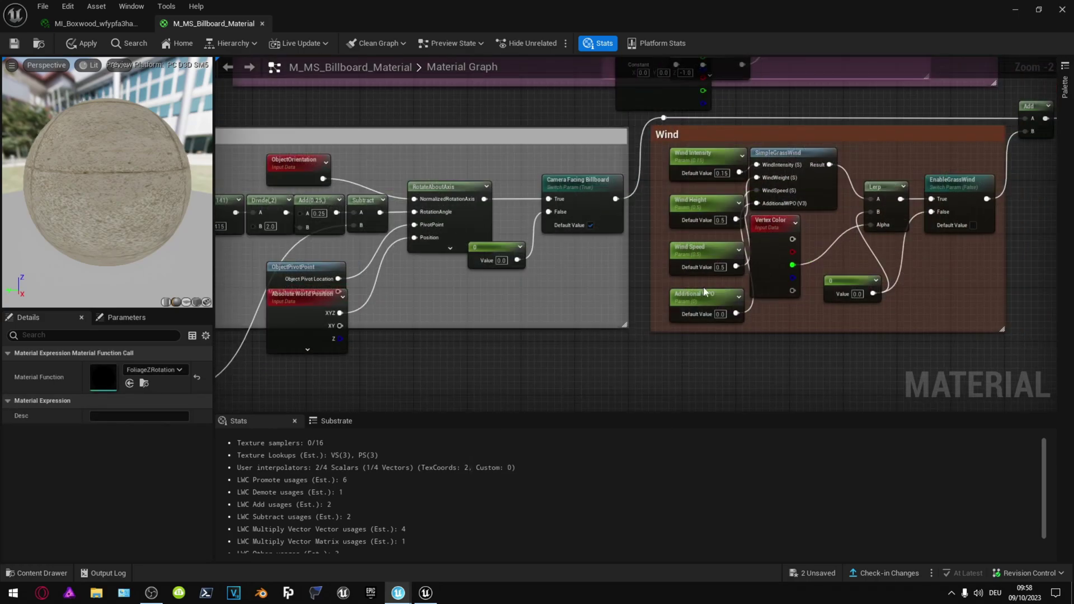
{"action": "left_click", "coordinate": [811, 151]}
{"action": "key", "text": "ctrl+b"}
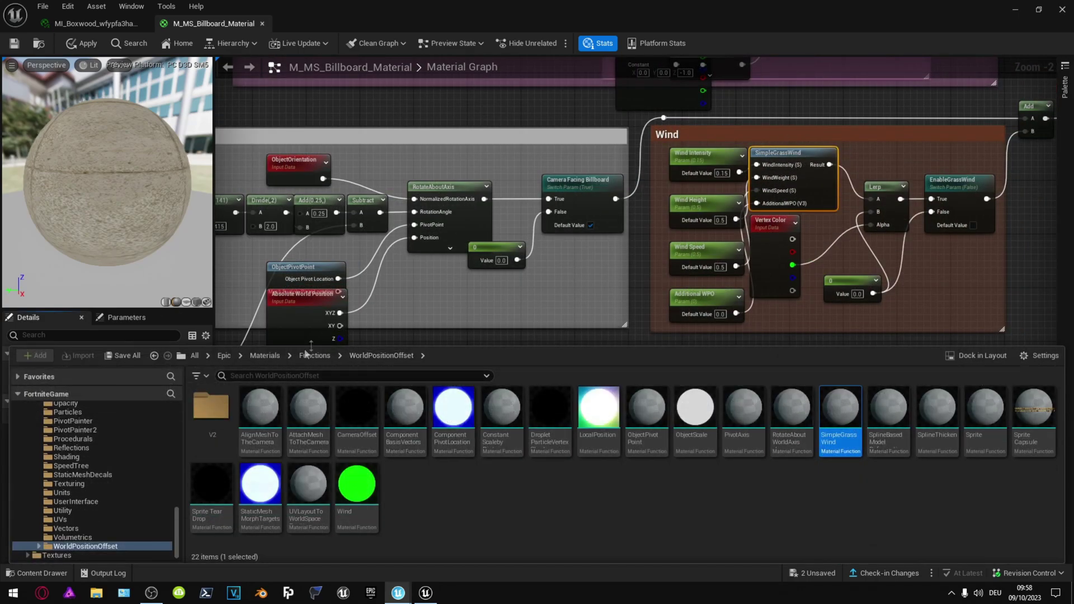
Set the SSS group's function call to the project's MF_Translucency from MSPresets/M_MS_Foliage_Material/Functions
{"action": "right_click_drag", "start_coordinate": [731, 75], "coordinate": [516, 193]}
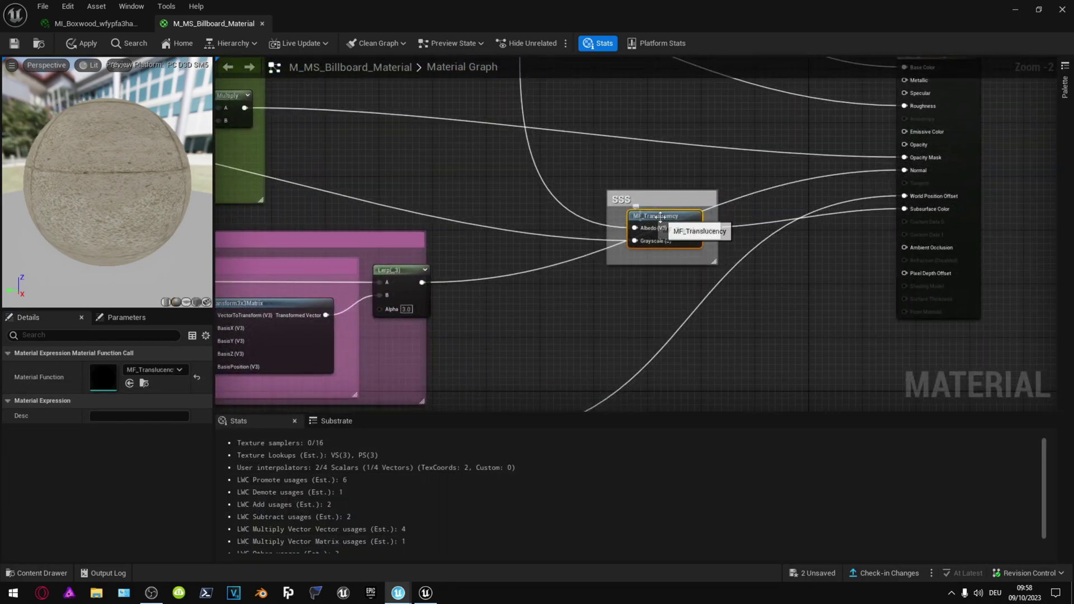
{"action": "left_click", "coordinate": [144, 383]}
{"action": "left_click", "coordinate": [274, 355]}
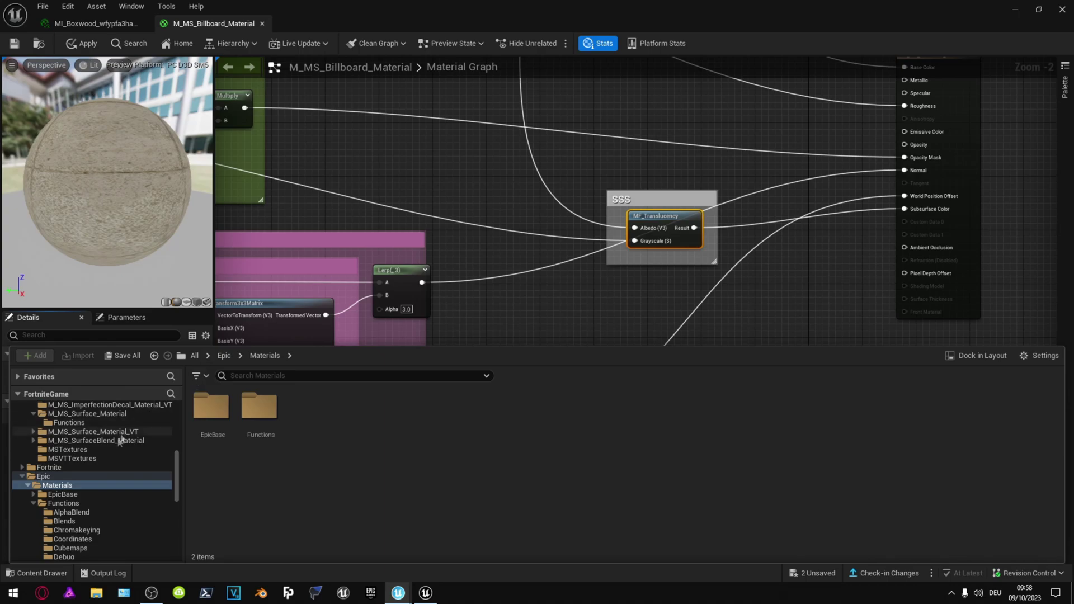
{"action": "scroll", "coordinate": [123, 434], "scroll_direction": "up", "scroll_amount": 10}
{"action": "left_click", "coordinate": [66, 428]}
{"action": "left_click", "coordinate": [88, 419]}
{"action": "double_click", "coordinate": [277, 431]}
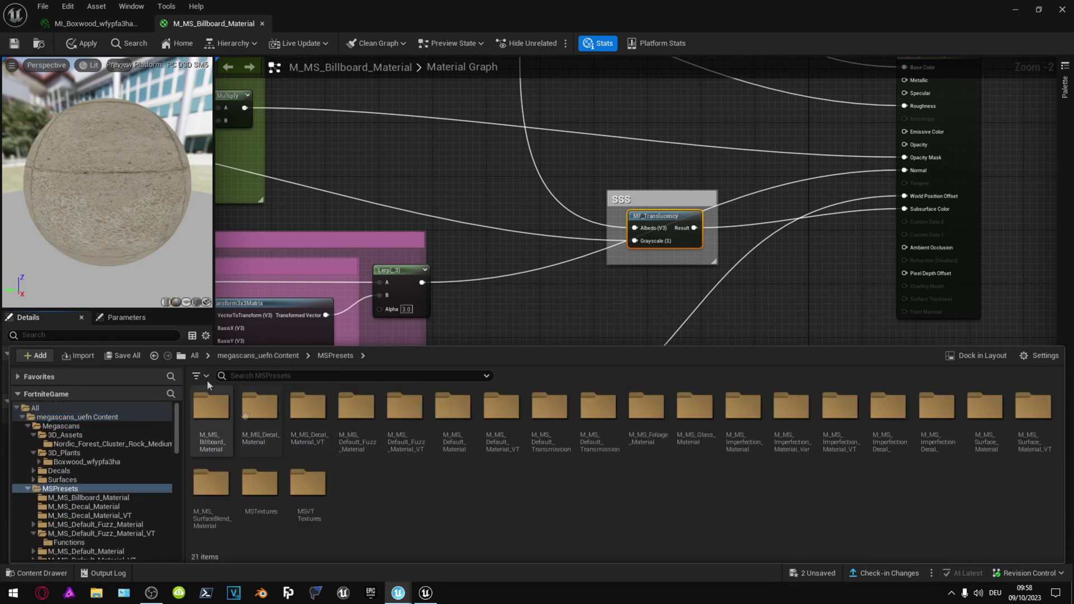
{"action": "left_click", "coordinate": [247, 334]}
{"action": "left_click", "coordinate": [153, 370]}
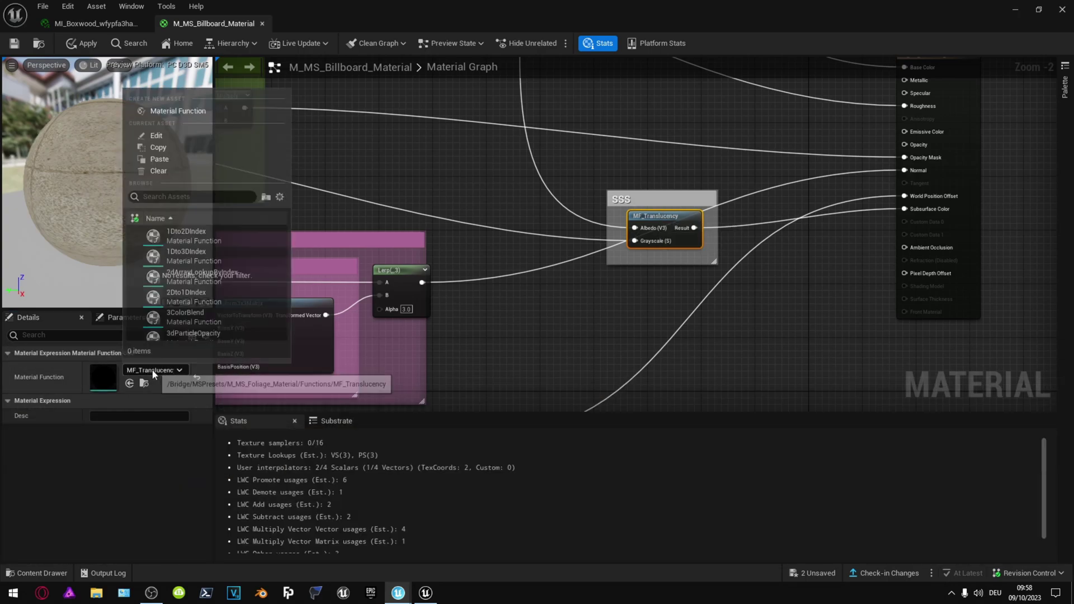
{"action": "type", "text": "mf_translu"}
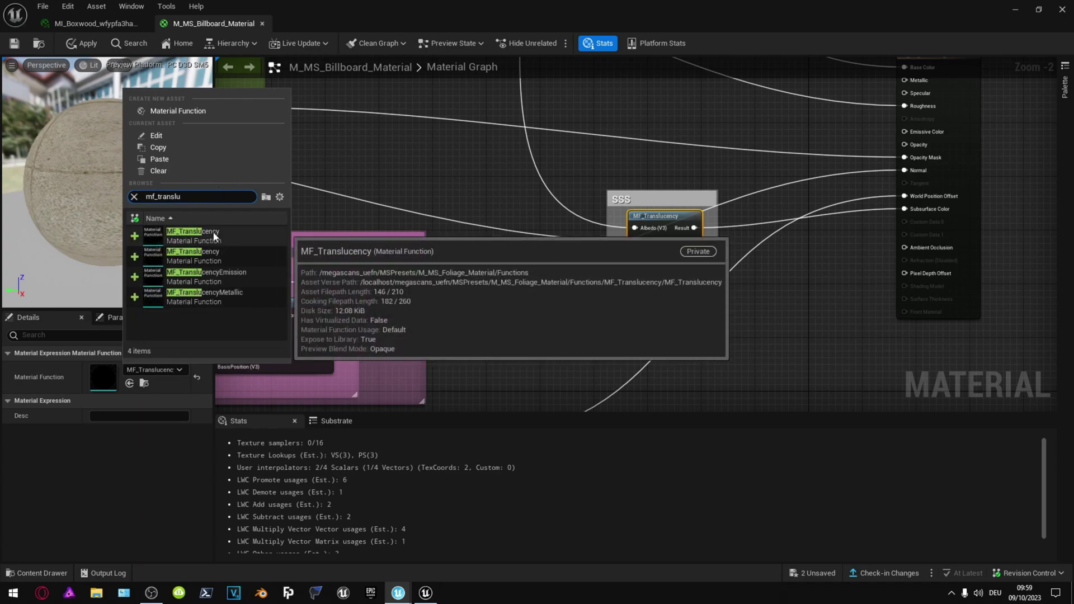
{"action": "left_click", "coordinate": [185, 239]}
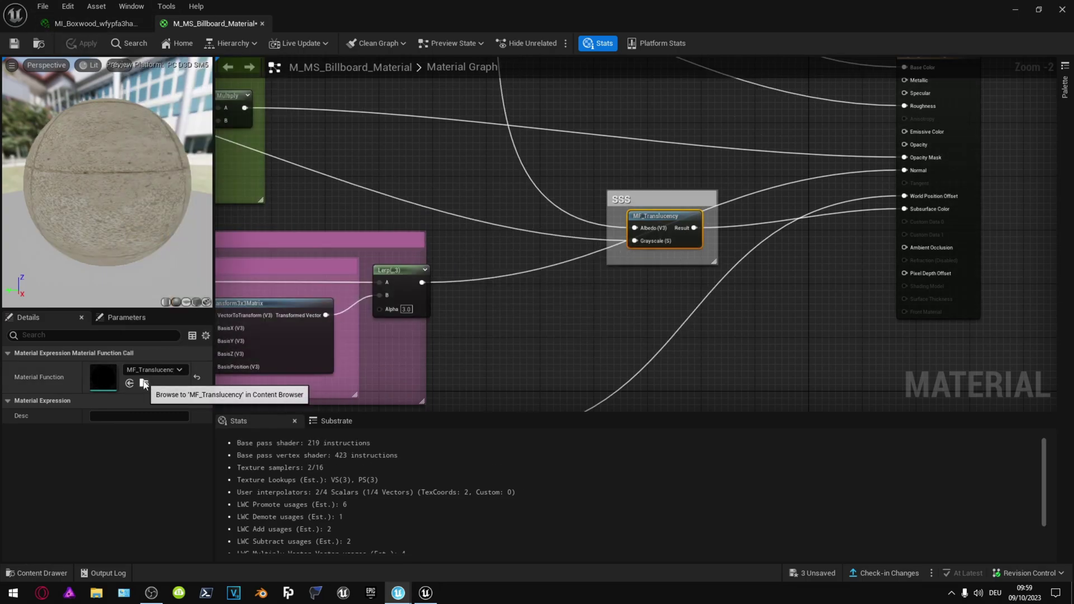
Inspect the assigned MF_Translucency function's graph, and close it and the saved billboard material
{"action": "left_click", "coordinate": [144, 384]}
{"action": "double_click", "coordinate": [224, 406]}
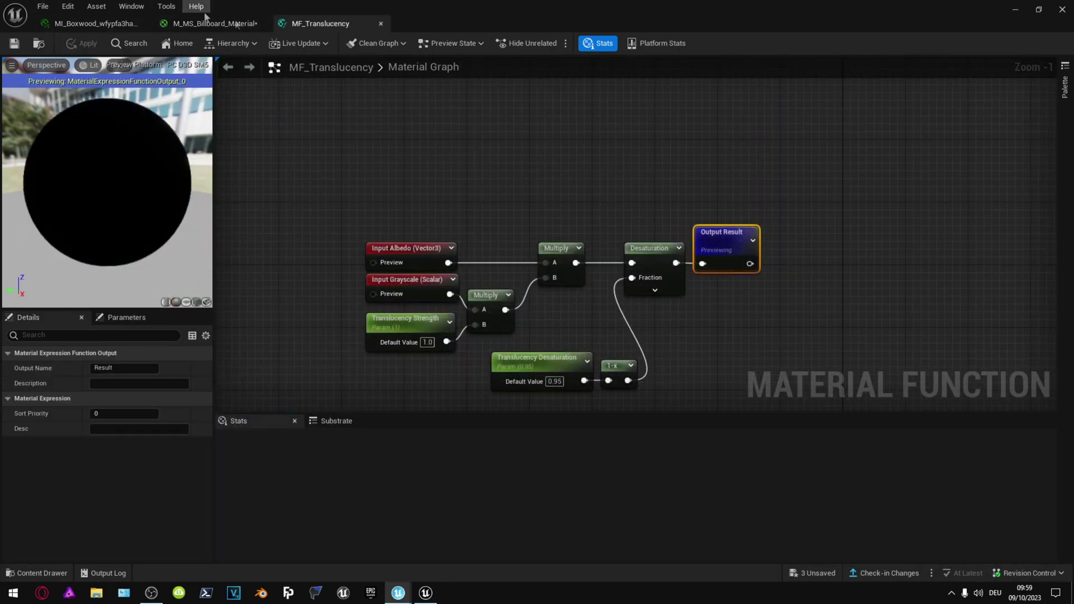
{"action": "left_click", "coordinate": [380, 24]}
{"action": "left_click", "coordinate": [262, 25]}
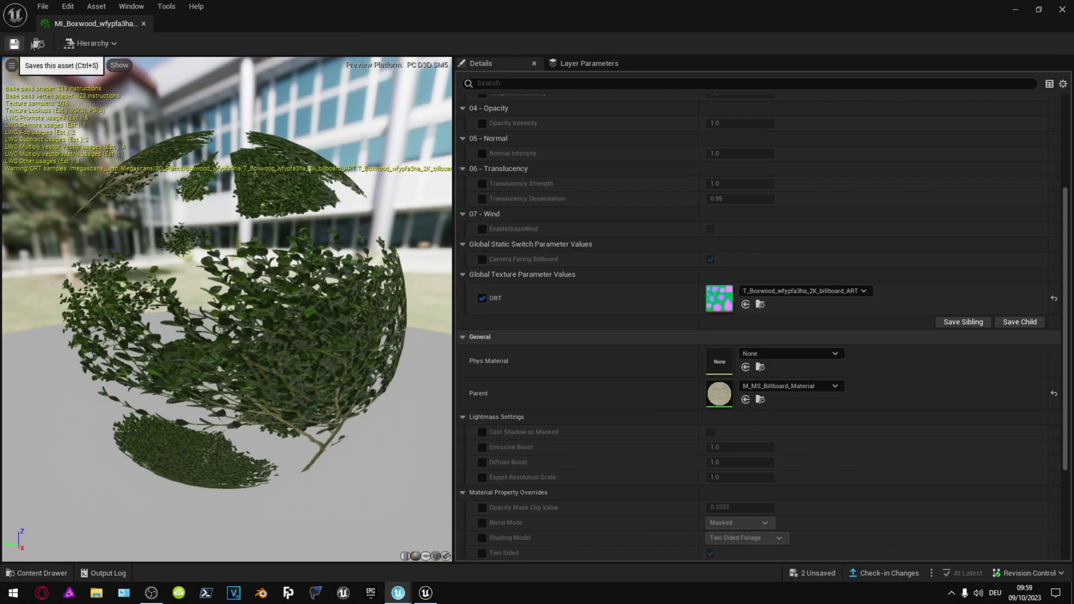
Close the boxwood material instance and launch a session, saving both player spawn pads
{"action": "left_click", "coordinate": [144, 24]}
{"action": "key", "text": "ctrl+shift+s"}
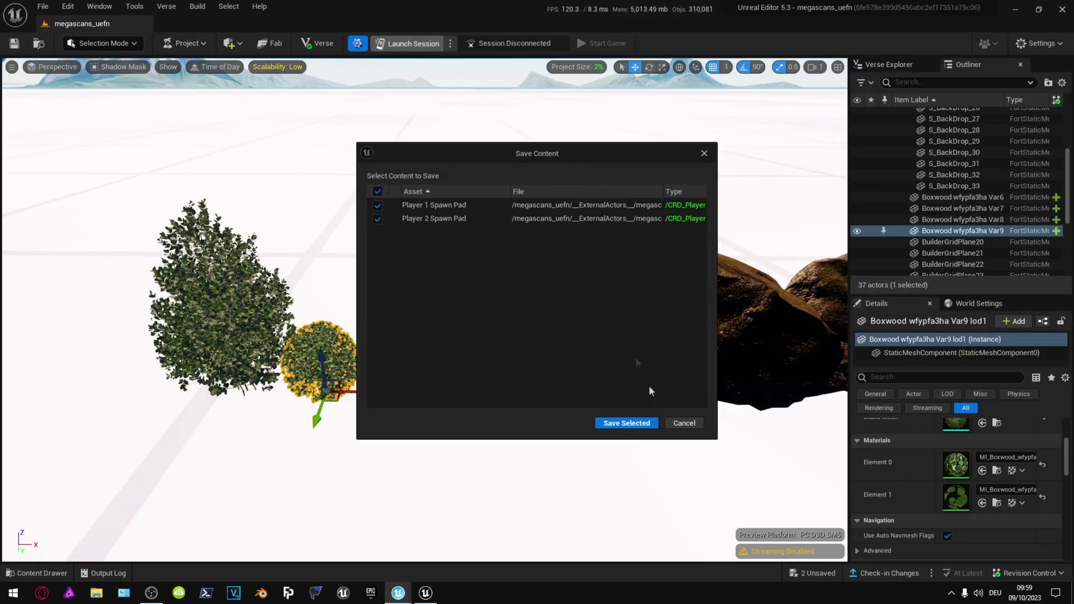
{"action": "left_click", "coordinate": [626, 421]}
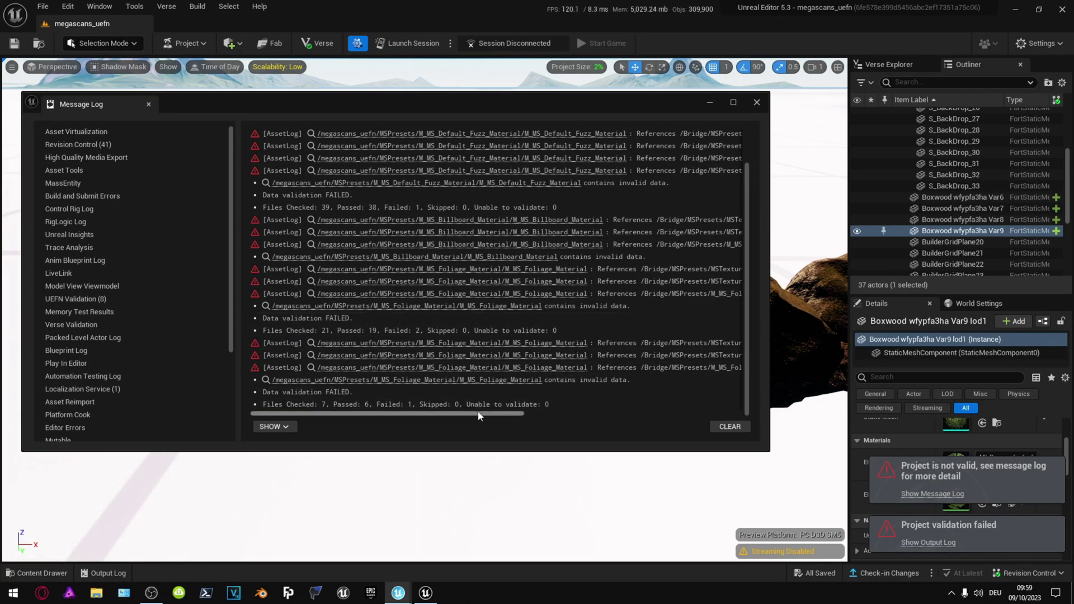
Reopen M_MS_Billboard_Material from its validation error and inspect its texture sample settings
{"action": "left_click_drag", "start_coordinate": [479, 415], "coordinate": [501, 412]}
{"action": "left_click", "coordinate": [571, 220]}
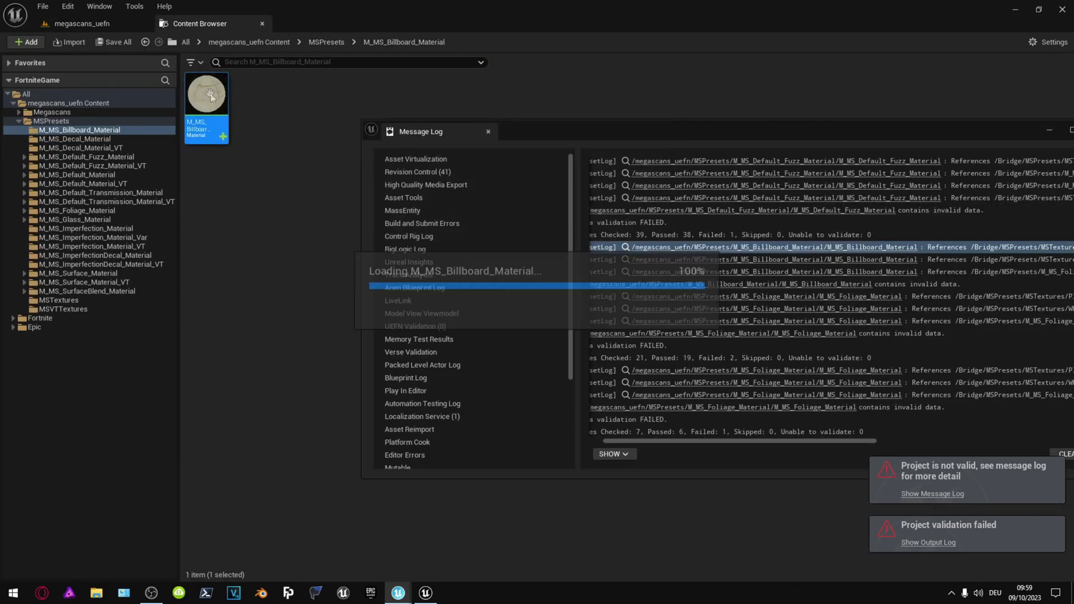
{"action": "double_click", "coordinate": [210, 93]}
{"action": "scroll", "coordinate": [546, 198], "scroll_direction": "up", "scroll_amount": 4}
{"action": "right_click_drag", "start_coordinate": [546, 198], "coordinate": [641, 411]}
{"action": "right_click_drag", "start_coordinate": [845, 120], "coordinate": [654, 367]}
{"action": "left_click", "coordinate": [507, 232]}
{"action": "scroll", "coordinate": [174, 460], "scroll_direction": "down", "scroll_amount": 3}
{"action": "scroll", "coordinate": [178, 473], "scroll_direction": "up", "scroll_amount": 1}
{"action": "scroll", "coordinate": [166, 486], "scroll_direction": "up", "scroll_amount": 1}
Delete the FoliageZRotation node from the billboard material
{"action": "right_click_drag", "start_coordinate": [560, 235], "coordinate": [626, 112]}
{"action": "right_click_drag", "start_coordinate": [615, 313], "coordinate": [493, 185]}
{"action": "right_click_drag", "start_coordinate": [492, 336], "coordinate": [459, 263]}
{"action": "left_click", "coordinate": [414, 297]}
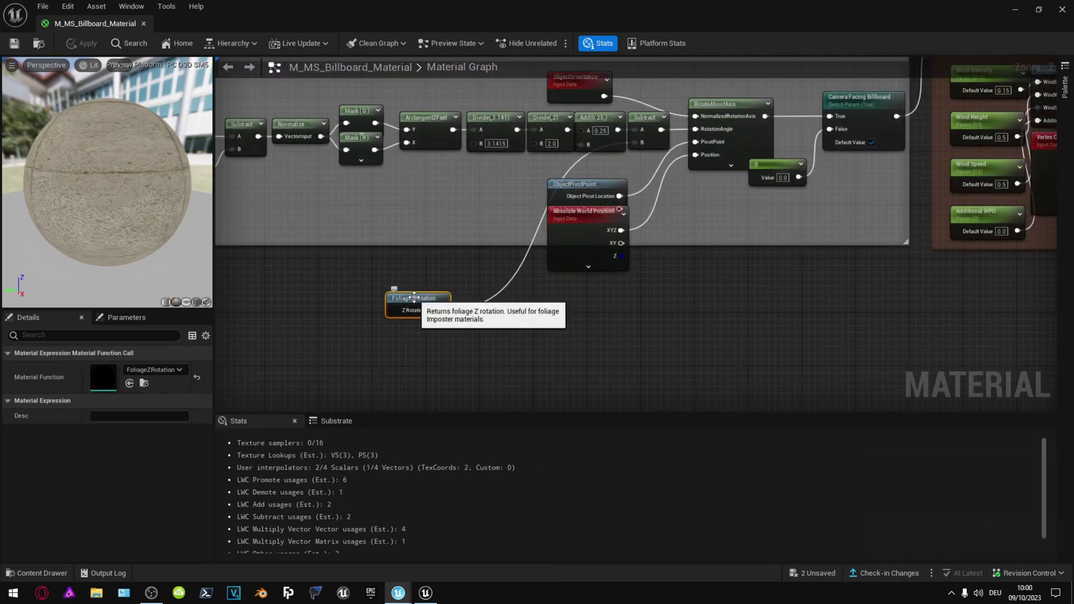
{"action": "key", "text": "Delete"}
Check the Normal sample's texture reference, and save and close the billboard material
{"action": "right_click_drag", "start_coordinate": [504, 114], "coordinate": [448, 319]}
{"action": "right_click_drag", "start_coordinate": [509, 226], "coordinate": [470, 297]}
{"action": "left_click", "coordinate": [486, 193]}
{"action": "scroll", "coordinate": [173, 417], "scroll_direction": "down", "scroll_amount": 3}
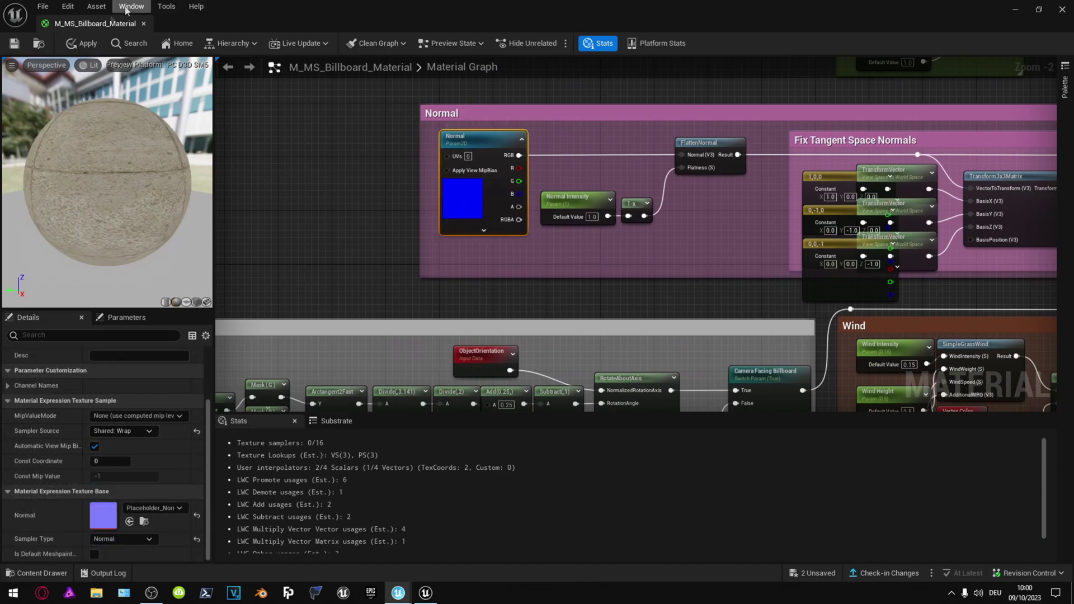
{"action": "left_click", "coordinate": [14, 43]}
{"action": "left_click", "coordinate": [143, 23]}
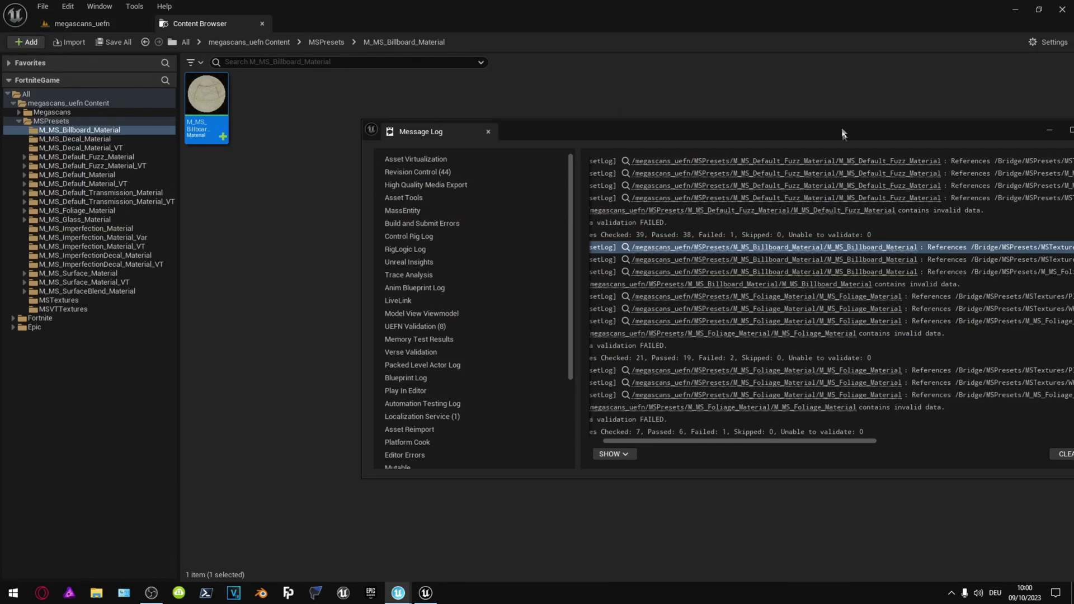
Close the message log and content browser, and relaunch the session, saving the selected unsaved content
{"action": "left_click_drag", "start_coordinate": [842, 132], "coordinate": [649, 91]}
{"action": "left_click", "coordinate": [891, 87]}
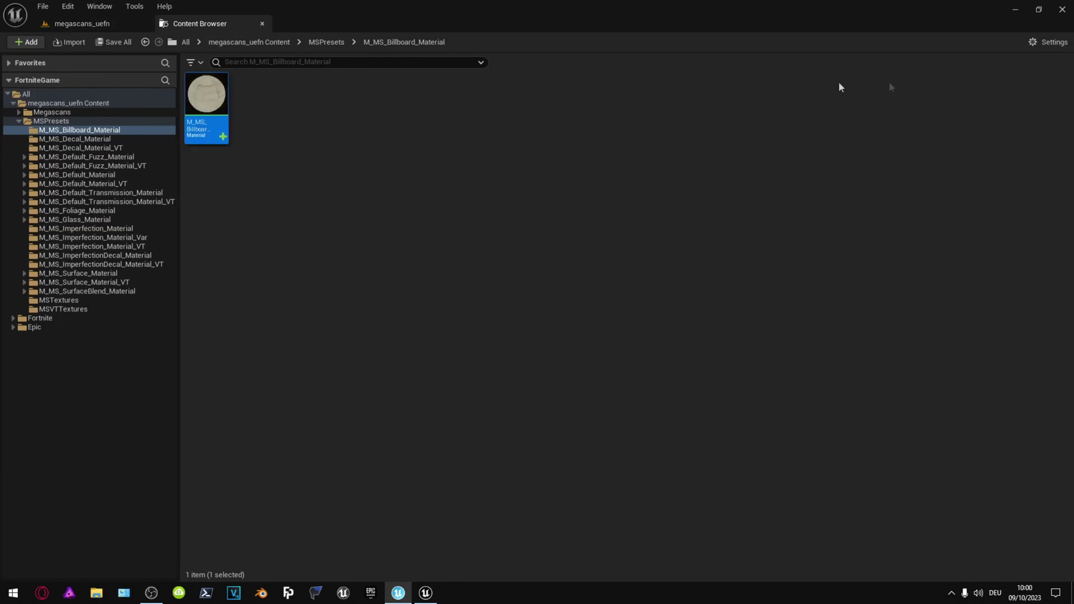
{"action": "left_click", "coordinate": [261, 24]}
{"action": "left_click", "coordinate": [645, 424]}
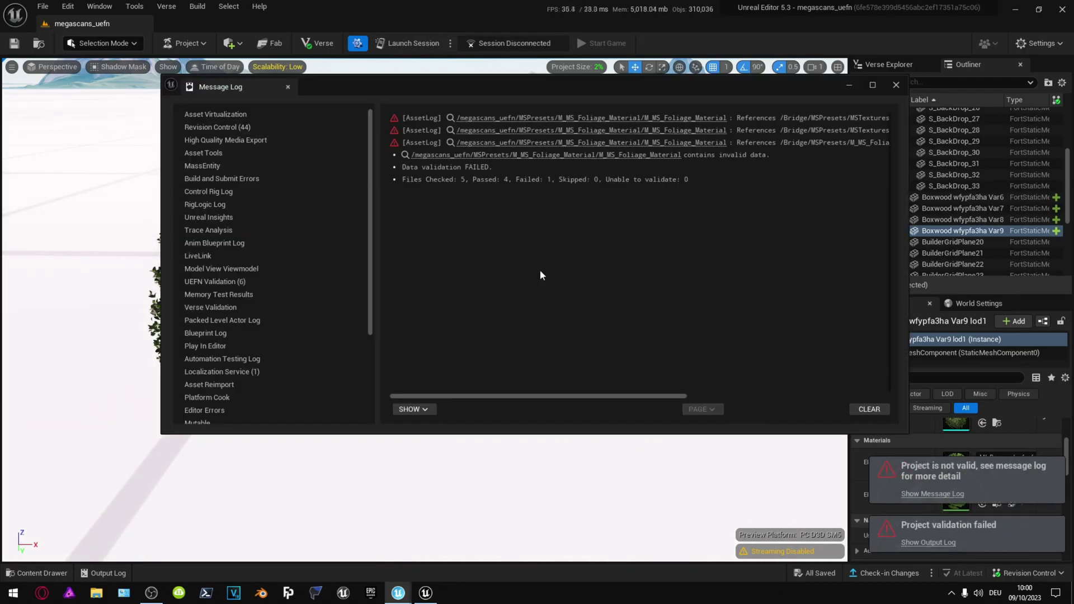
Read the full illegal-reference messages for the foliage material and open M_MS_Foliage_Material from the log
{"action": "left_click_drag", "start_coordinate": [579, 396], "coordinate": [656, 396]}
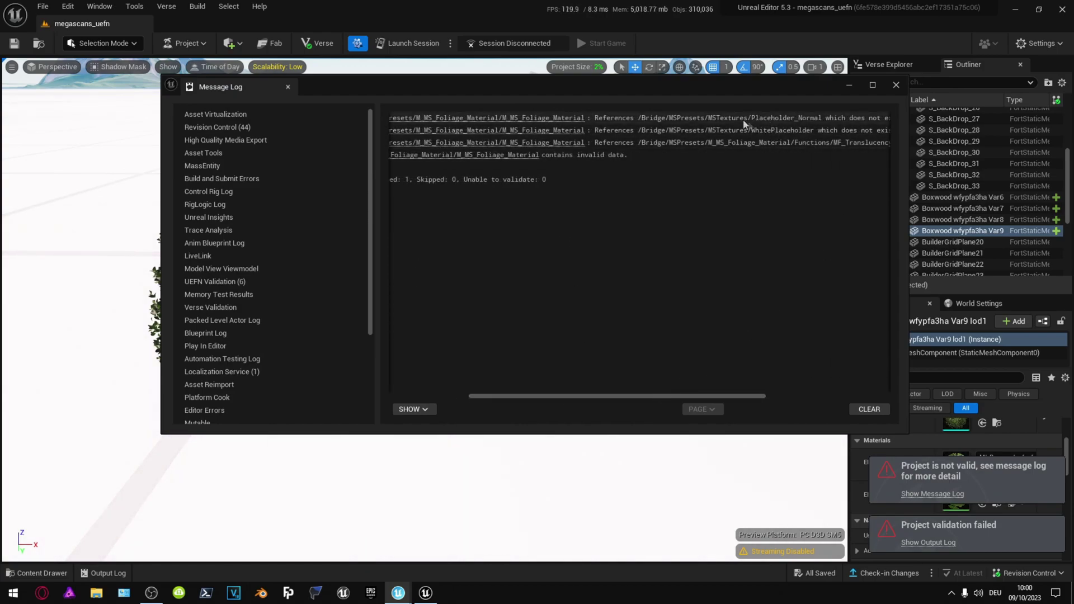
{"action": "left_click", "coordinate": [537, 119]}
{"action": "left_click_drag", "start_coordinate": [486, 82], "coordinate": [828, 144]}
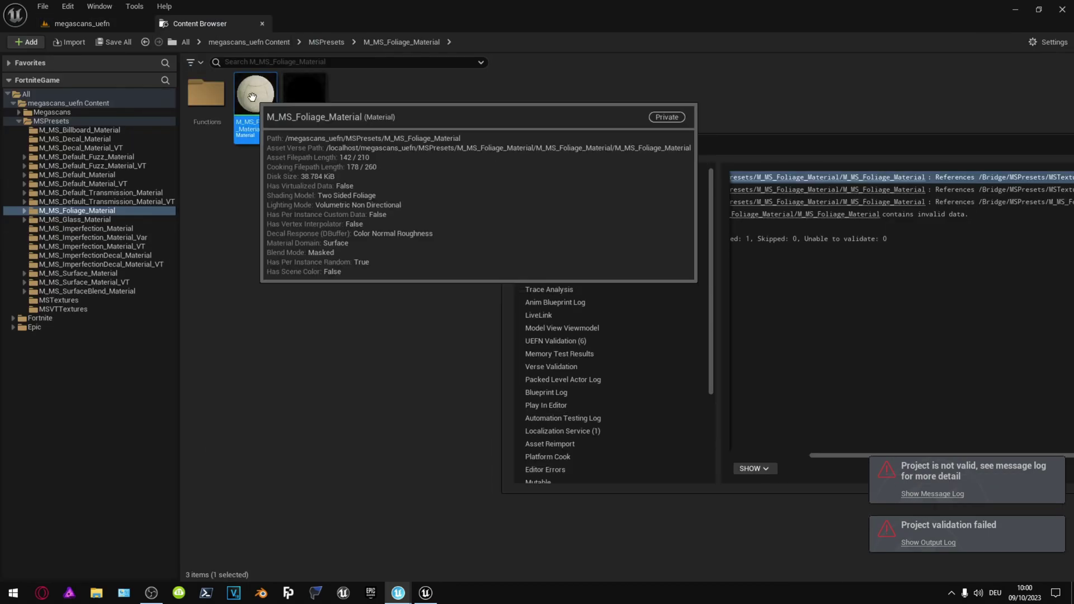
{"action": "double_click", "coordinate": [252, 84]}
Point the foliage material's ORT sample to WhitePlaceholder in the project's MSPresets/MSTextures folder
{"action": "scroll", "coordinate": [443, 268], "scroll_direction": "up", "scroll_amount": 4}
{"action": "left_click", "coordinate": [484, 254]}
{"action": "scroll", "coordinate": [144, 504], "scroll_direction": "down", "scroll_amount": 3}
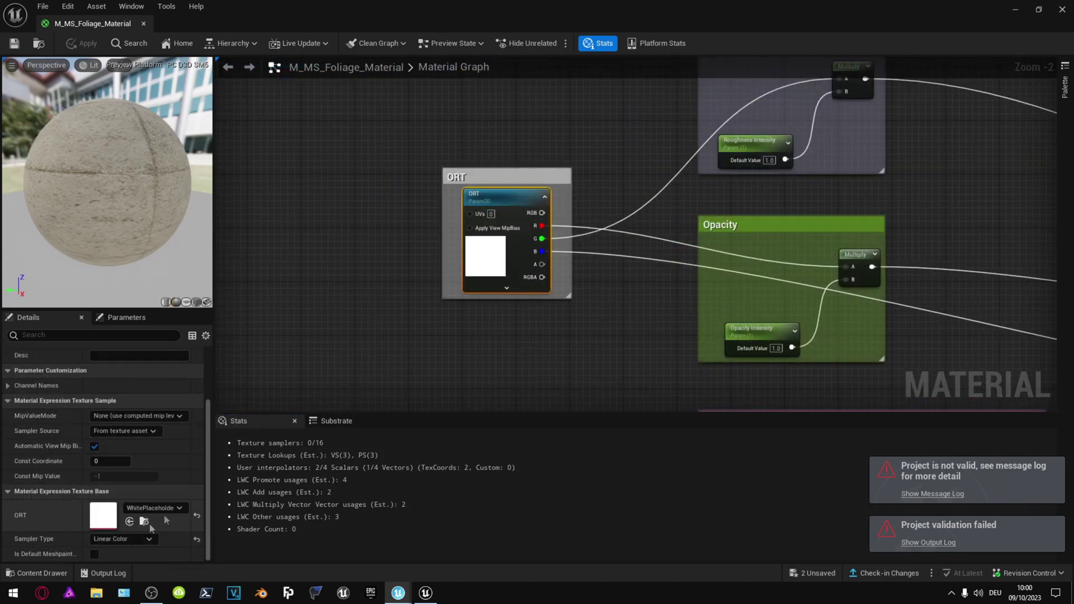
{"action": "left_click", "coordinate": [144, 522]}
{"action": "left_click", "coordinate": [335, 356]}
{"action": "double_click", "coordinate": [246, 501]}
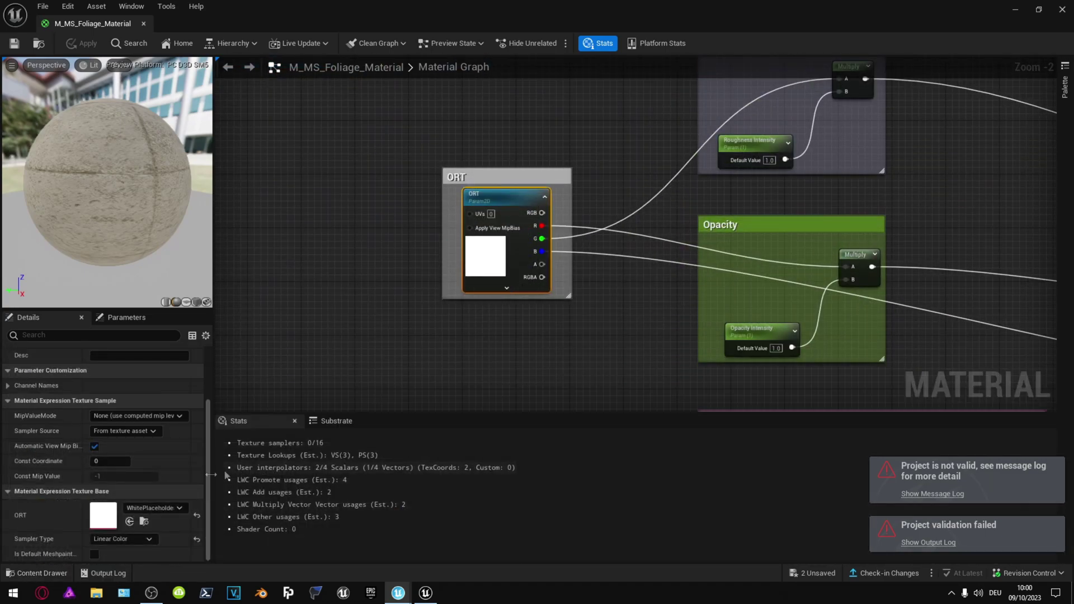
Check the Albedo sample's texture reference and the SpeedTreeColorVariation node's function reference in the foliage material
{"action": "right_click_drag", "start_coordinate": [675, 282], "coordinate": [418, 352]}
{"action": "right_click_drag", "start_coordinate": [525, 144], "coordinate": [527, 367]}
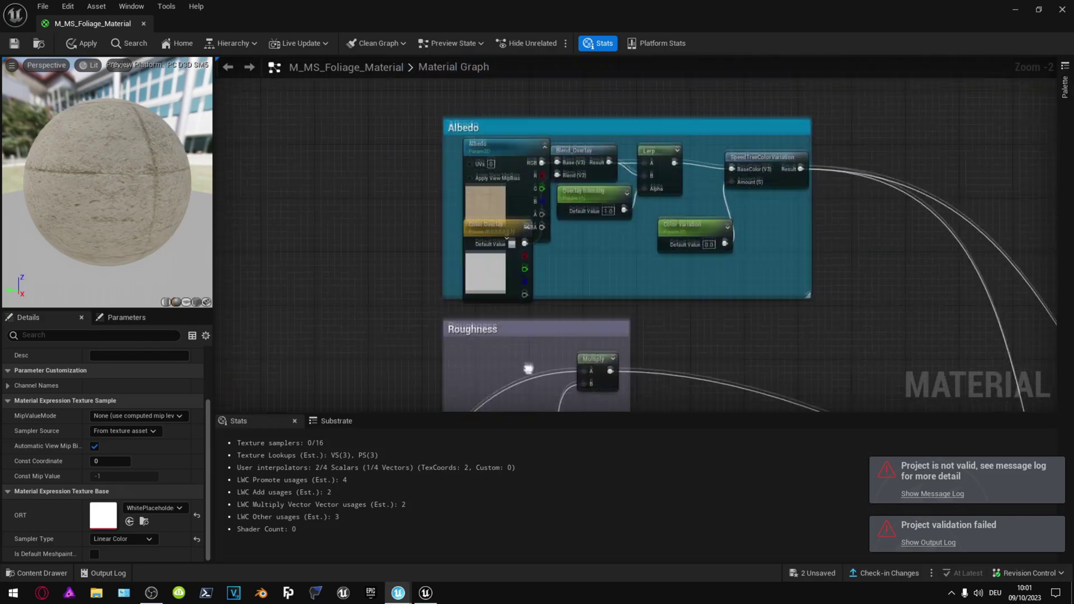
{"action": "left_click", "coordinate": [488, 200]}
{"action": "left_click", "coordinate": [36, 573]}
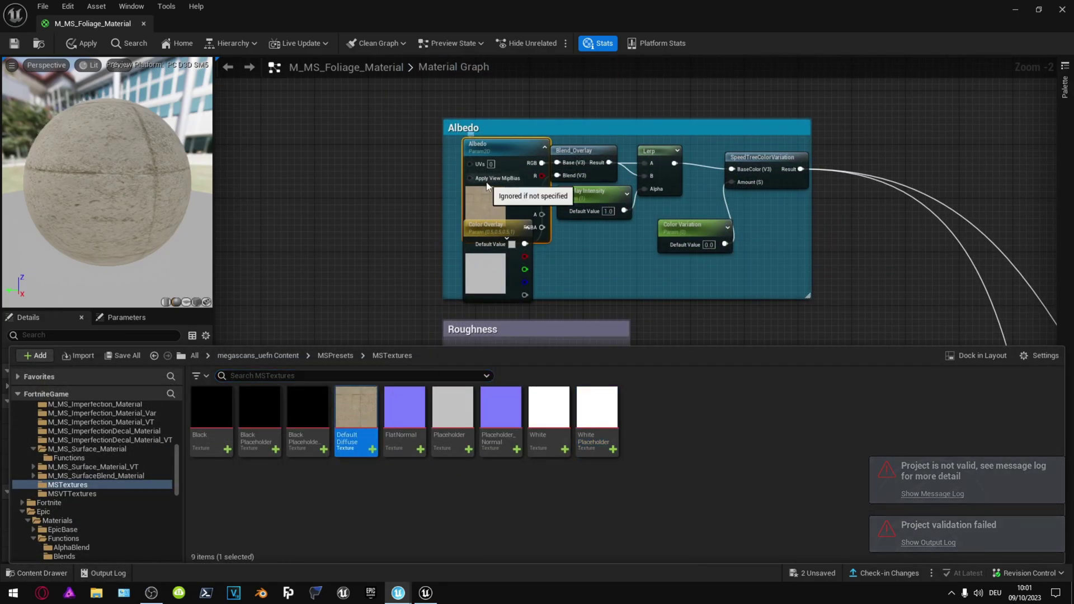
{"action": "left_click", "coordinate": [659, 356]}
{"action": "right_click_drag", "start_coordinate": [658, 356], "coordinate": [532, 376]}
{"action": "left_click", "coordinate": [633, 177]}
{"action": "left_click", "coordinate": [144, 383]}
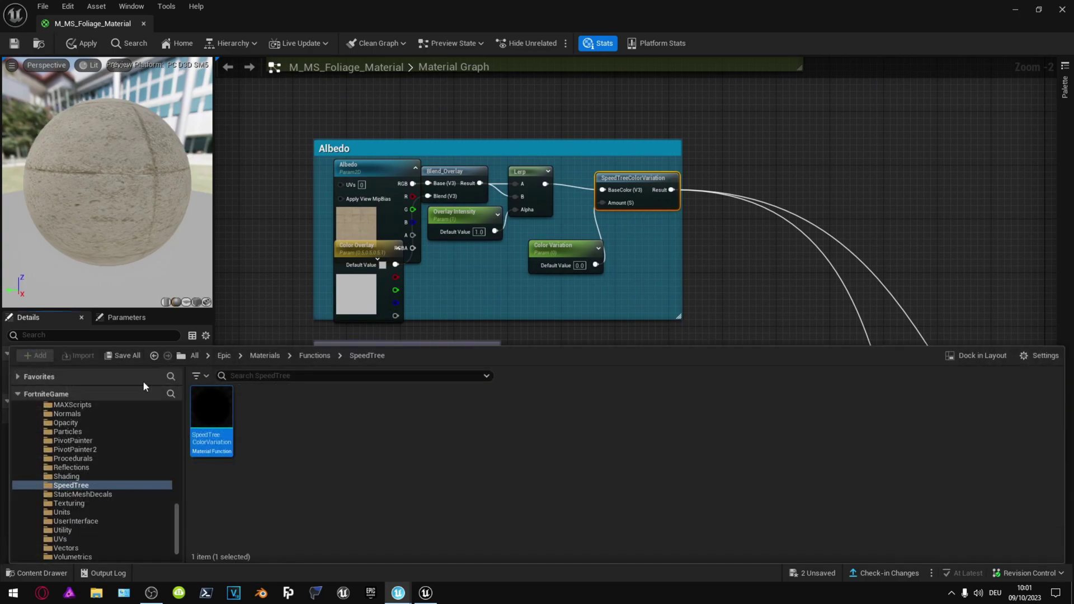
{"action": "double_click", "coordinate": [211, 417]}
{"action": "left_click", "coordinate": [623, 179]}
Point the MF_Translucency node to the project's own MF_Translucency in M_MS_Foliage_Material/Functions, and check that function's graph
{"action": "right_click_drag", "start_coordinate": [515, 359], "coordinate": [509, 106]}
{"action": "right_click_drag", "start_coordinate": [621, 347], "coordinate": [604, 73]}
{"action": "right_click_drag", "start_coordinate": [578, 283], "coordinate": [626, 136]}
{"action": "right_click_drag", "start_coordinate": [589, 391], "coordinate": [482, 304]}
{"action": "left_click", "coordinate": [559, 219]}
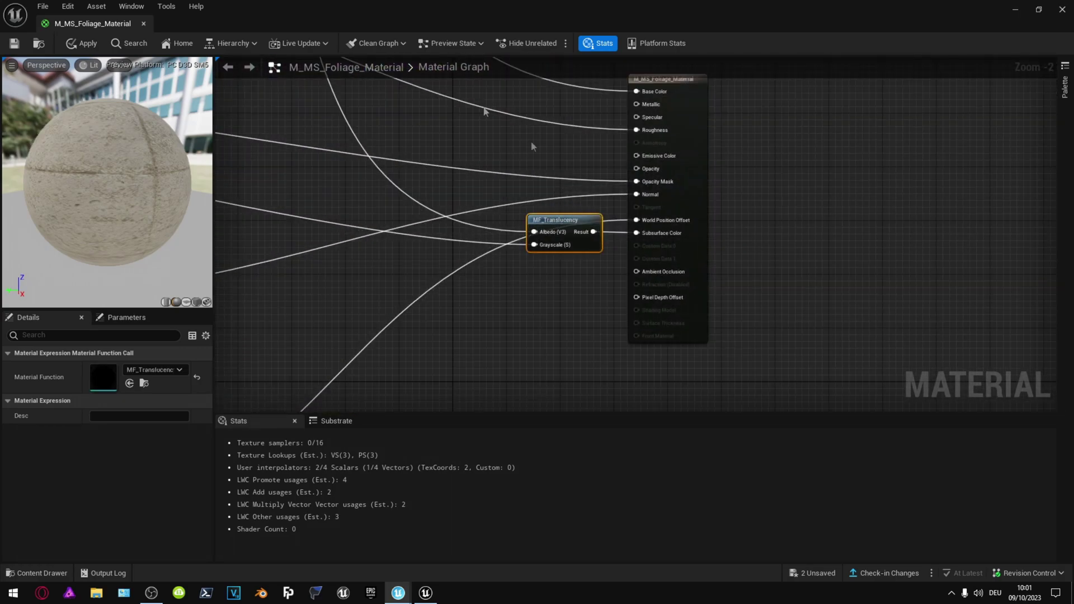
{"action": "left_click", "coordinate": [143, 384]}
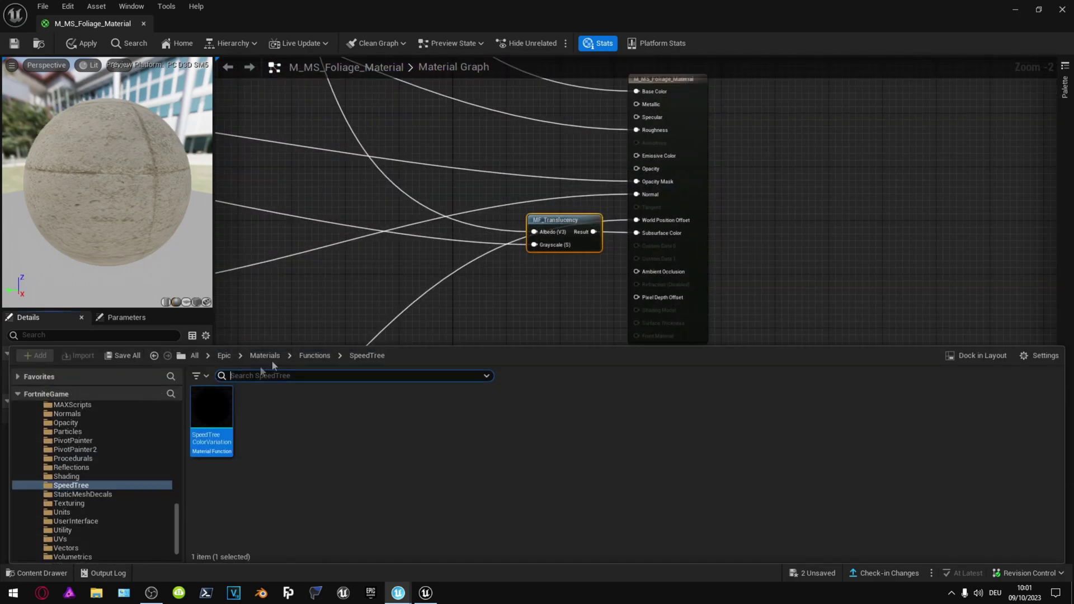
{"action": "left_click", "coordinate": [150, 370]}
{"action": "type", "text": "mf_transluc"}
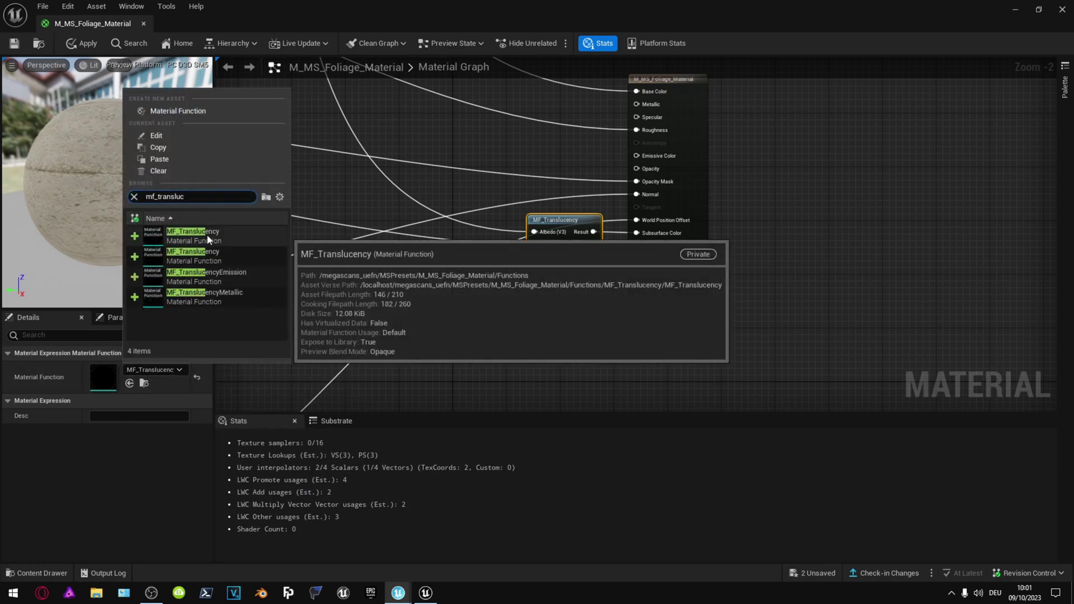
{"action": "left_click", "coordinate": [207, 234]}
{"action": "left_click", "coordinate": [144, 384]}
{"action": "double_click", "coordinate": [211, 414]}
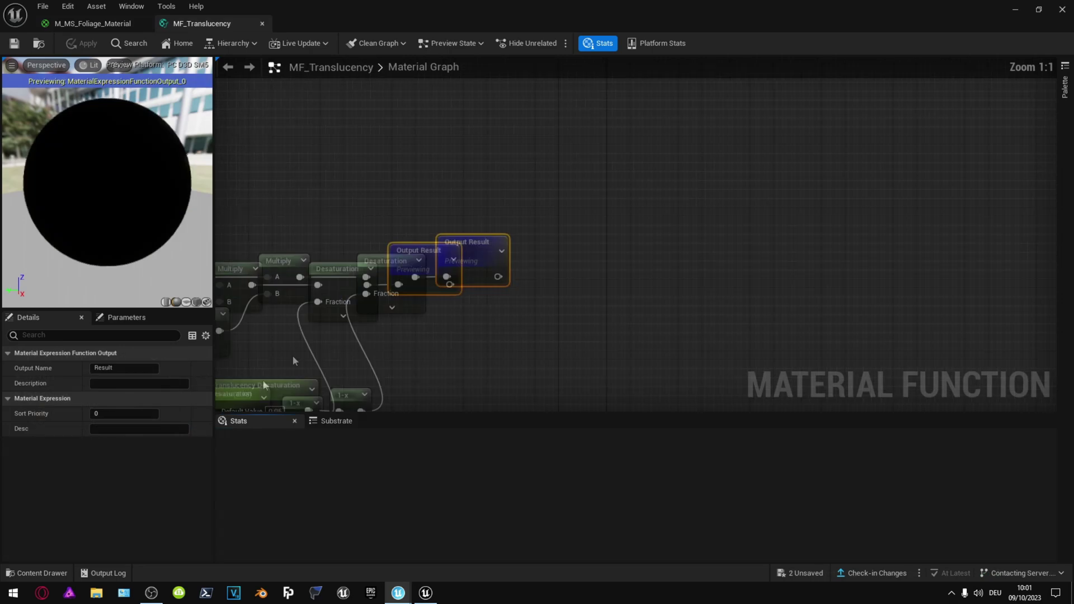
{"action": "left_click", "coordinate": [261, 23]}
Save and close the foliage material, save the remaining unsaved content and relaunch the session
{"action": "left_click", "coordinate": [14, 43]}
{"action": "left_click", "coordinate": [143, 23]}
{"action": "left_click", "coordinate": [930, 440]}
{"action": "left_click", "coordinate": [959, 116]}
{"action": "left_click", "coordinate": [262, 23]}
{"action": "left_click", "coordinate": [43, 6]}
{"action": "left_click", "coordinate": [72, 135]}
{"action": "left_click", "coordinate": [408, 43]}
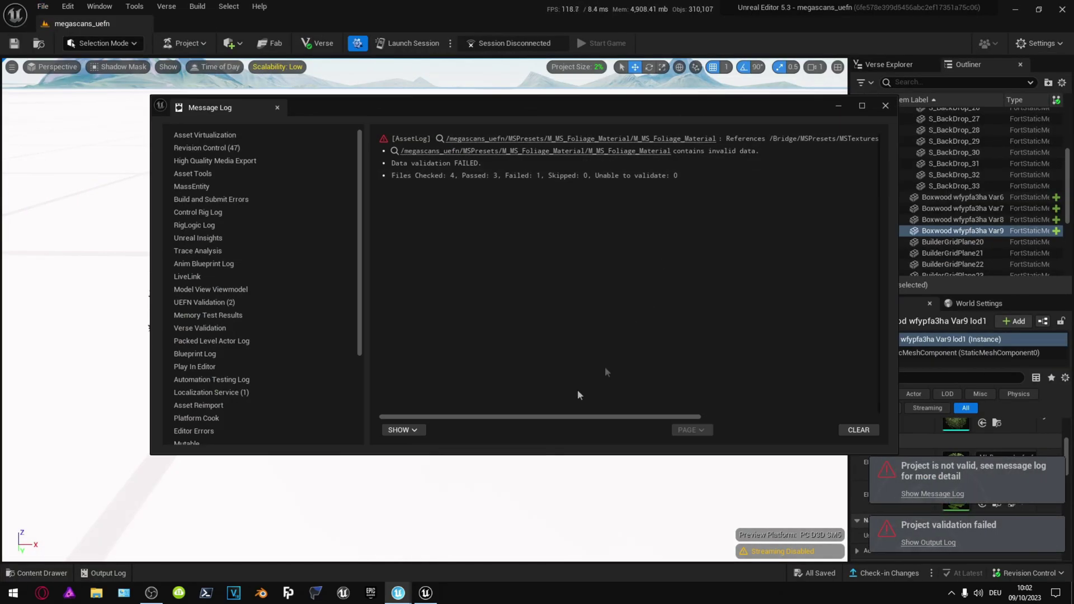
Read the foliage material's validation errors in the message log and output log to identify the invalid references
{"action": "left_click_drag", "start_coordinate": [437, 416], "coordinate": [556, 419]}
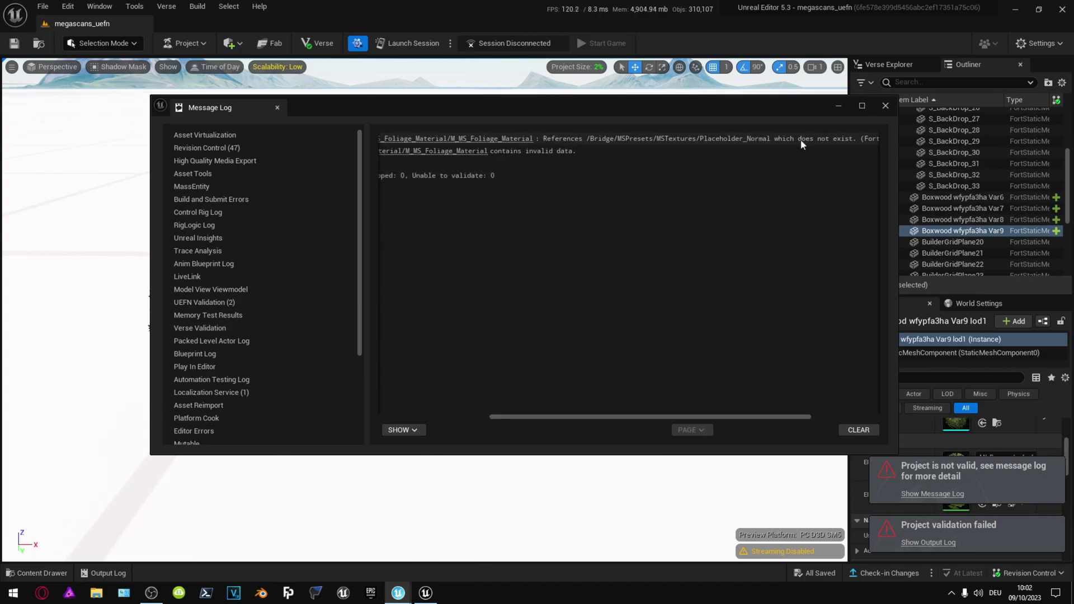
{"action": "left_click", "coordinate": [503, 139]}
{"action": "left_click", "coordinate": [927, 542]}
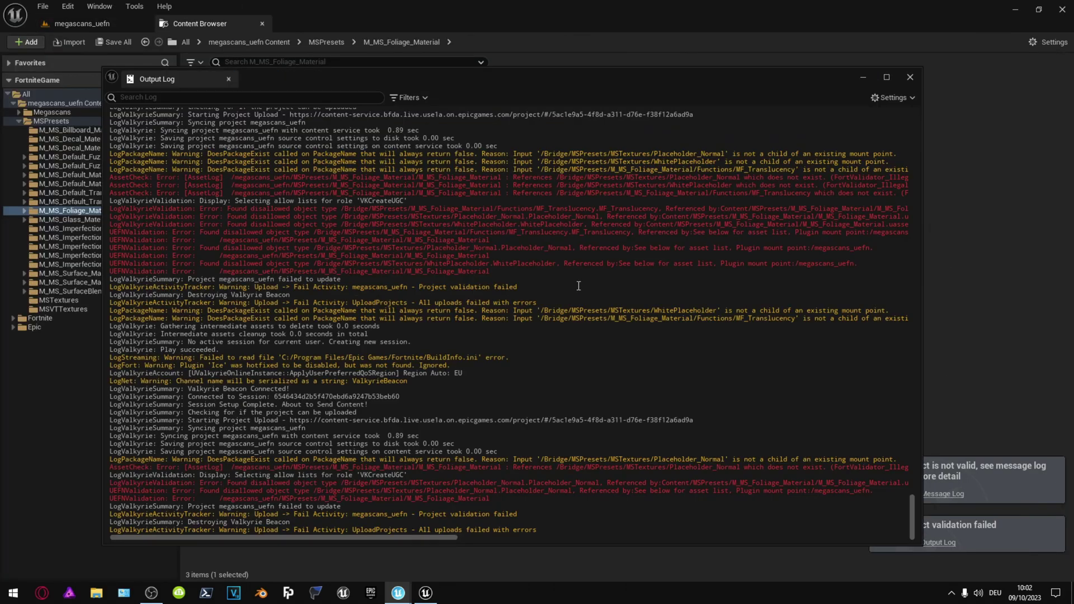
{"action": "left_click_drag", "start_coordinate": [447, 248], "coordinate": [565, 249]}
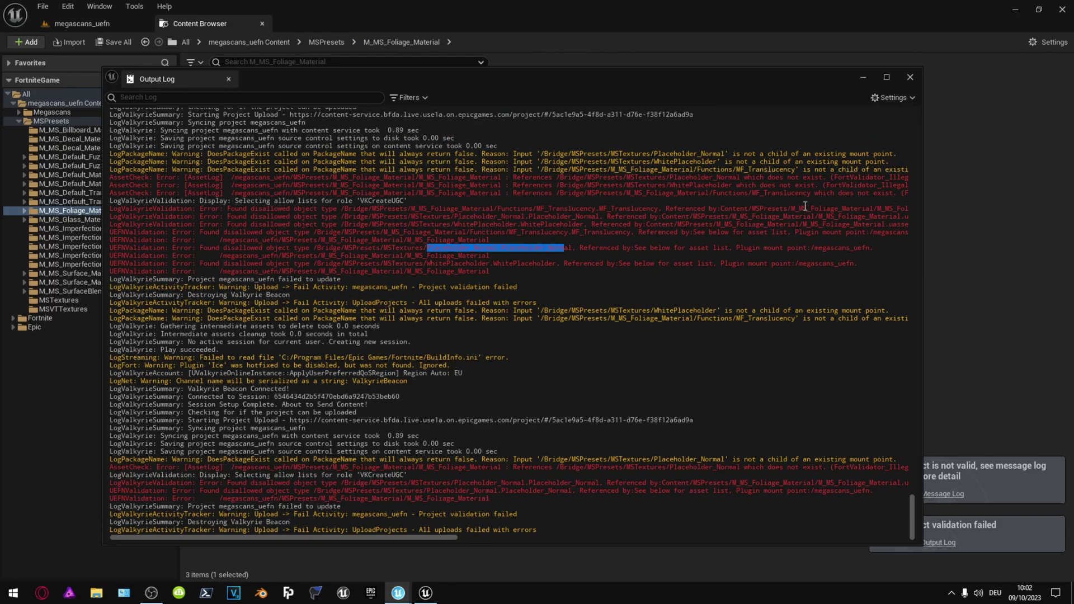
{"action": "left_click_drag", "start_coordinate": [752, 193], "coordinate": [776, 194]}
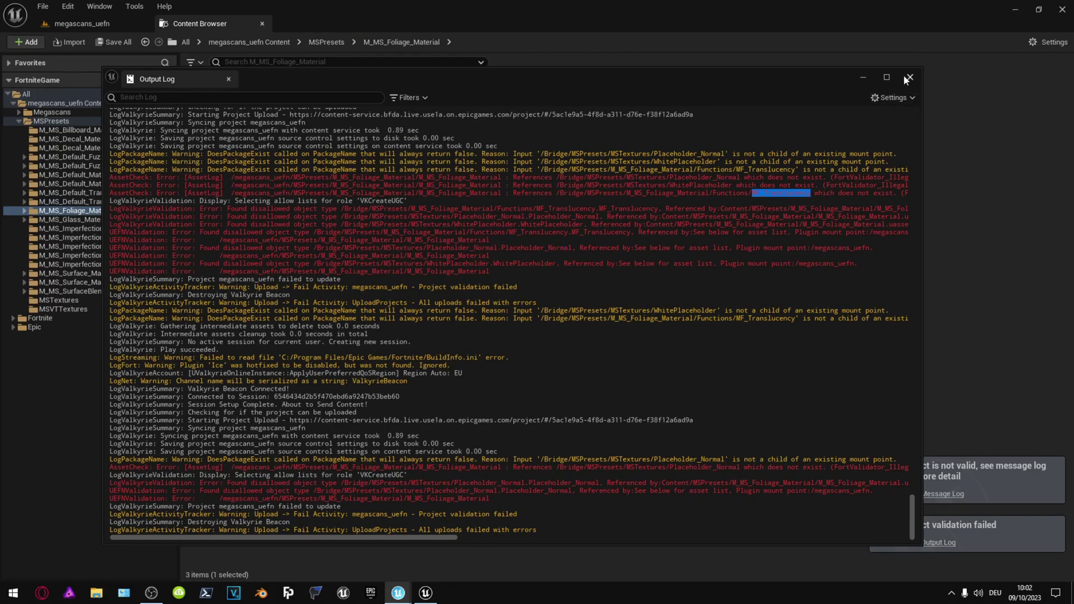
Close both logs and inspect the graph of the foliage material's MF_Translucency function
{"action": "left_click", "coordinate": [909, 78]}
{"action": "left_click", "coordinate": [882, 105]}
{"action": "double_click", "coordinate": [304, 119]}
{"action": "right_click_drag", "start_coordinate": [398, 301], "coordinate": [564, 240]}
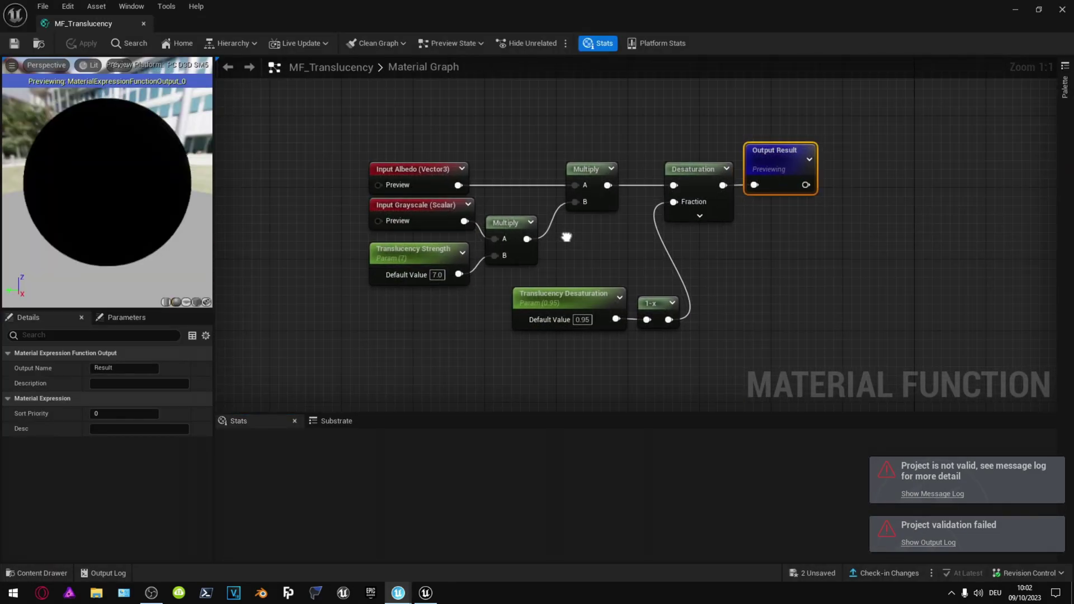
{"action": "left_click", "coordinate": [144, 24]}
Open M_MS_Foliage_Material and point its Normal sample to Placeholder_Normal in the project's MSPresets/MSTextures folder
{"action": "double_click", "coordinate": [261, 96]}
{"action": "scroll", "coordinate": [515, 285], "scroll_direction": "down", "scroll_amount": 6}
{"action": "right_click_drag", "start_coordinate": [403, 313], "coordinate": [593, 243]}
{"action": "scroll", "coordinate": [593, 243], "scroll_direction": "up", "scroll_amount": 1}
{"action": "scroll", "coordinate": [591, 243], "scroll_direction": "down", "scroll_amount": 1}
{"action": "mouse_move", "coordinate": [475, 249]}
{"action": "right_mouse_down"}
{"action": "mouse_move", "coordinate": [493, 269]}
{"action": "mouse_move", "coordinate": [482, 238]}
{"action": "right_mouse_up"}
{"action": "left_click", "coordinate": [471, 277]}
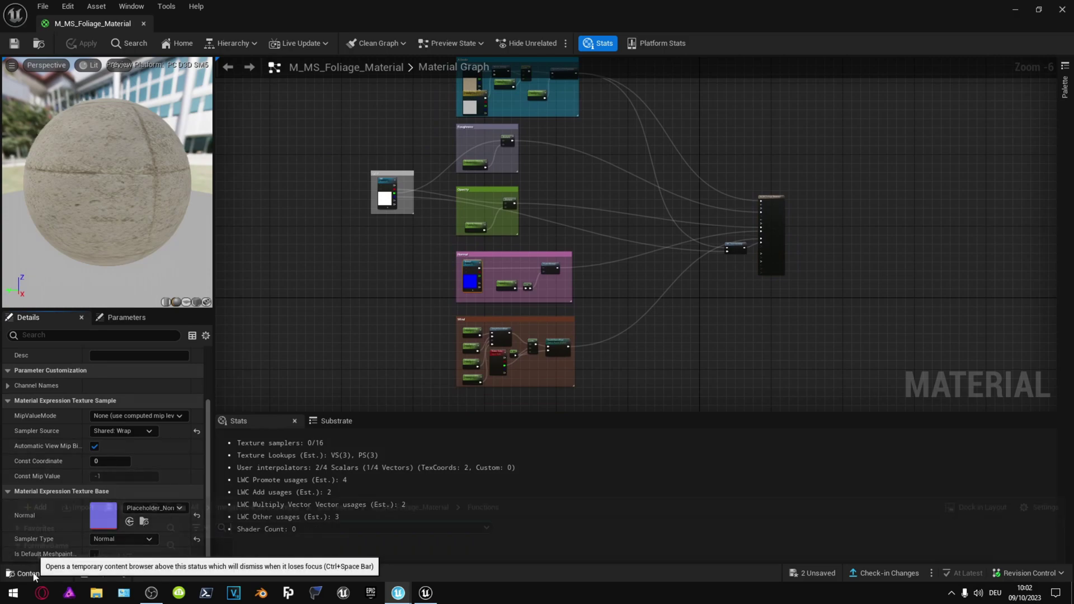
{"action": "left_click", "coordinate": [37, 573]}
{"action": "left_click", "coordinate": [335, 356]}
{"action": "double_click", "coordinate": [259, 513]}
{"action": "left_click", "coordinate": [509, 402]}
{"action": "left_click", "coordinate": [140, 326]}
{"action": "left_click", "coordinate": [129, 521]}
Apply, save and close the foliage material, and relaunch the session, saving the selected unsaved content
{"action": "left_click", "coordinate": [82, 43]}
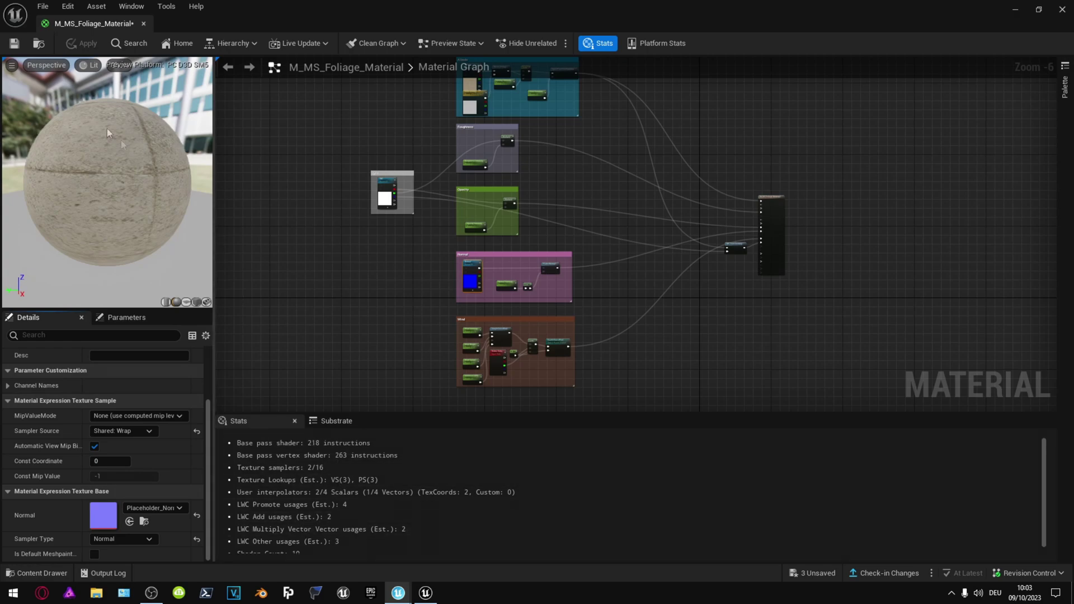
{"action": "left_click", "coordinate": [14, 43]}
{"action": "left_click", "coordinate": [143, 23]}
{"action": "left_click", "coordinate": [262, 23]}
{"action": "left_click", "coordinate": [408, 43]}
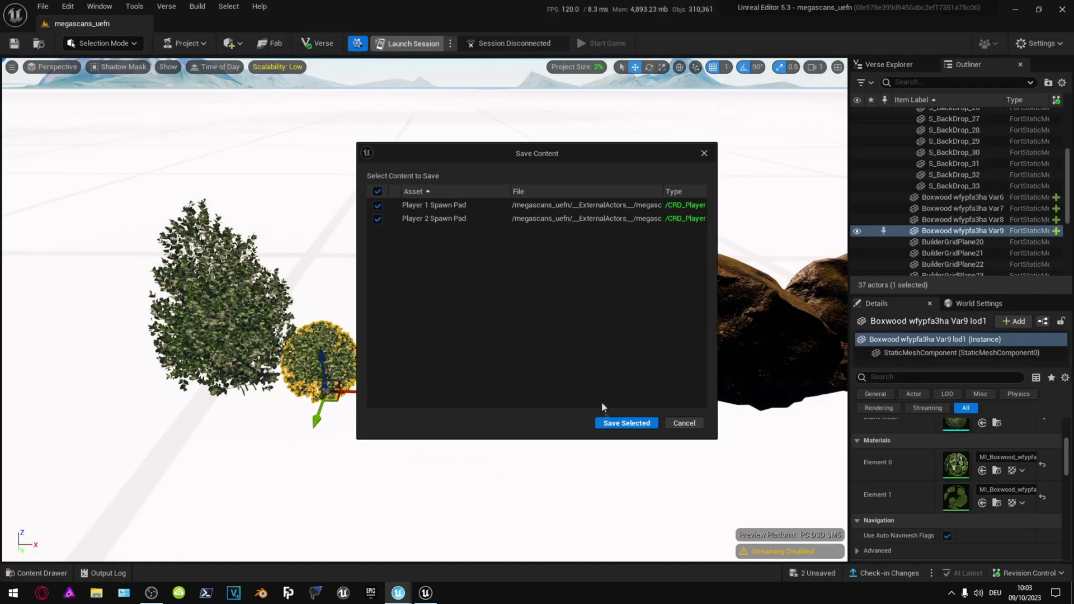
{"action": "left_click", "coordinate": [626, 424]}
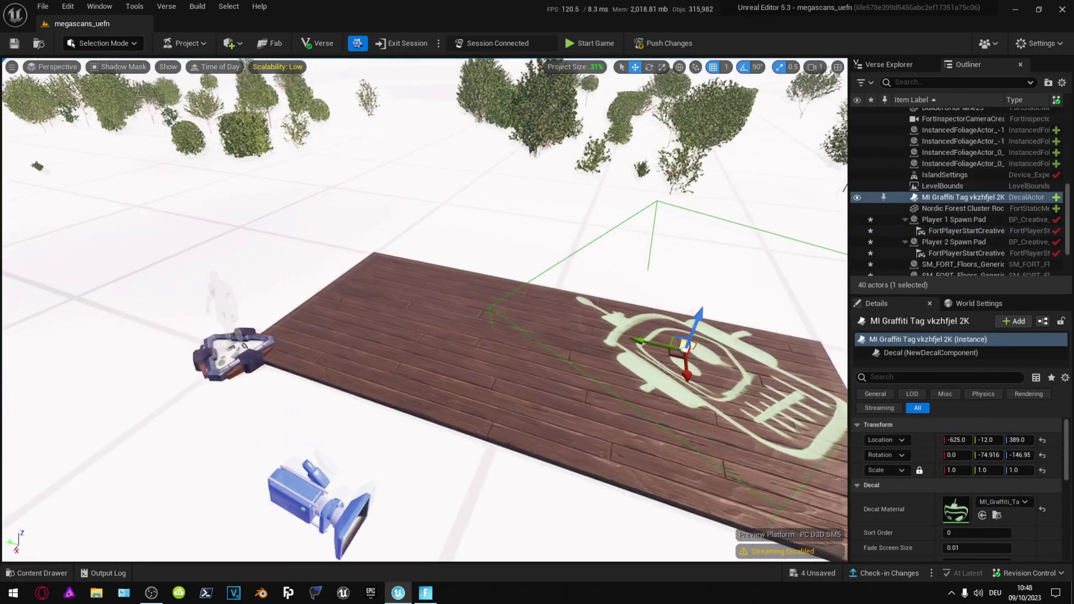
Apply the MI_Painted_Wooden_Planks_wdvlbdds_2K material instance to the floor tile beside the graffiti decal
{"action": "key", "text": "ctrl+space"}
{"action": "mouse_move", "coordinate": [212, 475]}
{"action": "left_mouse_down"}
{"action": "mouse_move", "coordinate": [369, 340]}
{"action": "mouse_move", "coordinate": [568, 343]}
{"action": "left_mouse_up"}
{"action": "left_click", "coordinate": [568, 343]}
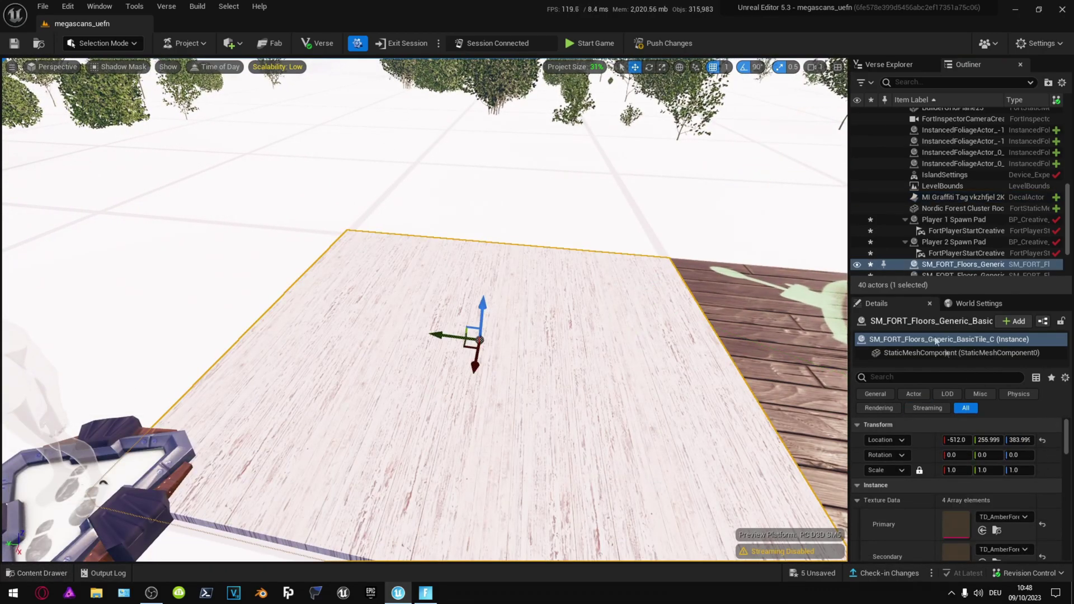
{"action": "scroll", "coordinate": [983, 498], "scroll_direction": "down", "scroll_amount": 2}
Open the painted wooden planks material instance in a smaller floating window that leaves the floor tile visible
{"action": "left_click", "coordinate": [36, 573]}
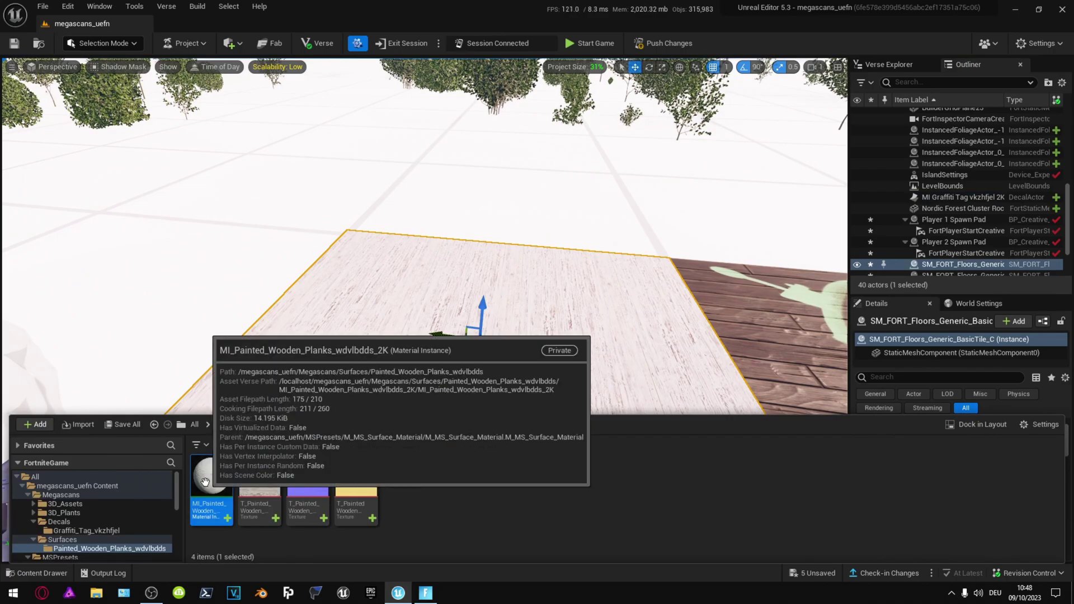
{"action": "double_click", "coordinate": [211, 510]}
{"action": "scroll", "coordinate": [661, 235], "scroll_direction": "down", "scroll_amount": 10}
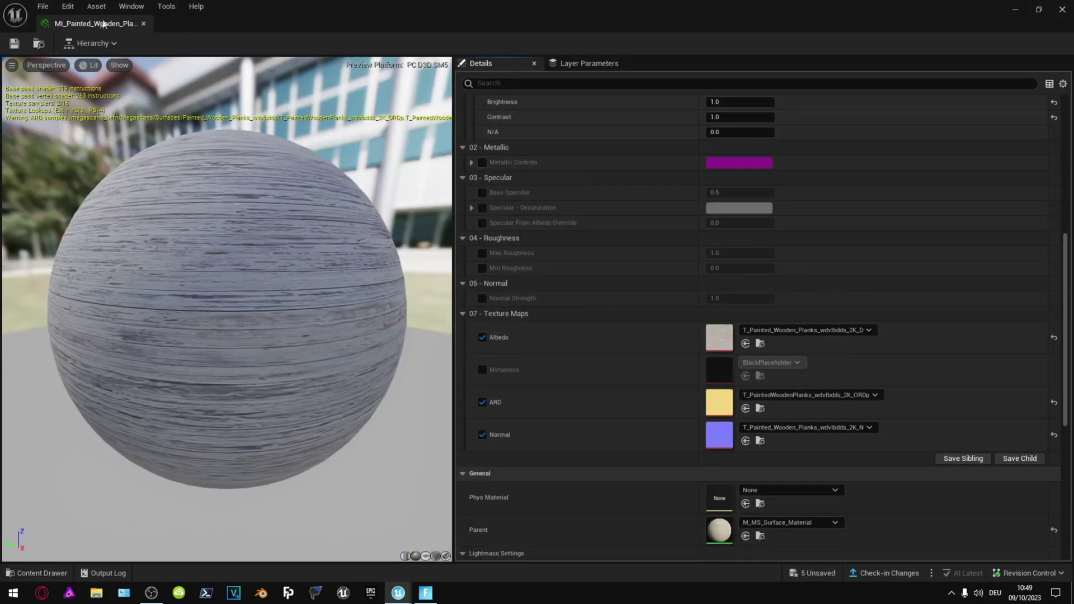
{"action": "left_click", "coordinate": [143, 23]}
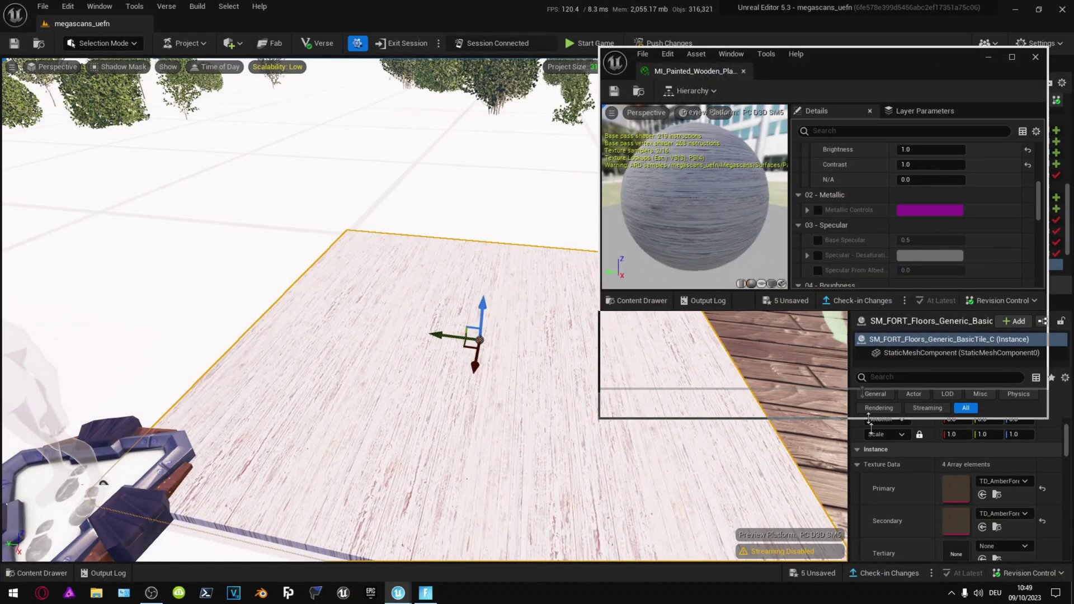
{"action": "scroll", "coordinate": [939, 343], "scroll_direction": "up", "scroll_amount": 10}
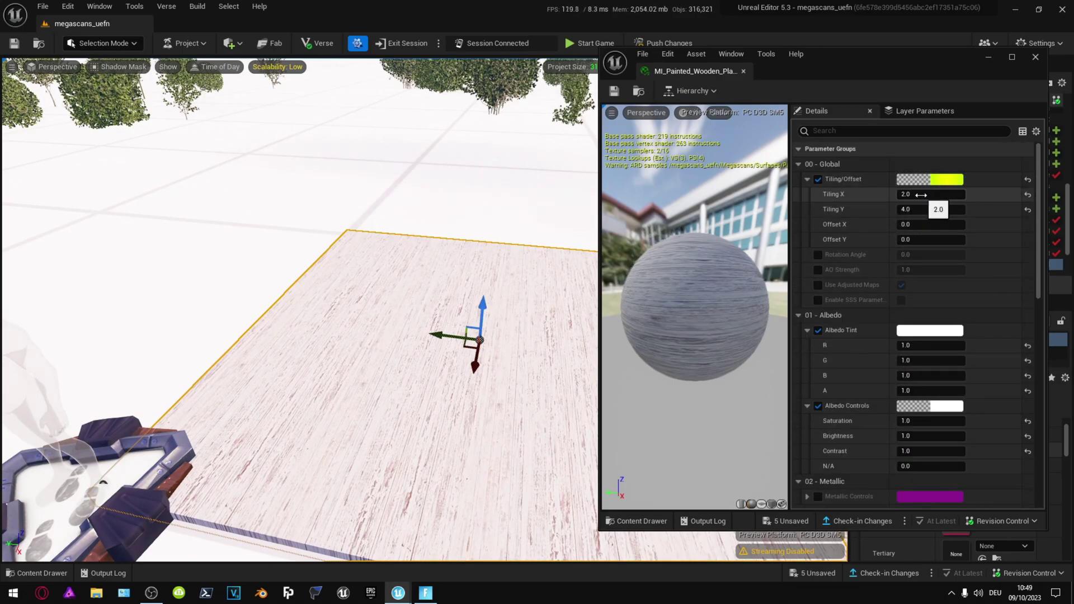
Try a Tiling X and Tiling Y of 1.0 on the painted planks material instance
{"action": "left_click", "coordinate": [1028, 210]}
{"action": "left_click", "coordinate": [1028, 194]}
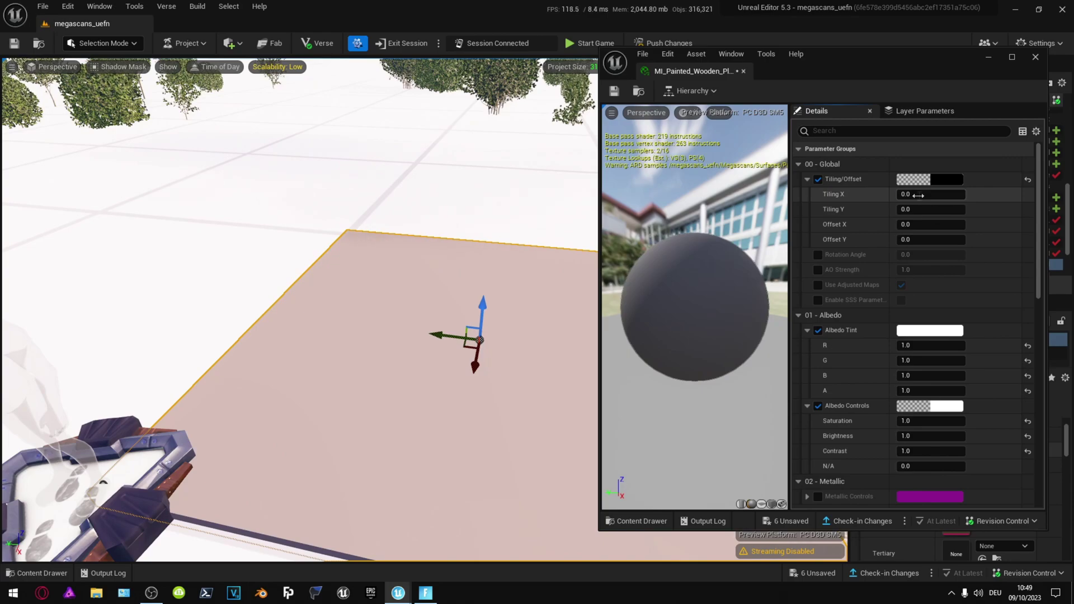
{"action": "type", "text": "1"}
{"action": "key", "text": "Tab"}
{"action": "type", "text": "1"}
{"action": "key", "text": "Return"}
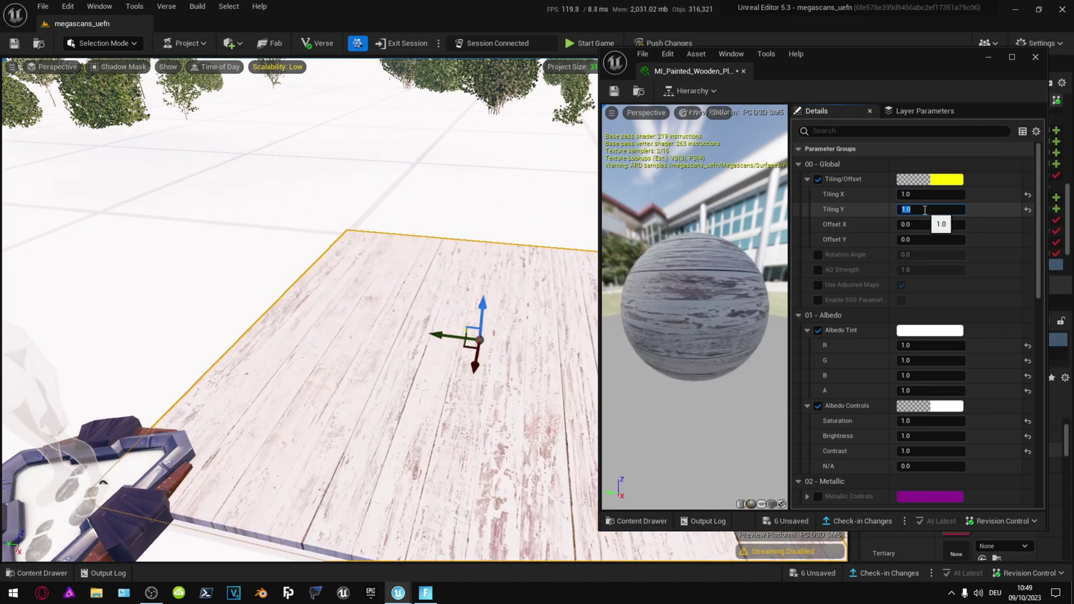
Set the painted planks material instance's Tiling X and Tiling Y to 2.0
{"action": "left_click", "coordinate": [925, 194]}
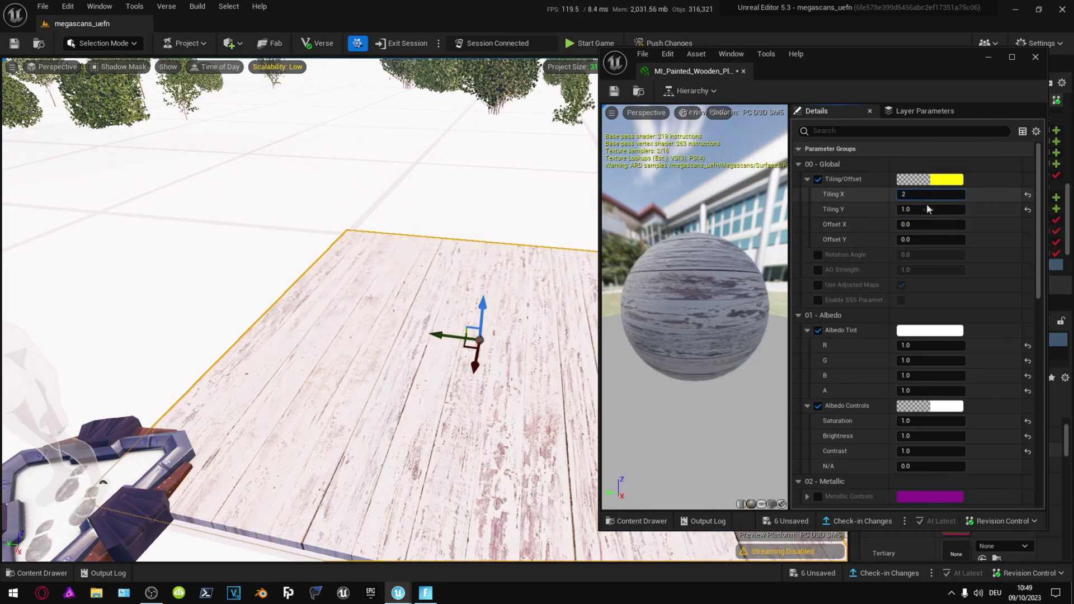
{"action": "type", "text": "2"}
{"action": "key", "text": "Return"}
{"action": "left_click", "coordinate": [929, 212]}
{"action": "type", "text": "2"}
{"action": "key", "text": "Return"}
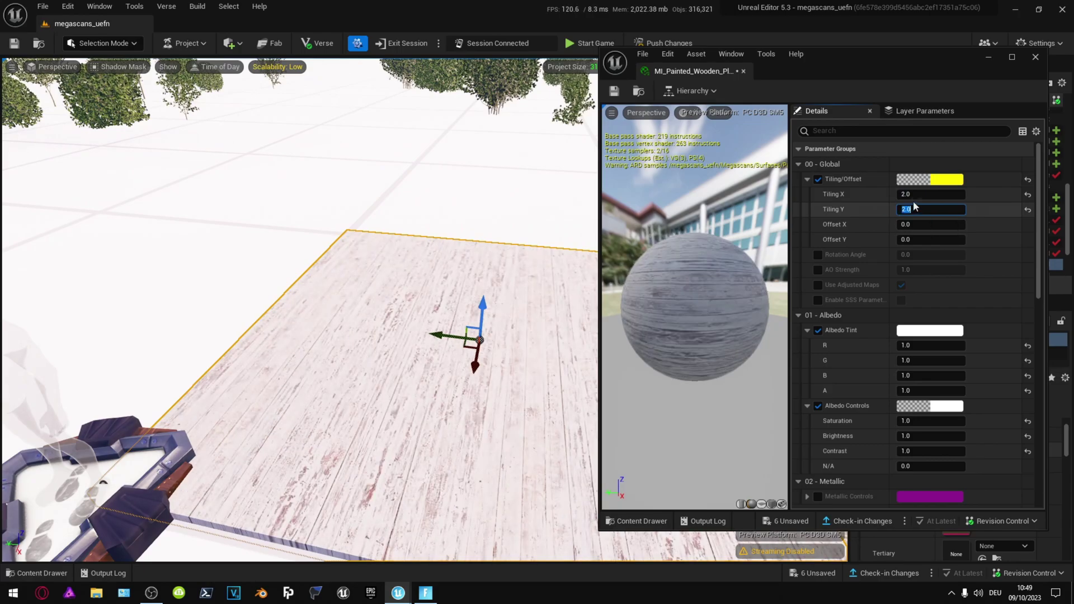
Darken the painted planks' Albedo Tint to a neutral grey with a value of about 0.396
{"action": "right_click_drag", "start_coordinate": [403, 376], "coordinate": [403, 376]}
{"action": "scroll", "coordinate": [1037, 385], "scroll_direction": "down", "scroll_amount": 5}
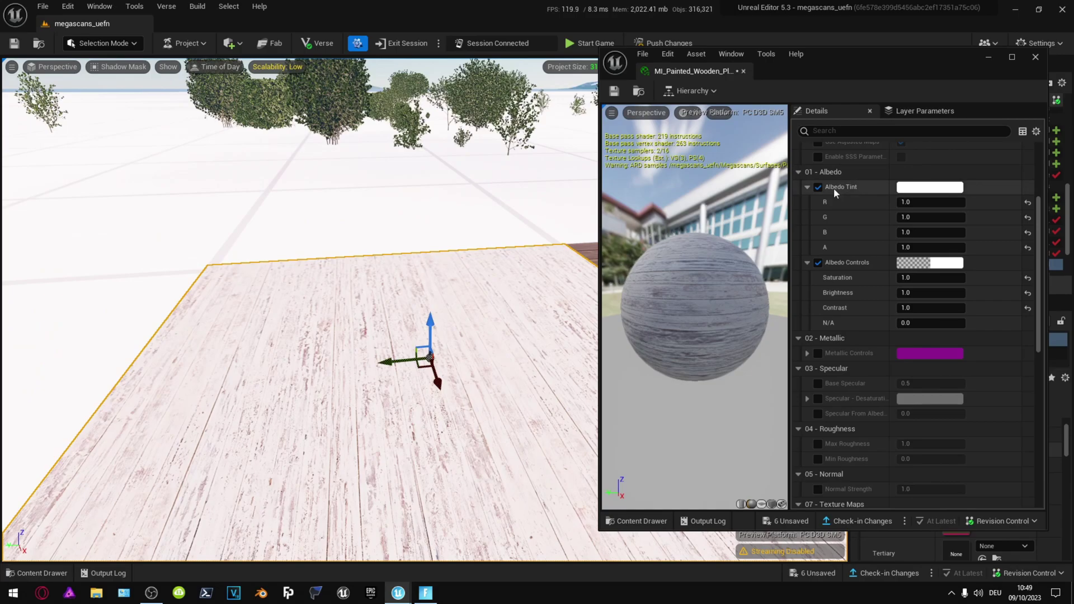
{"action": "left_click", "coordinate": [919, 189]}
{"action": "left_click_drag", "start_coordinate": [839, 237], "coordinate": [839, 298]}
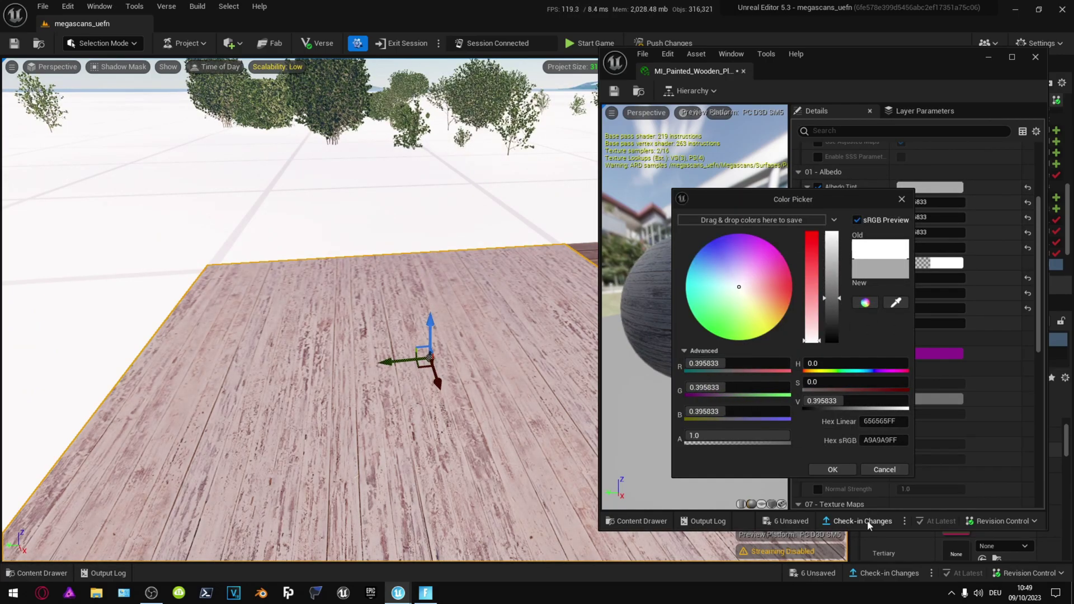
{"action": "left_click", "coordinate": [832, 469]}
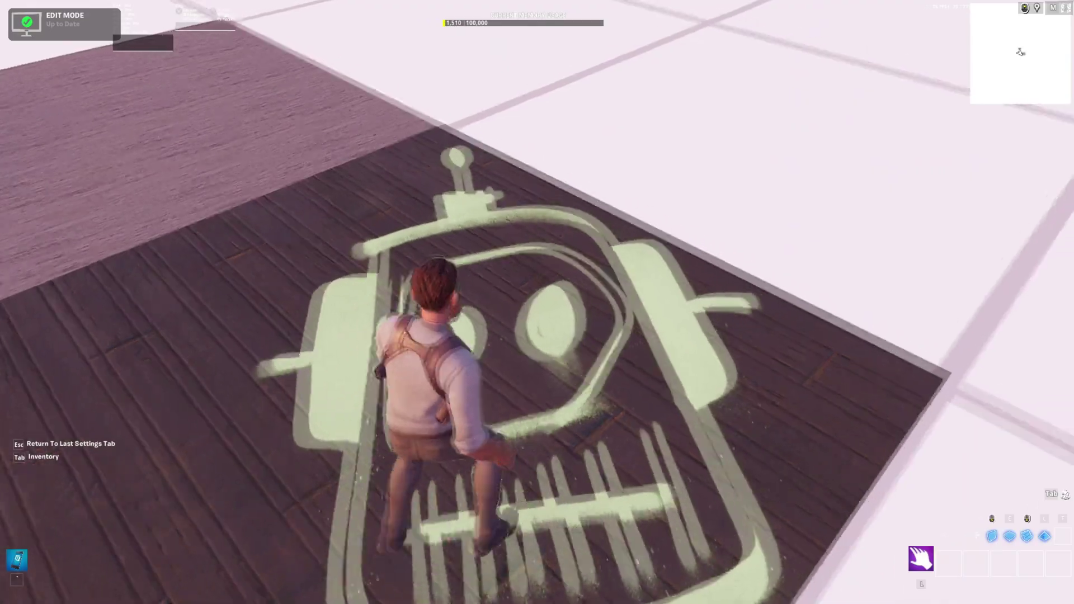
Raise the game client's graphics quality preset three levels above Low and apply the video settings
{"action": "key", "text": "w"}
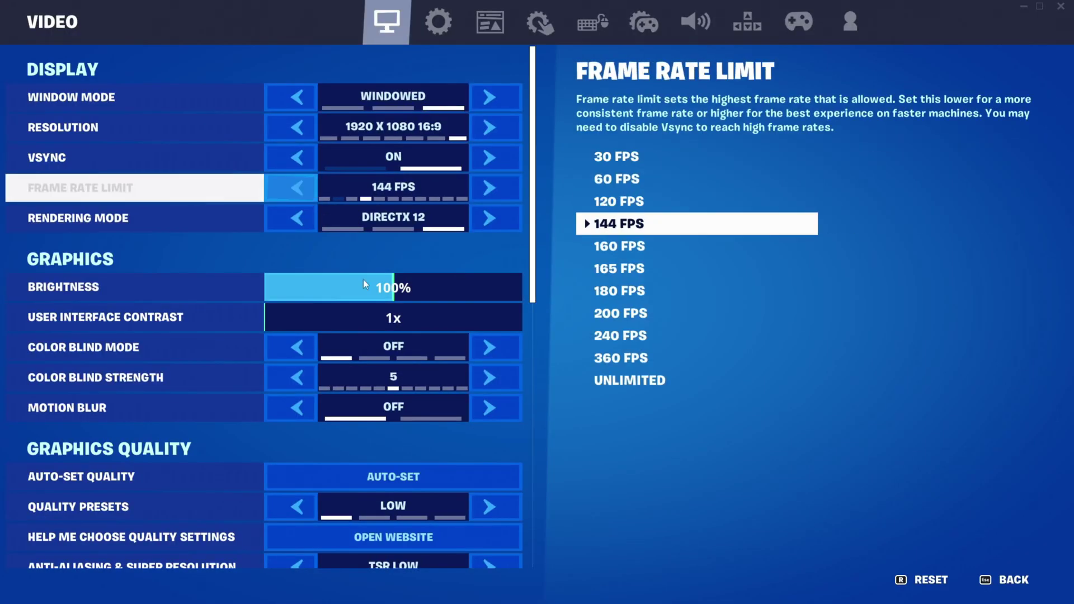
{"action": "left_click", "coordinate": [490, 506]}
{"action": "left_click", "coordinate": [490, 506]}
{"action": "left_click", "coordinate": [490, 506]}
{"action": "left_click", "coordinate": [890, 577]}
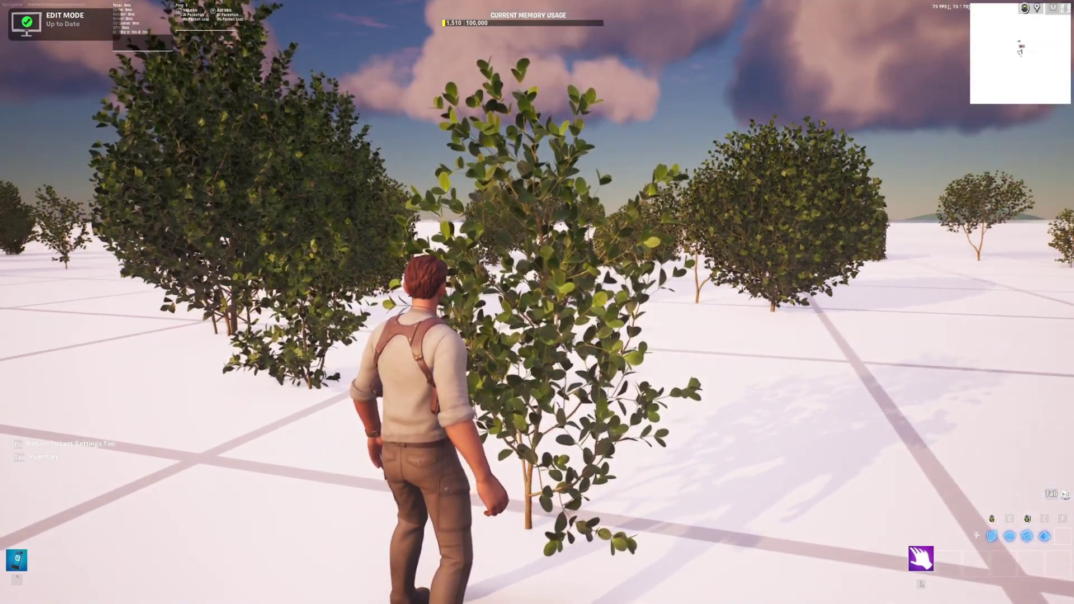
Walk the character among the Megascans bushes, trees and rocks to examine how they look and collide in game
{"action": "key", "text": "w"}
{"action": "key", "text": "w"}
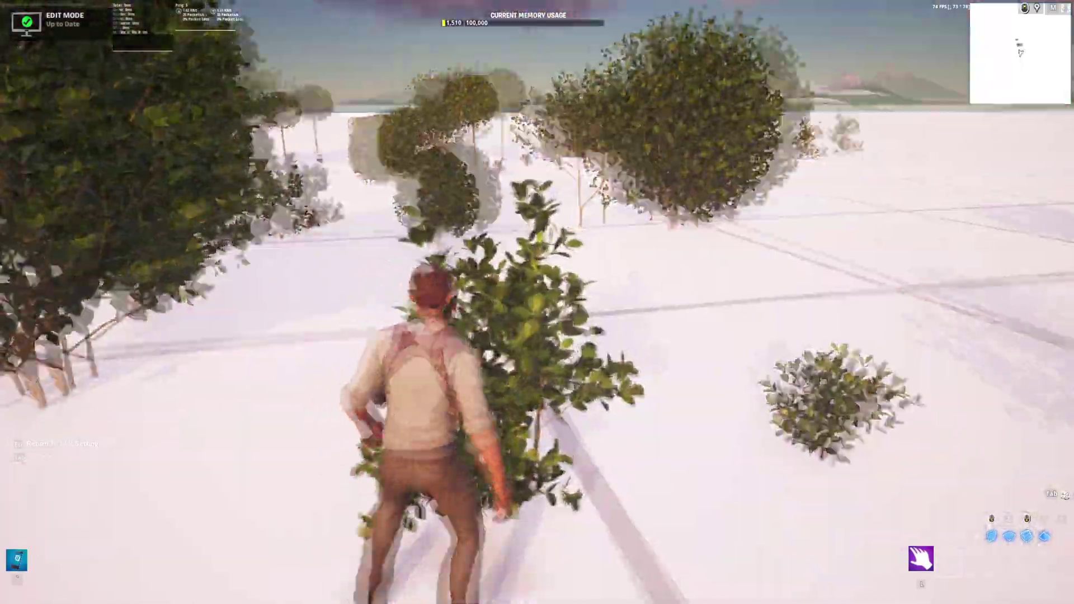
{"action": "key", "text": "w"}
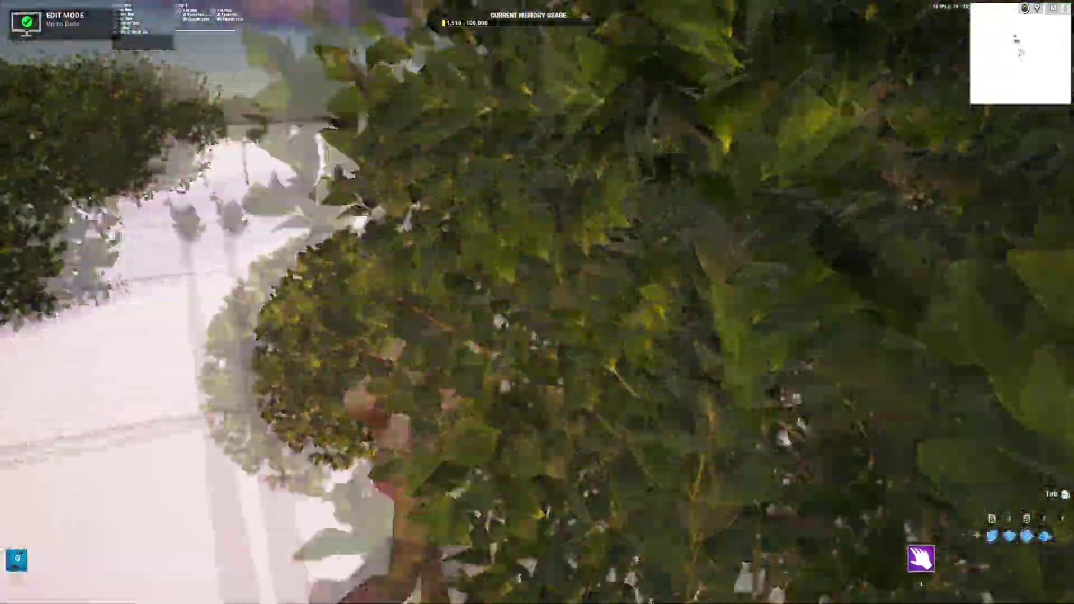
{"action": "key", "text": "w"}
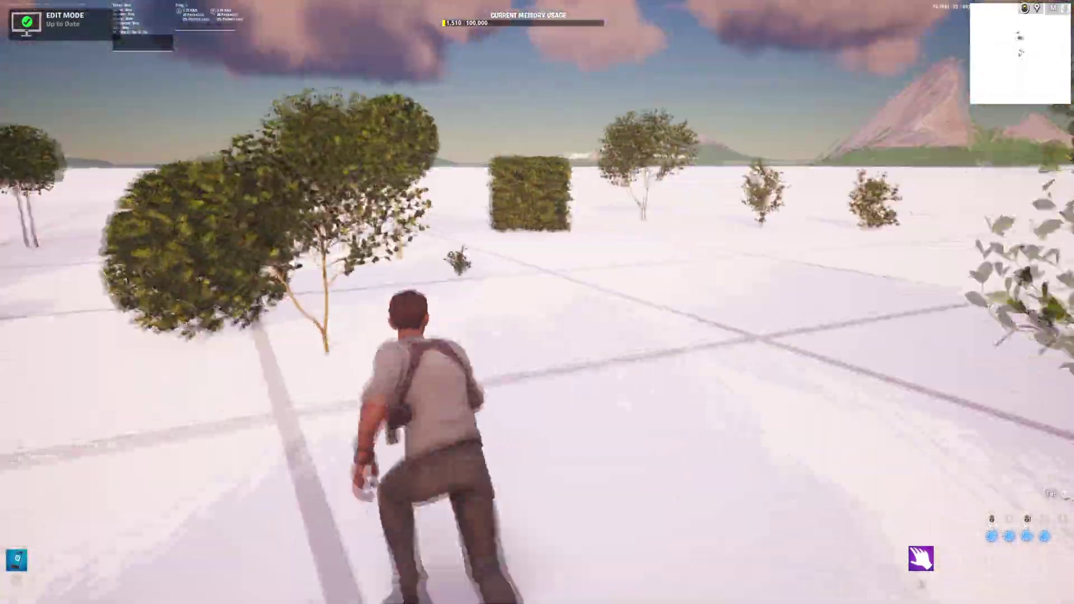
{"action": "key", "text": "w"}
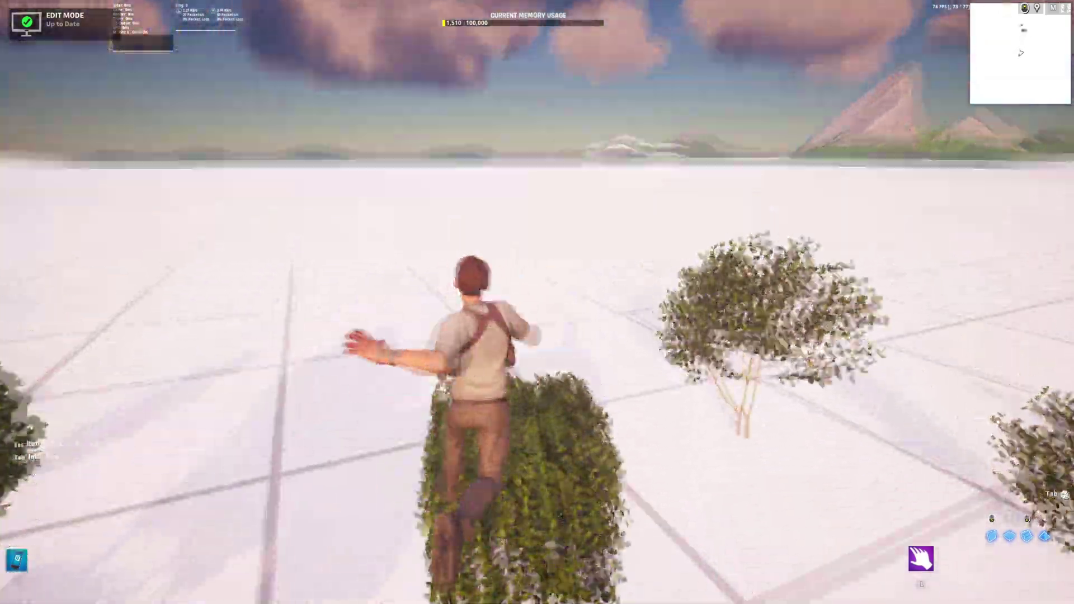
{"action": "key", "text": "space"}
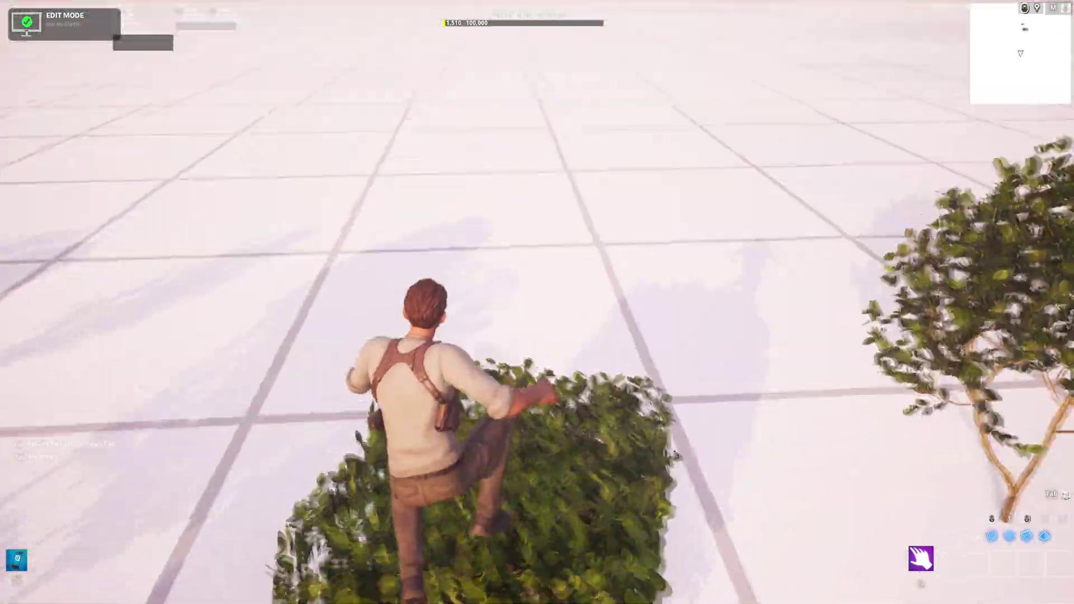
{"action": "key", "text": "w"}
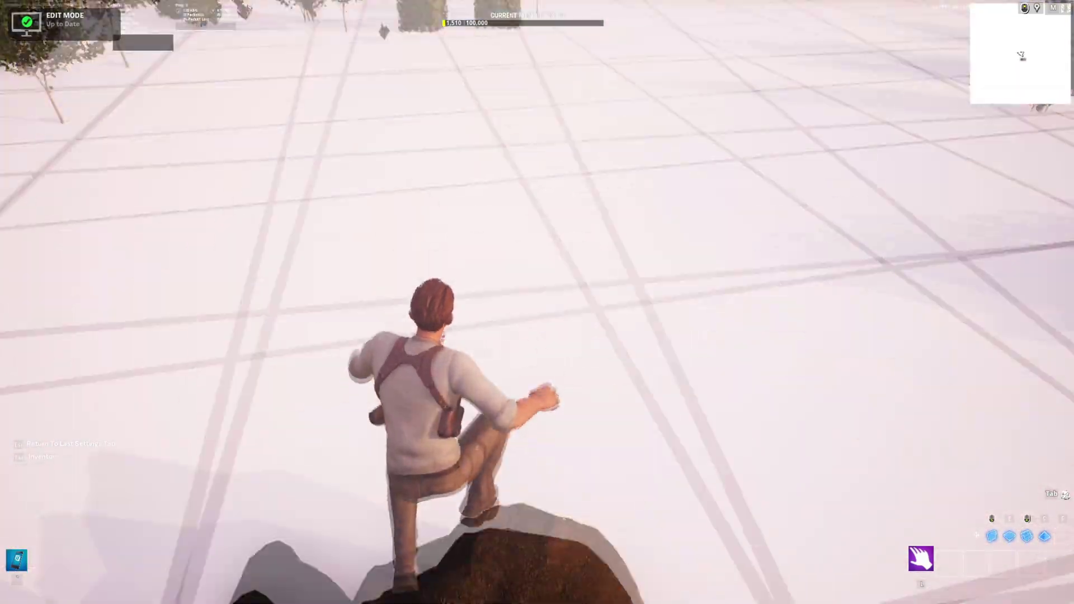
{"action": "key", "text": "w"}
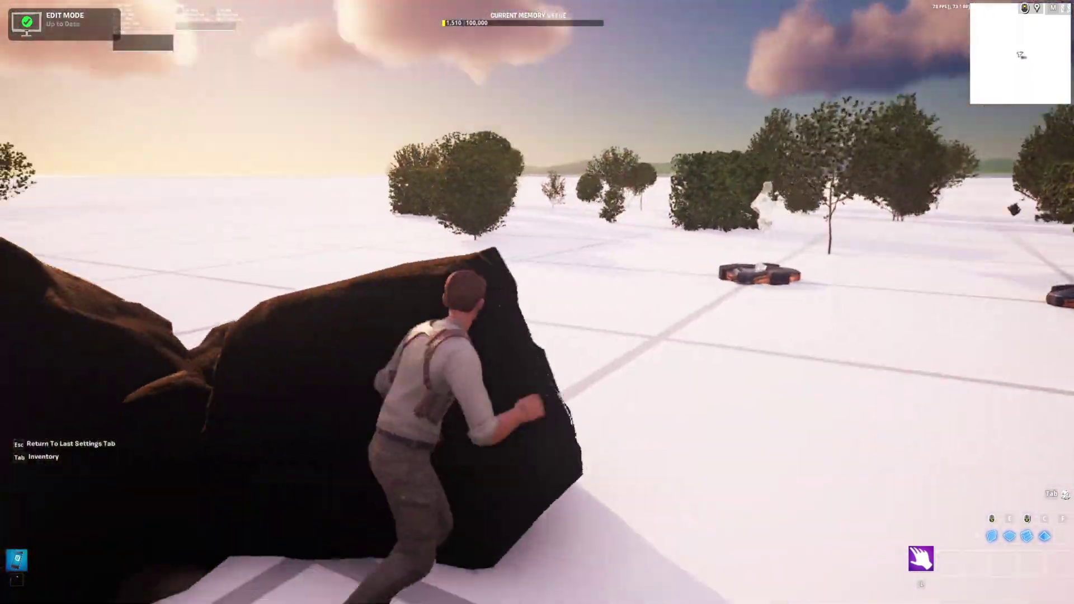